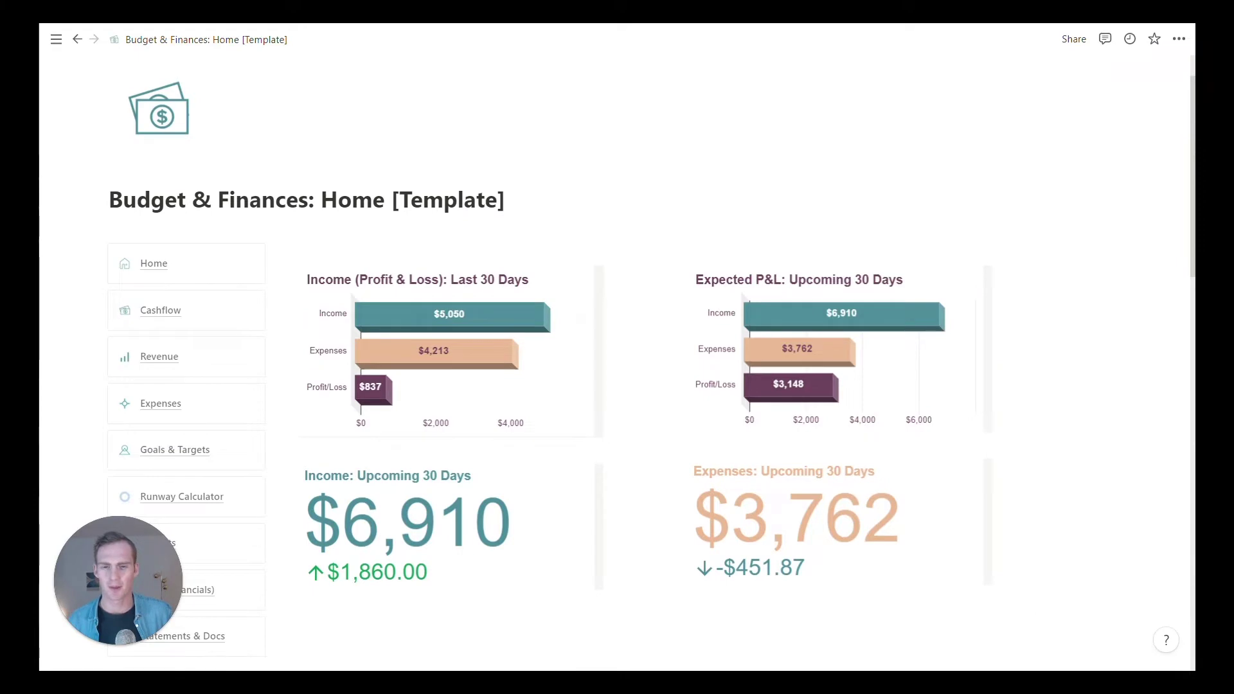
- Examine the home page's profit and loss charts, upcoming income and expenses, 30-day cashflow chart and next bill figures
{"action": "scroll", "coordinate": [617, 347], "scroll_direction": "down", "scroll_amount": 1}
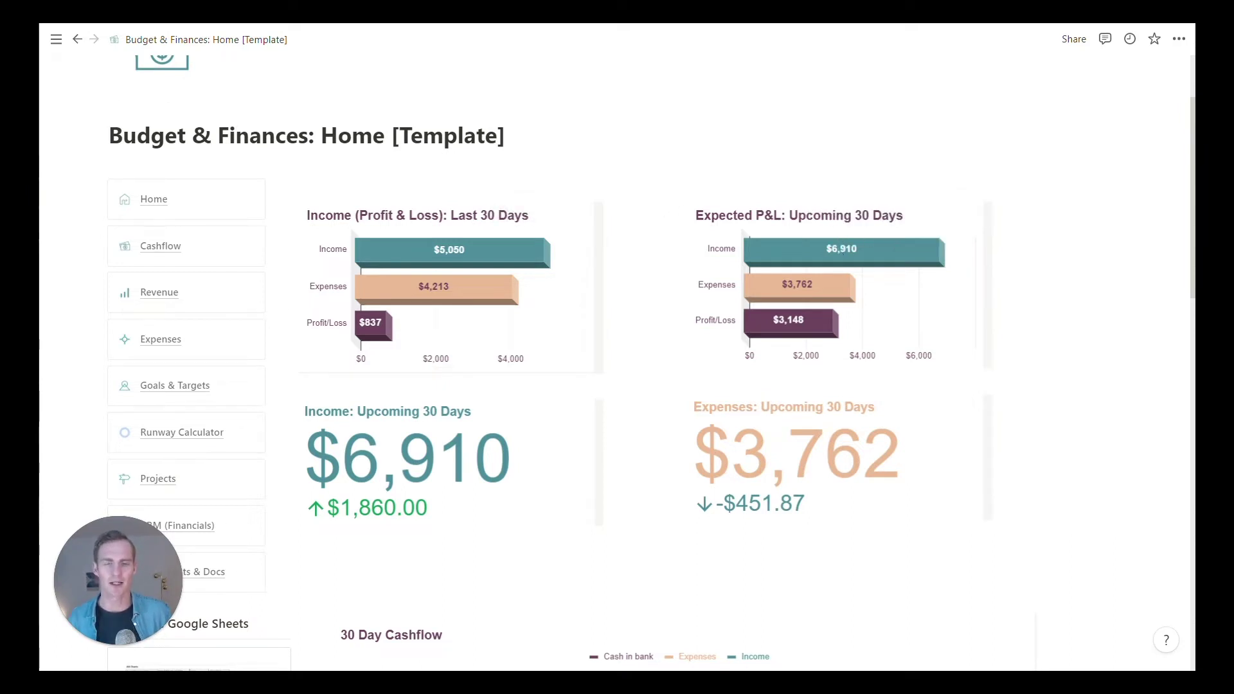
{"action": "scroll", "coordinate": [617, 334], "scroll_direction": "down", "scroll_amount": 1}
{"action": "scroll", "coordinate": [617, 334], "scroll_direction": "down", "scroll_amount": 1}
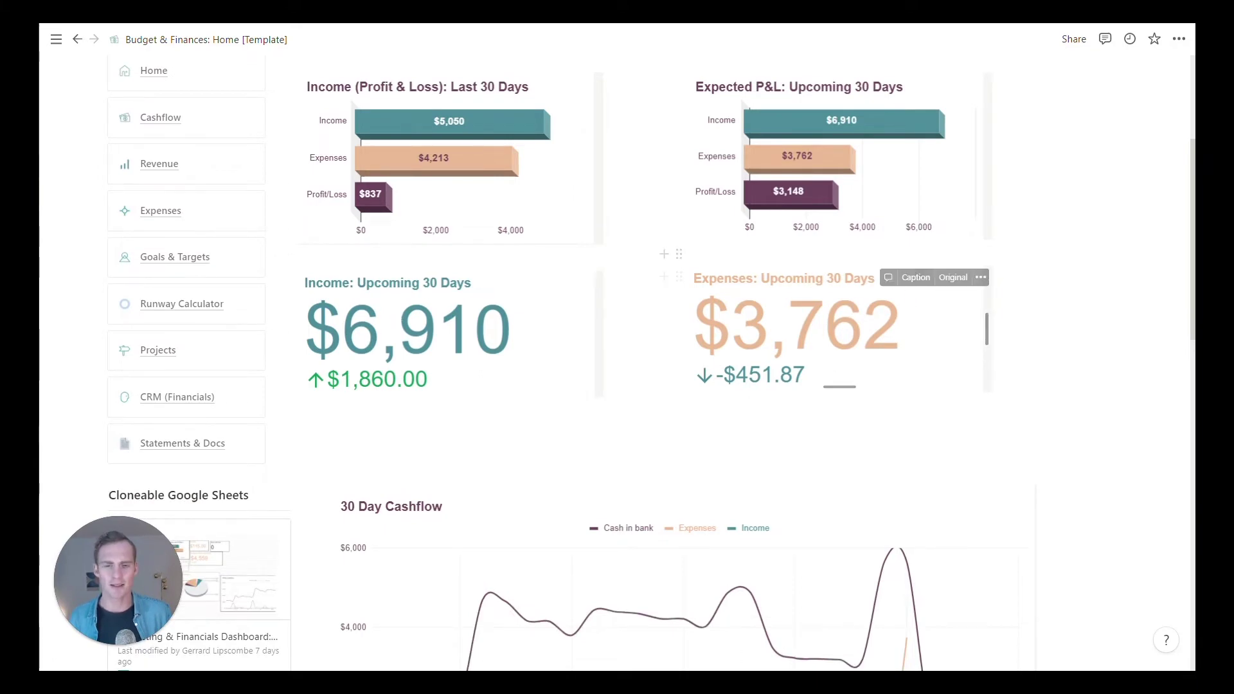
{"action": "scroll", "coordinate": [822, 283], "scroll_direction": "down", "scroll_amount": 5}
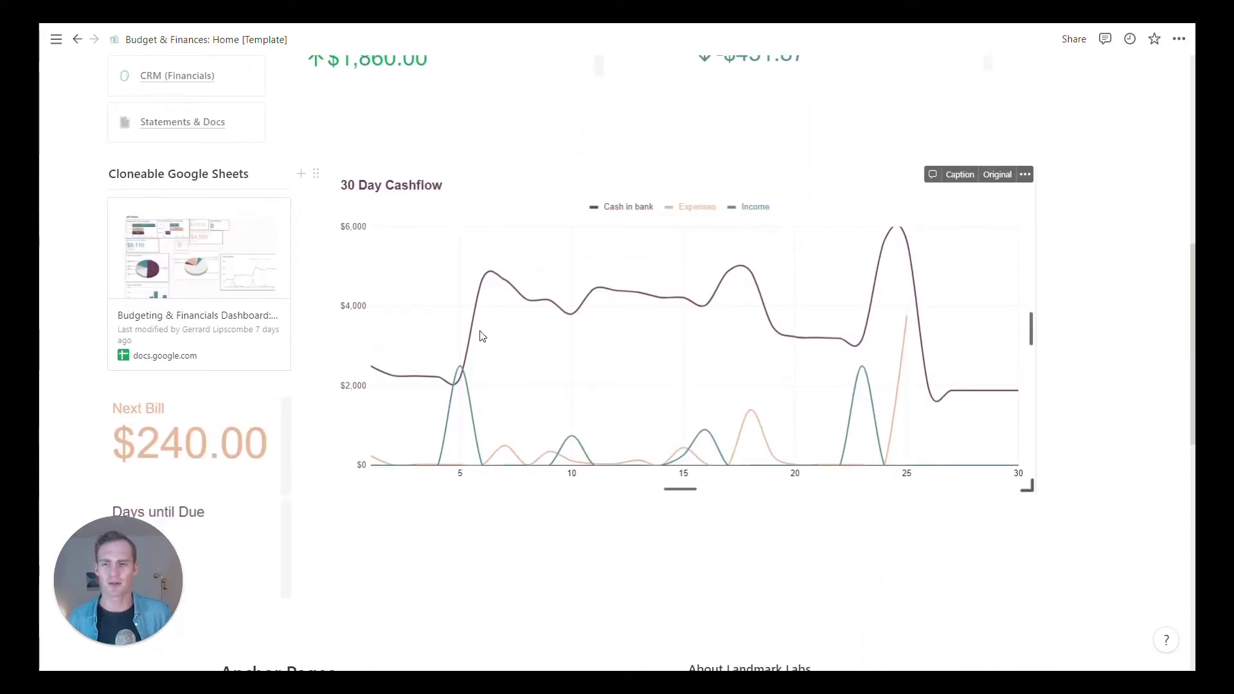
{"action": "scroll", "coordinate": [352, 414], "scroll_direction": "down", "scroll_amount": 1}
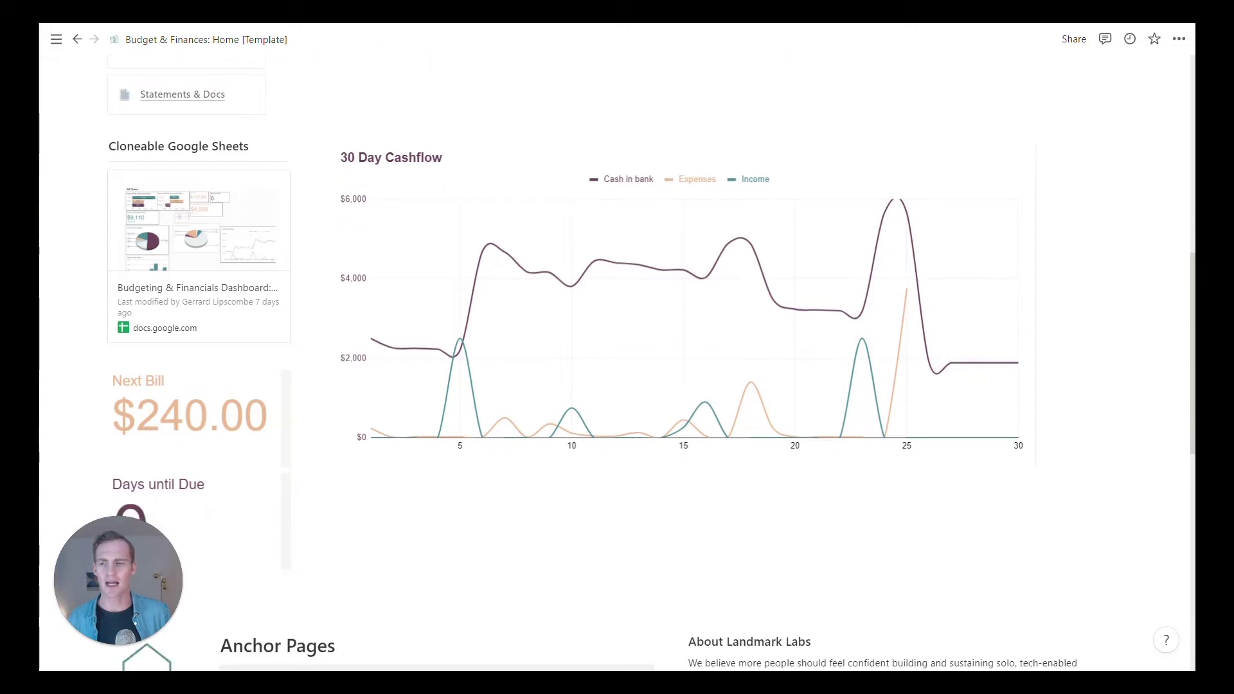
{"action": "scroll", "coordinate": [171, 358], "scroll_direction": "down", "scroll_amount": 1}
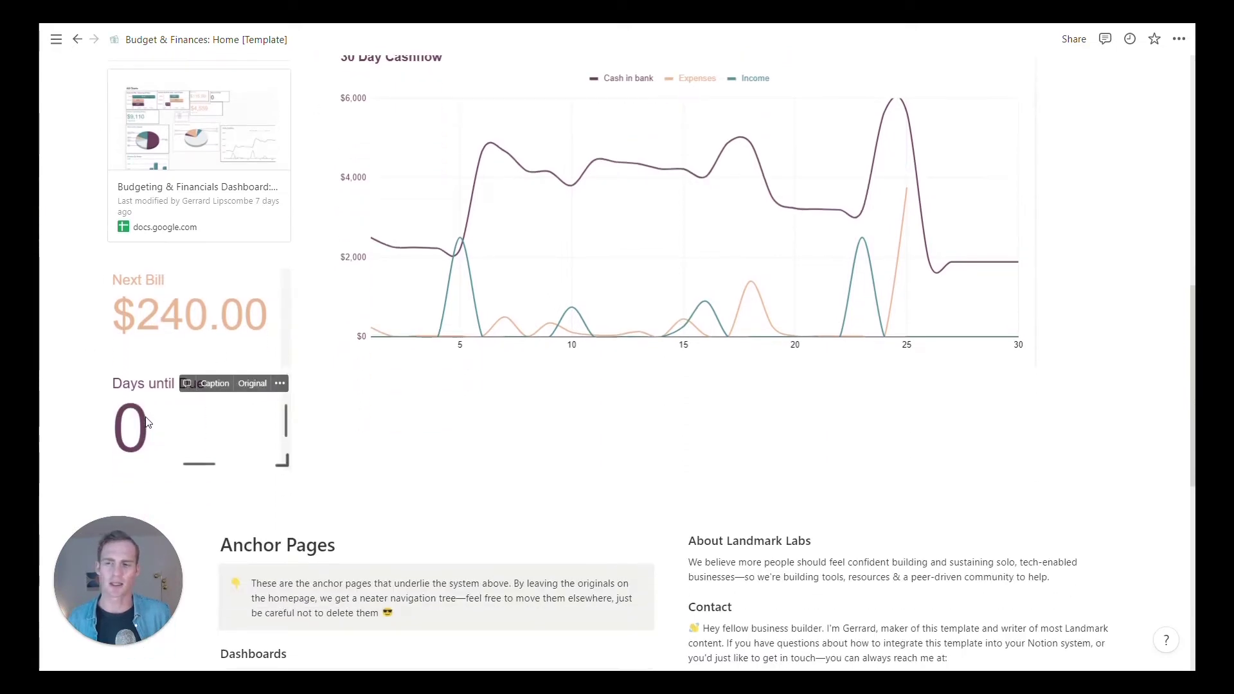
{"action": "scroll", "coordinate": [681, 347], "scroll_direction": "up", "scroll_amount": 3}
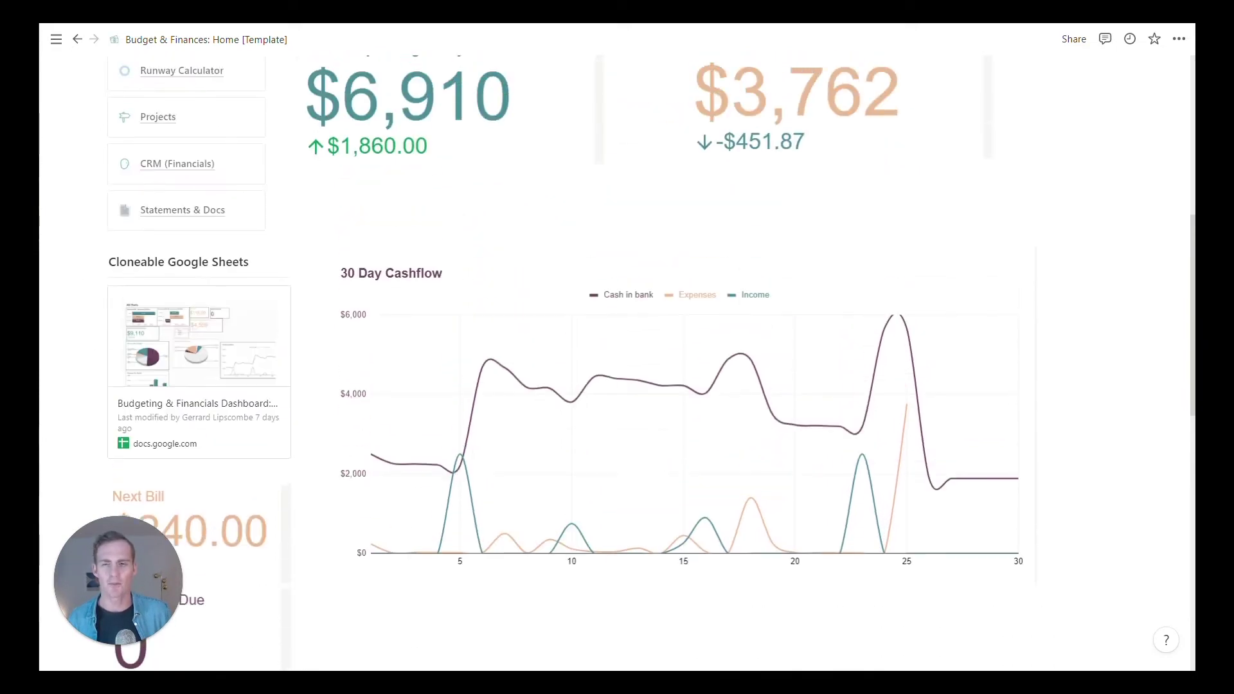
{"action": "scroll", "coordinate": [681, 347], "scroll_direction": "up", "scroll_amount": 1}
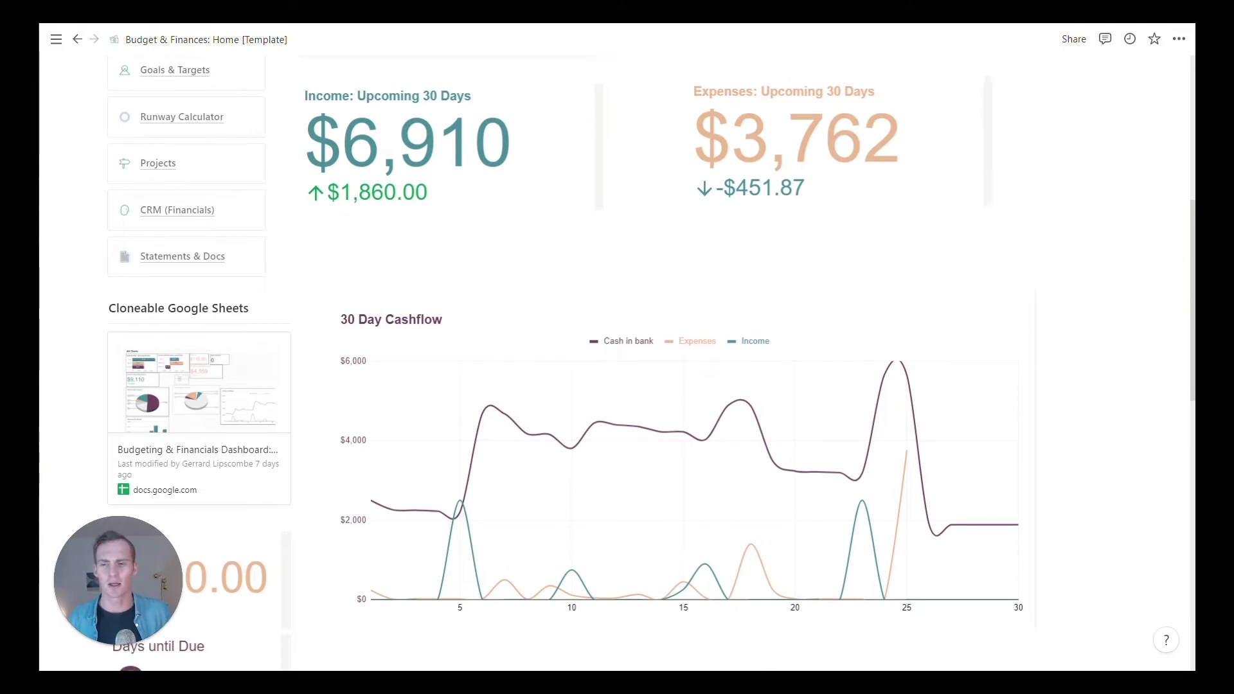
{"action": "scroll", "coordinate": [681, 347], "scroll_direction": "up", "scroll_amount": 5}
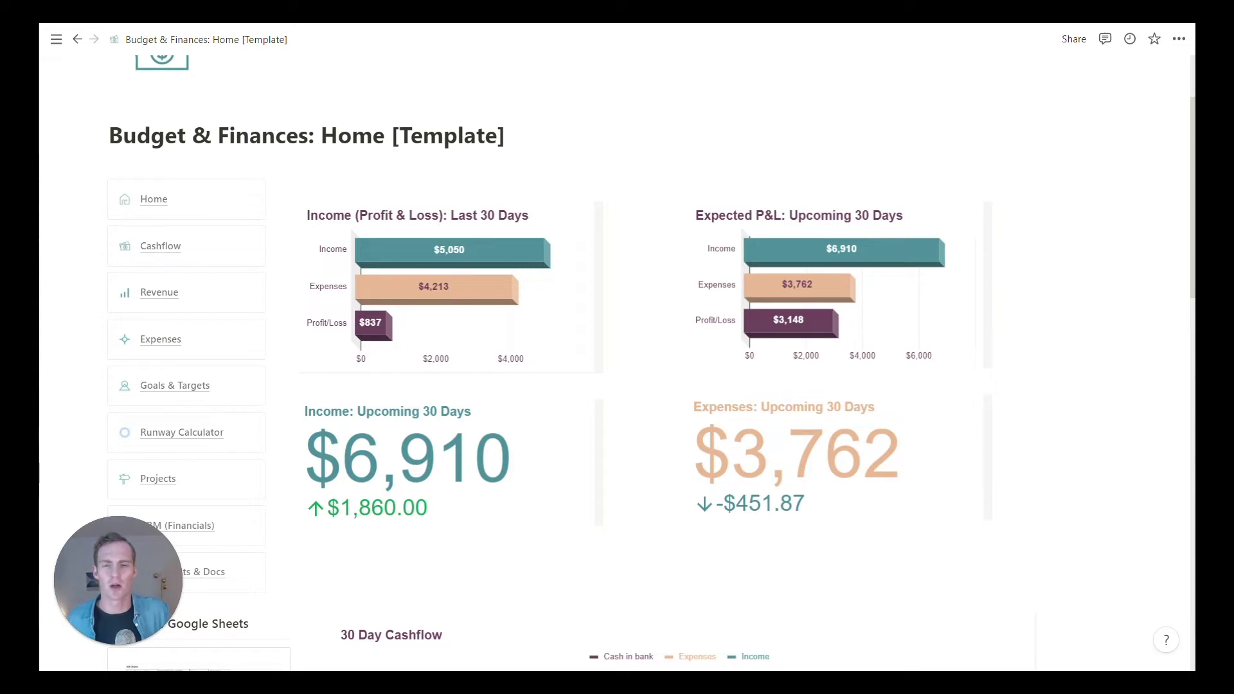
{"action": "scroll", "coordinate": [616, 360], "scroll_direction": "down", "scroll_amount": 1}
{"action": "scroll", "coordinate": [617, 360], "scroll_direction": "down", "scroll_amount": 3}
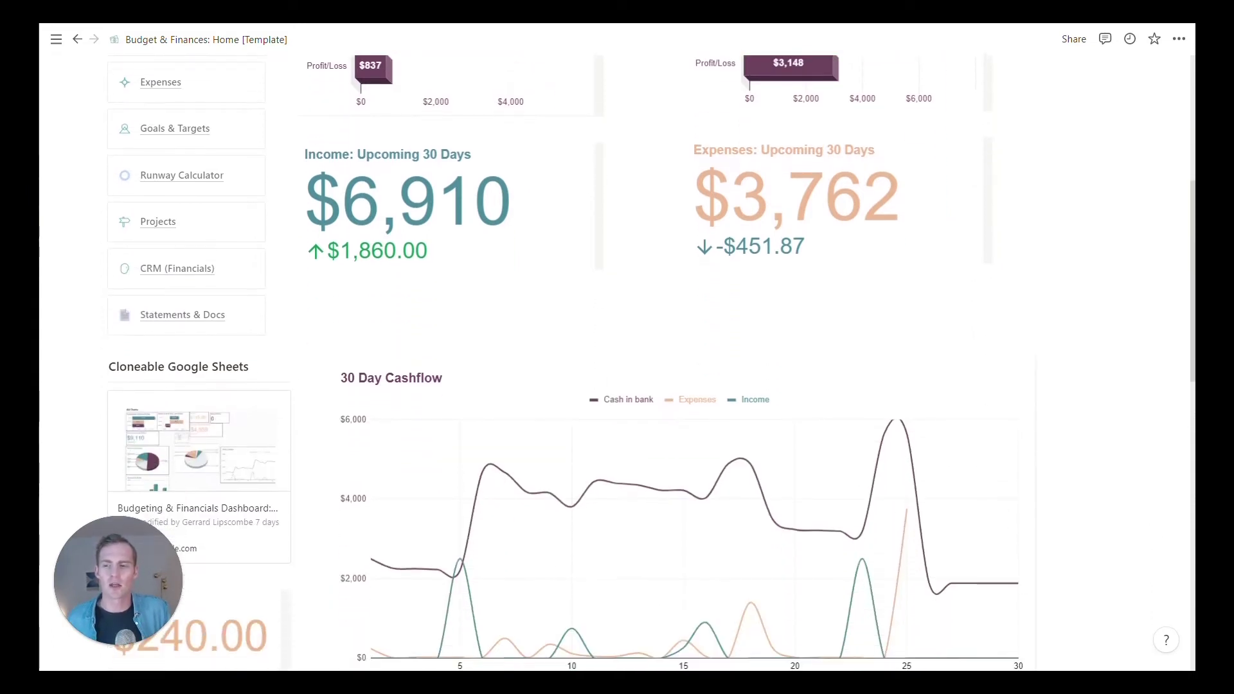
{"action": "scroll", "coordinate": [617, 360], "scroll_direction": "up", "scroll_amount": 4}
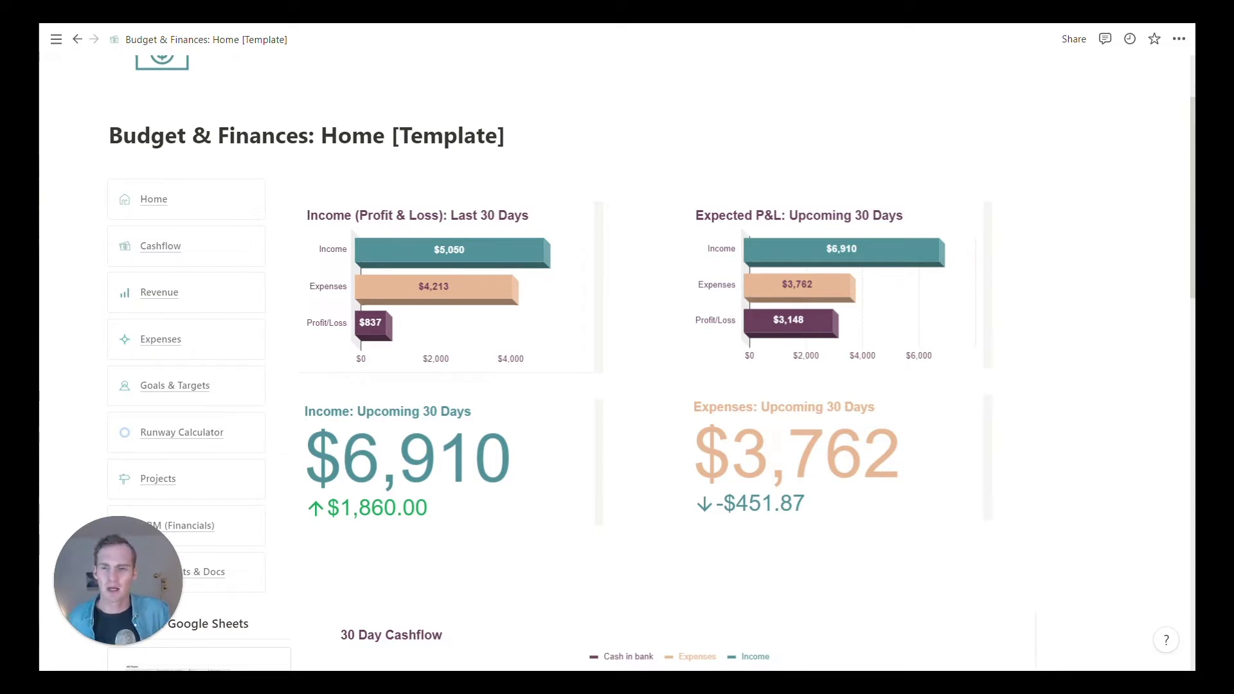
{"action": "scroll", "coordinate": [617, 347], "scroll_direction": "down", "scroll_amount": 1}
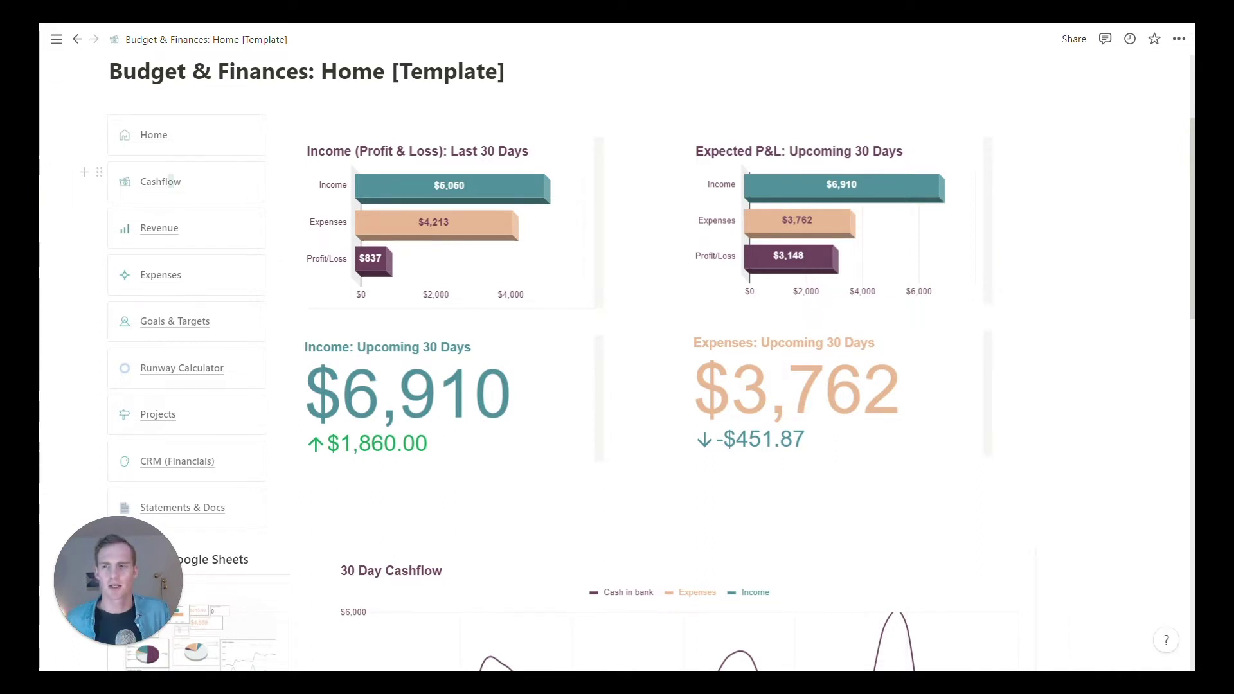
- Open the Cashflow dashboard and inspect individual points of the 30 Day Cashflow chart
{"action": "left_click", "coordinate": [168, 185]}
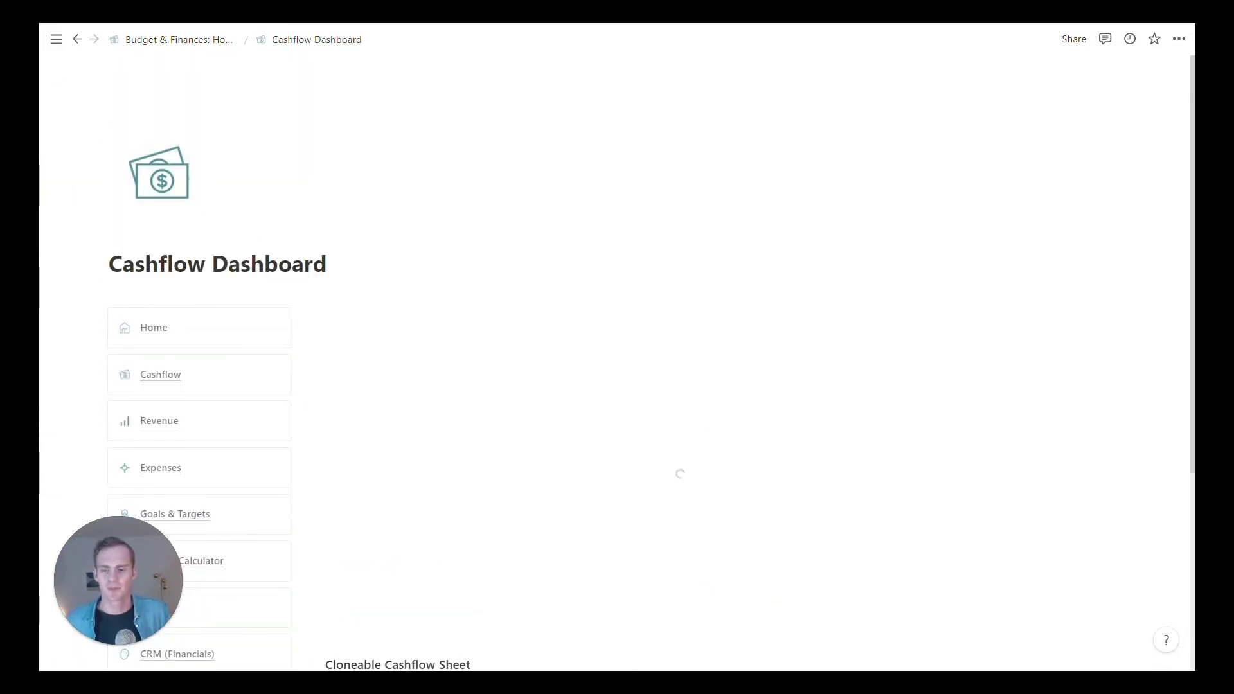
{"action": "scroll", "coordinate": [651, 402], "scroll_direction": "down", "scroll_amount": 2}
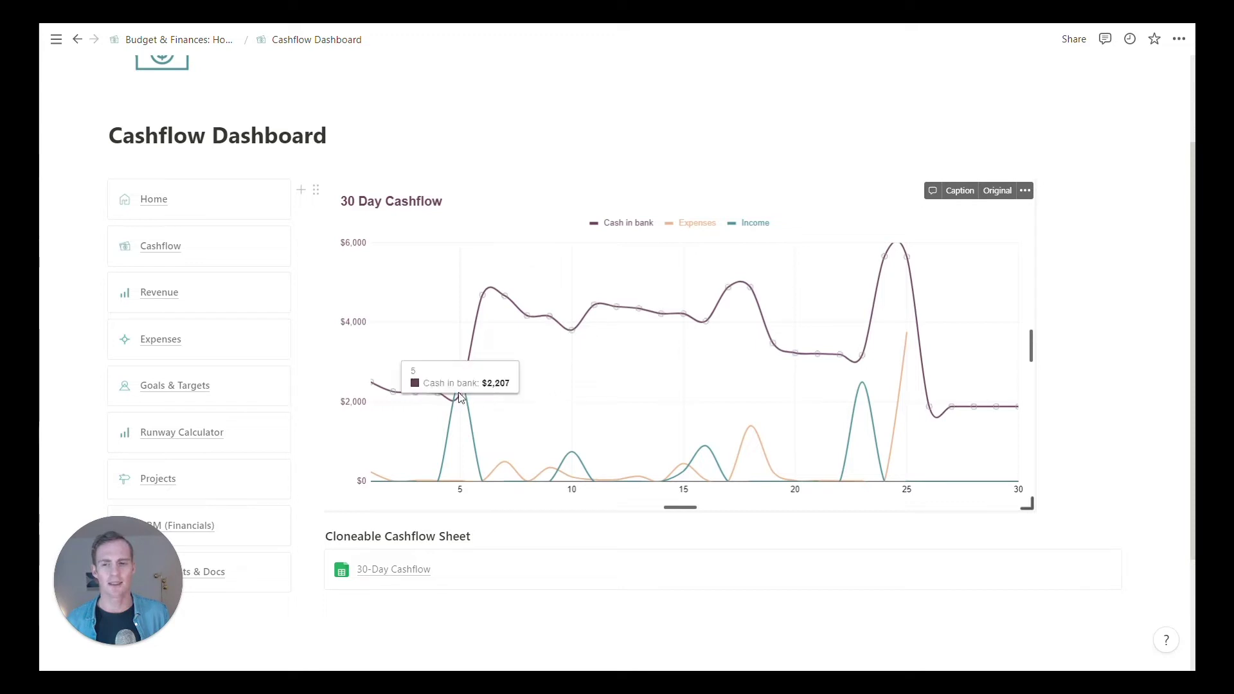
{"action": "mouse_move", "coordinate": [461, 384]}
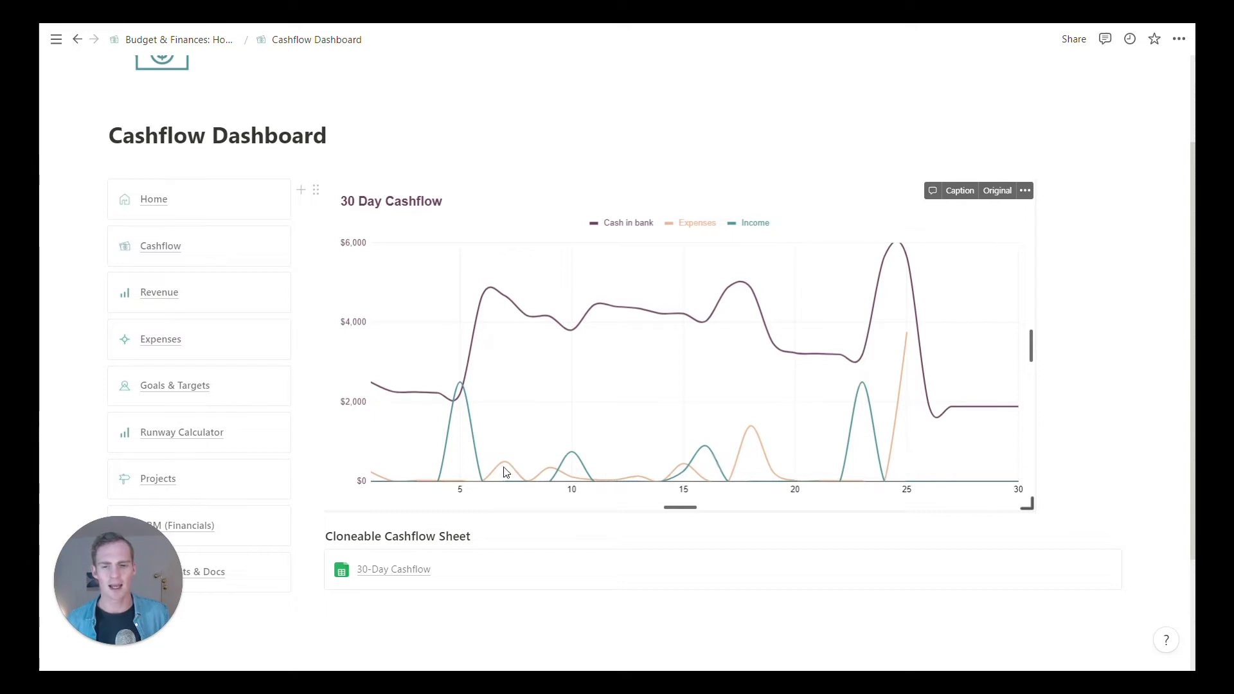
{"action": "mouse_move", "coordinate": [506, 470]}
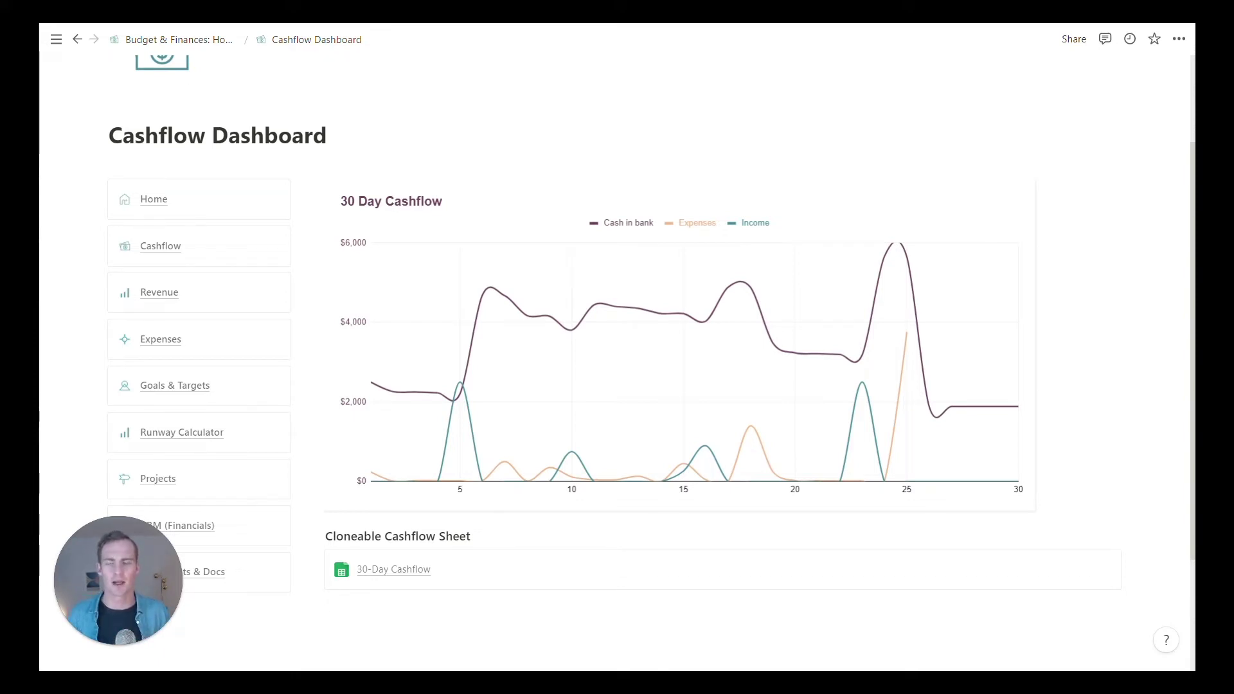
{"action": "mouse_move", "coordinate": [877, 398]}
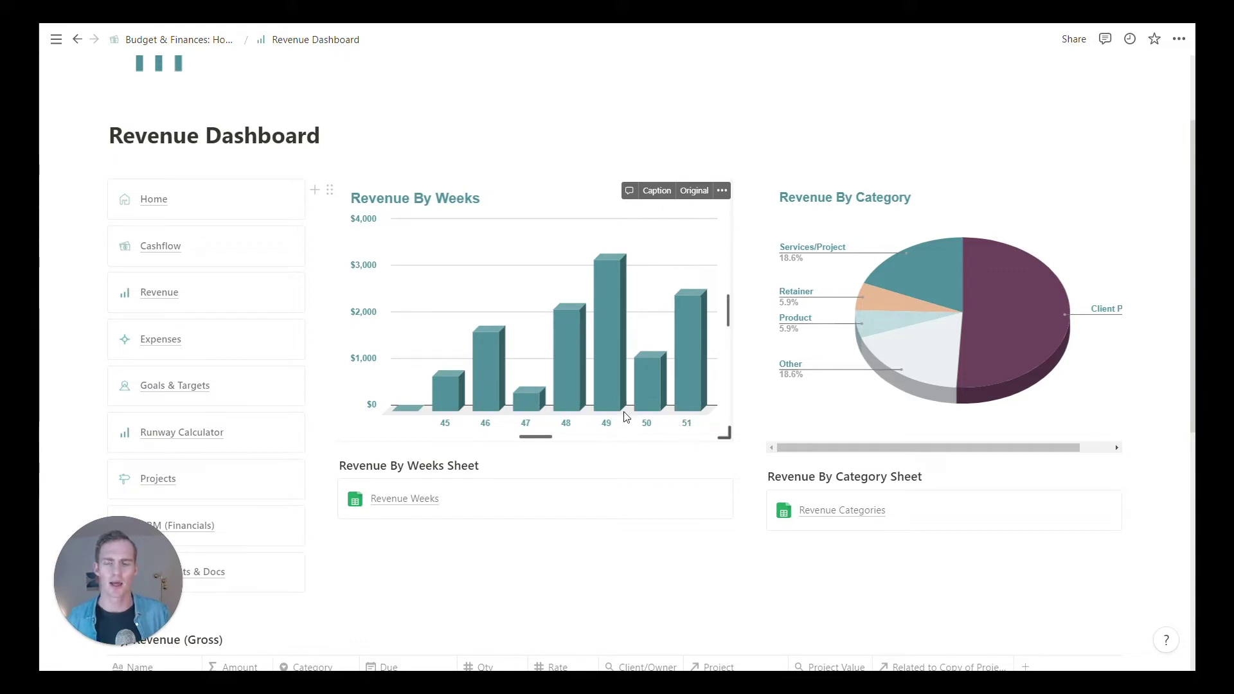
- Examine the Revenue Dashboard's weekly revenue chart, the slices of its category chart and the gross revenue table
{"action": "scroll", "coordinate": [417, 434], "scroll_direction": "down", "scroll_amount": 2}
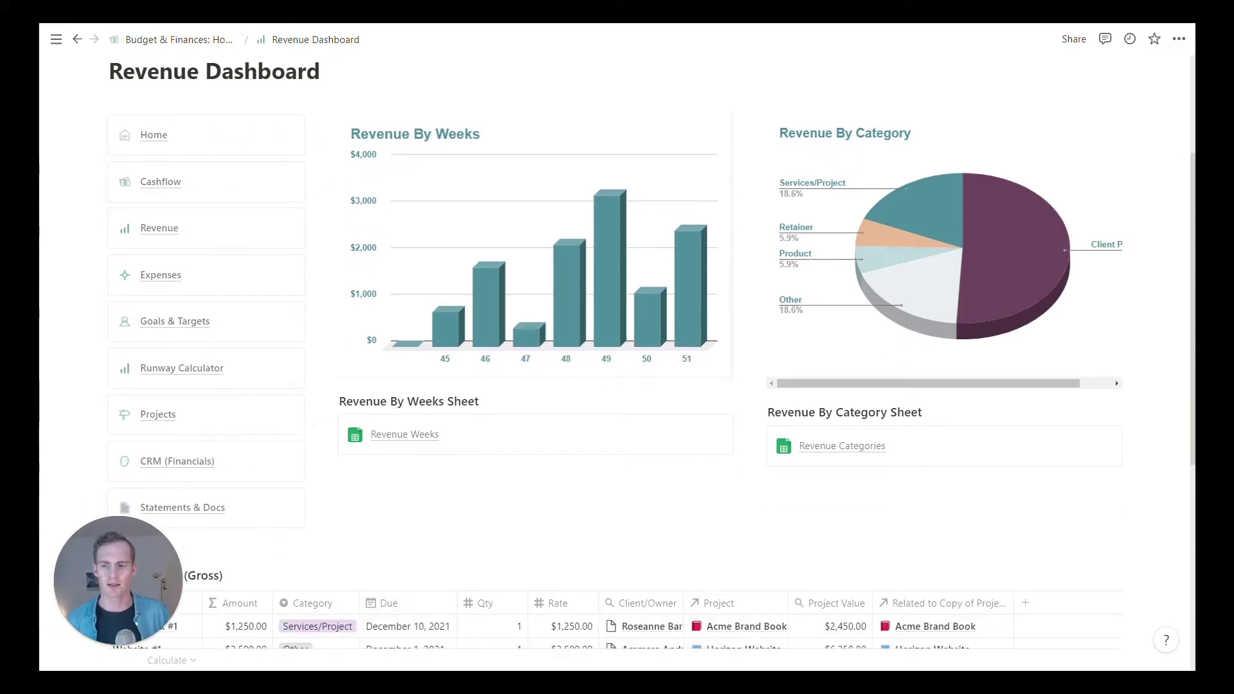
{"action": "scroll", "coordinate": [514, 386], "scroll_direction": "up", "scroll_amount": 4}
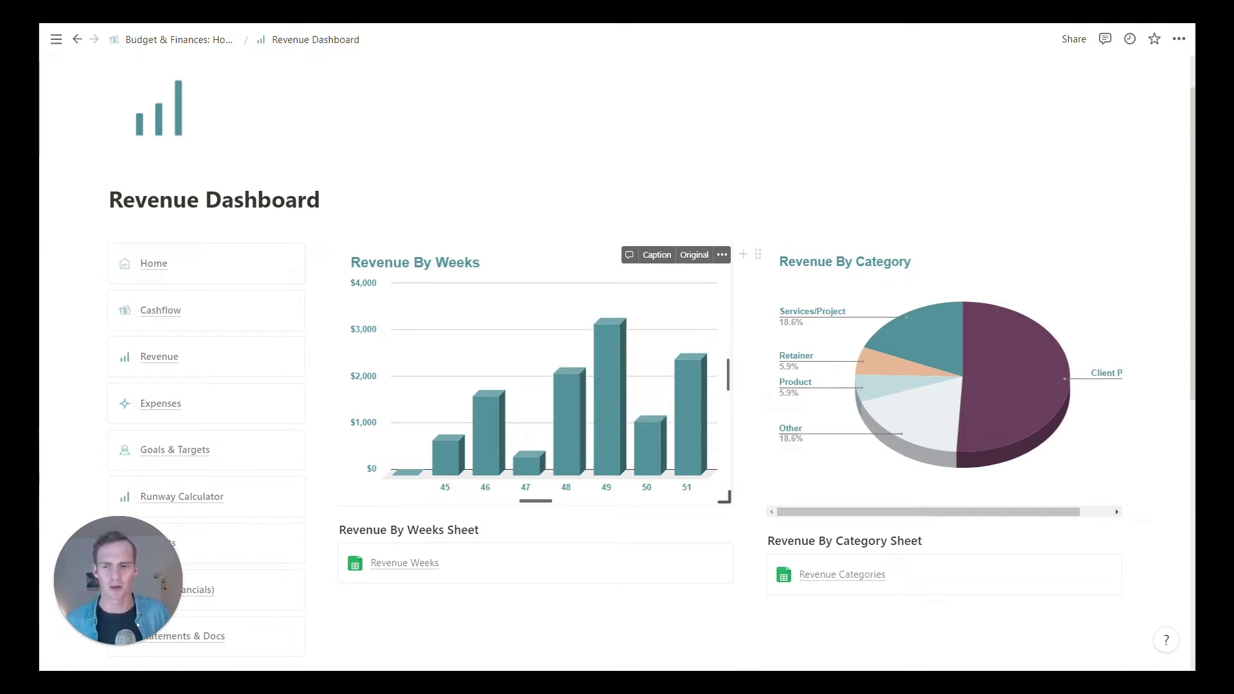
{"action": "mouse_move", "coordinate": [930, 332]}
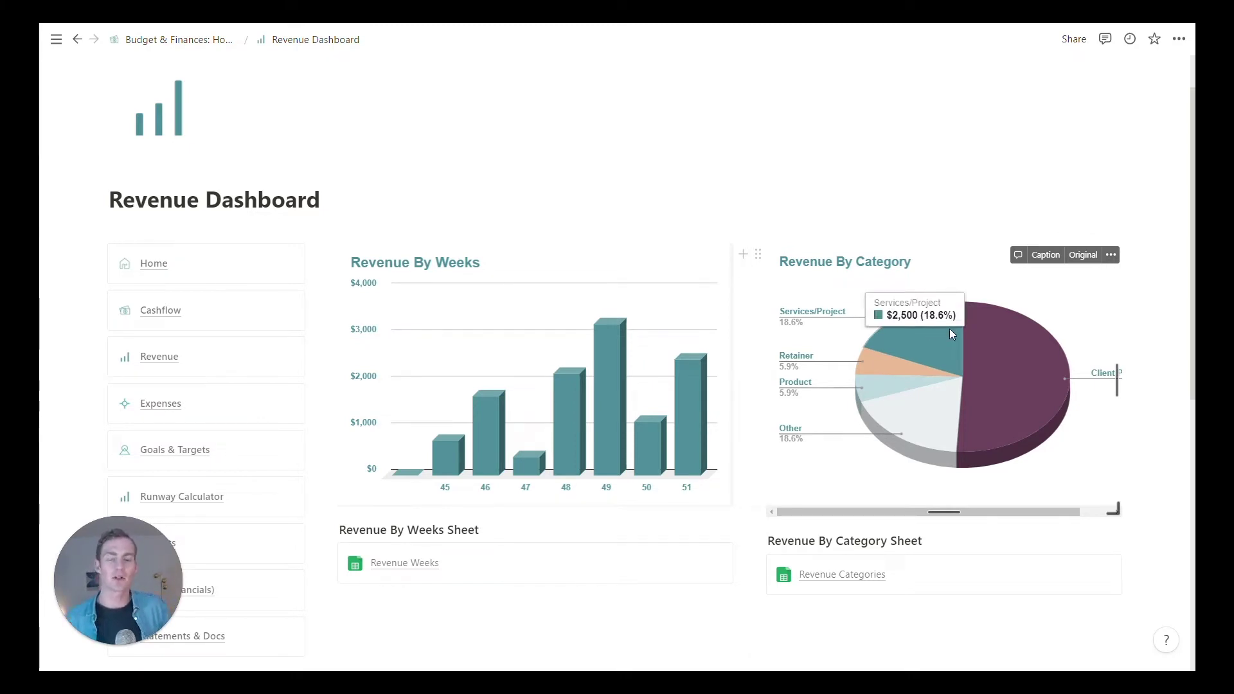
{"action": "mouse_move", "coordinate": [871, 363]}
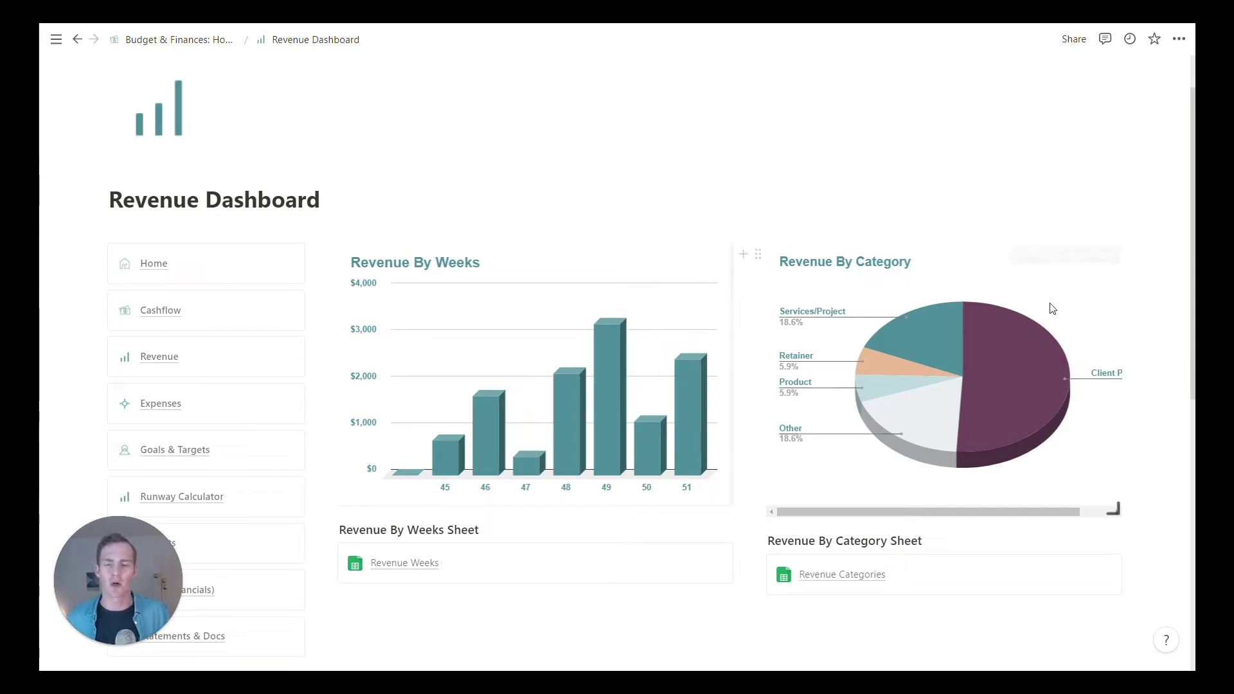
{"action": "scroll", "coordinate": [868, 476], "scroll_direction": "down", "scroll_amount": 7}
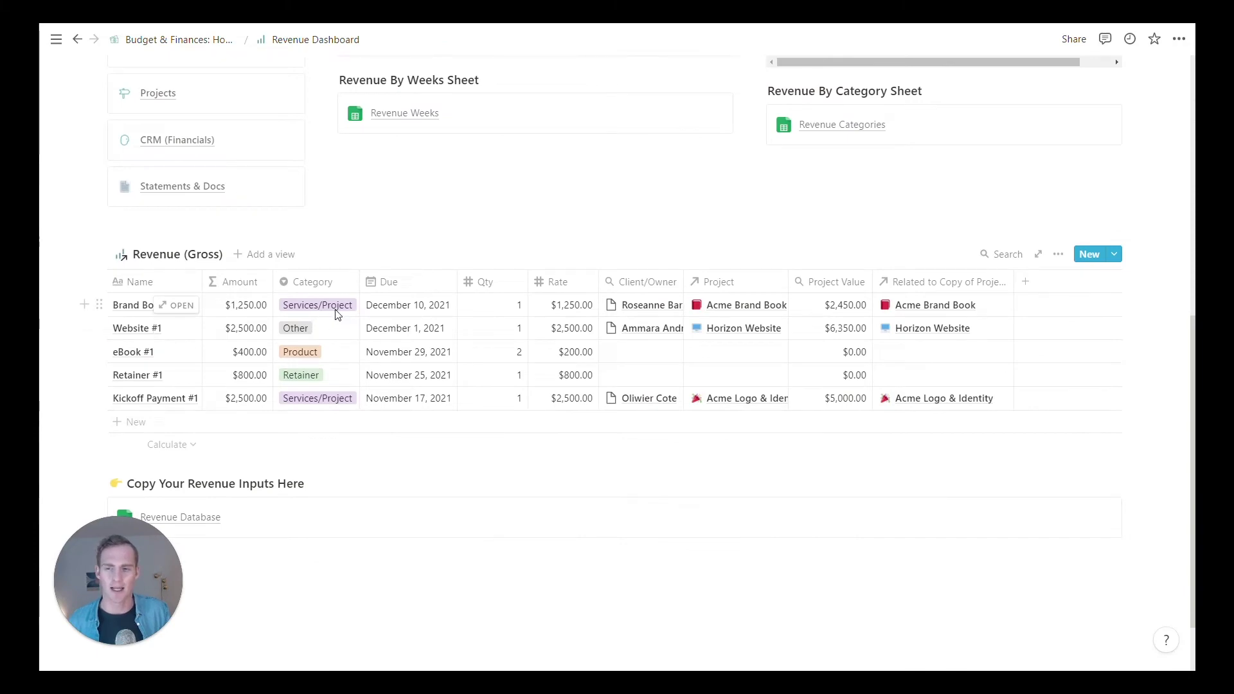
{"action": "scroll", "coordinate": [331, 320], "scroll_direction": "up", "scroll_amount": 5}
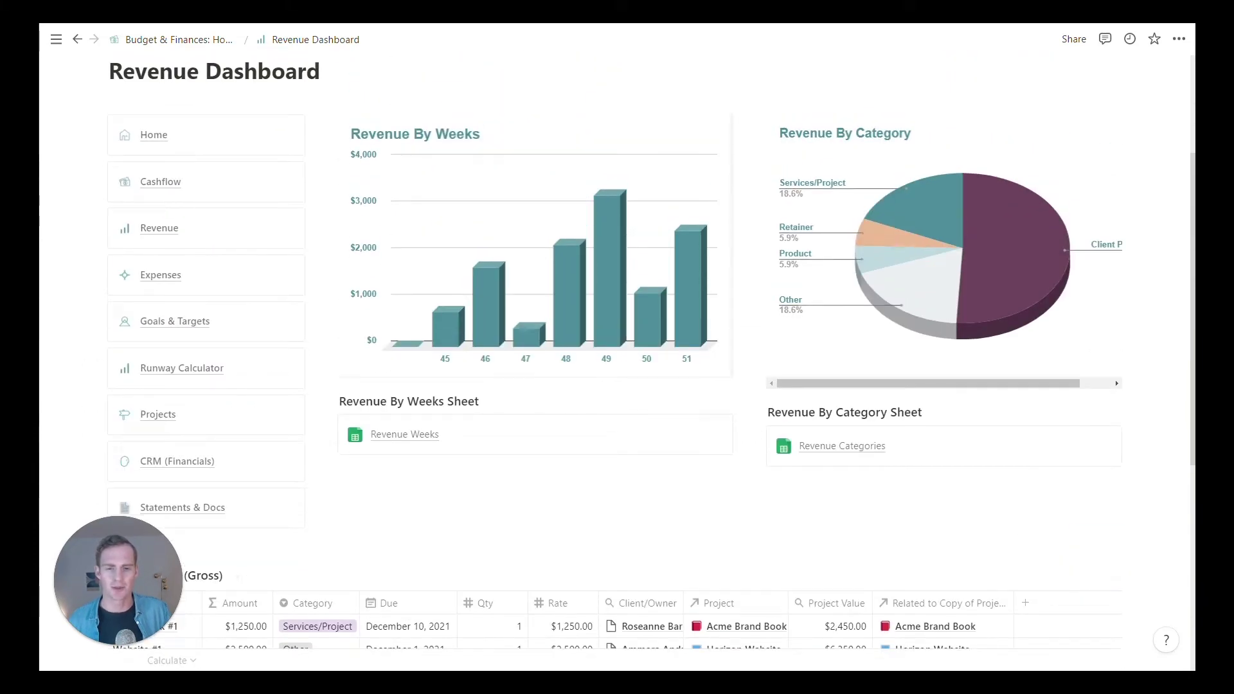
{"action": "mouse_move", "coordinate": [969, 267]}
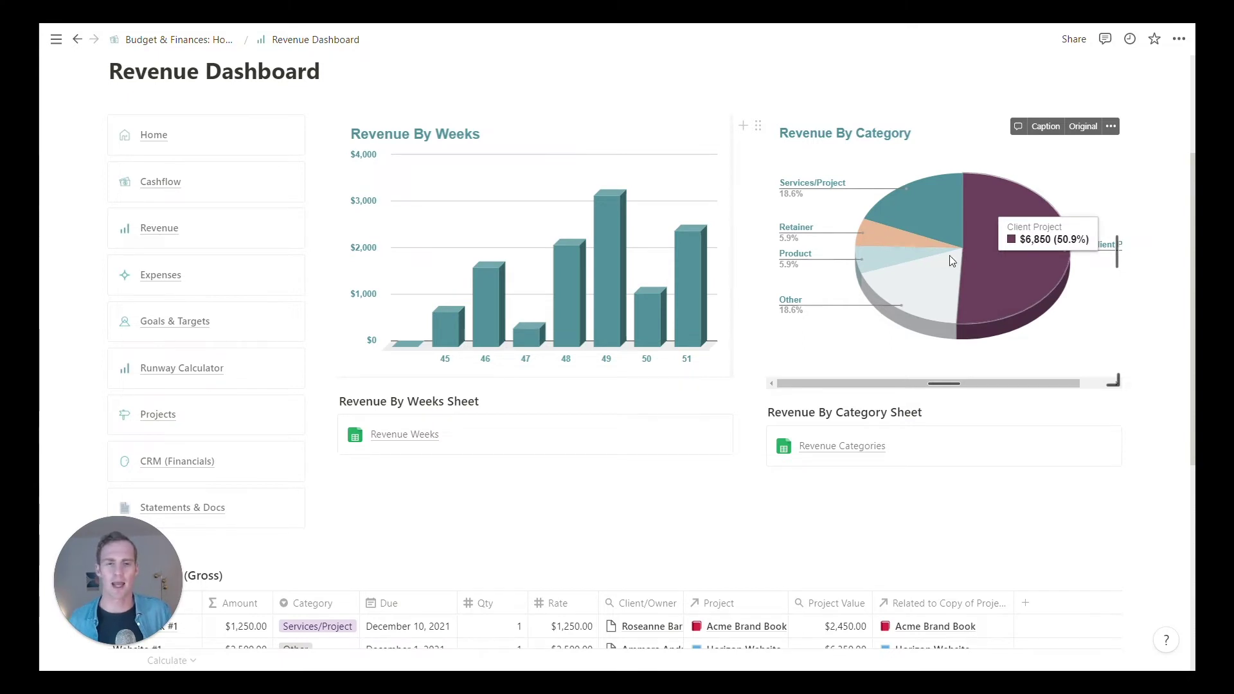
{"action": "scroll", "coordinate": [950, 255], "scroll_direction": "up", "scroll_amount": 2}
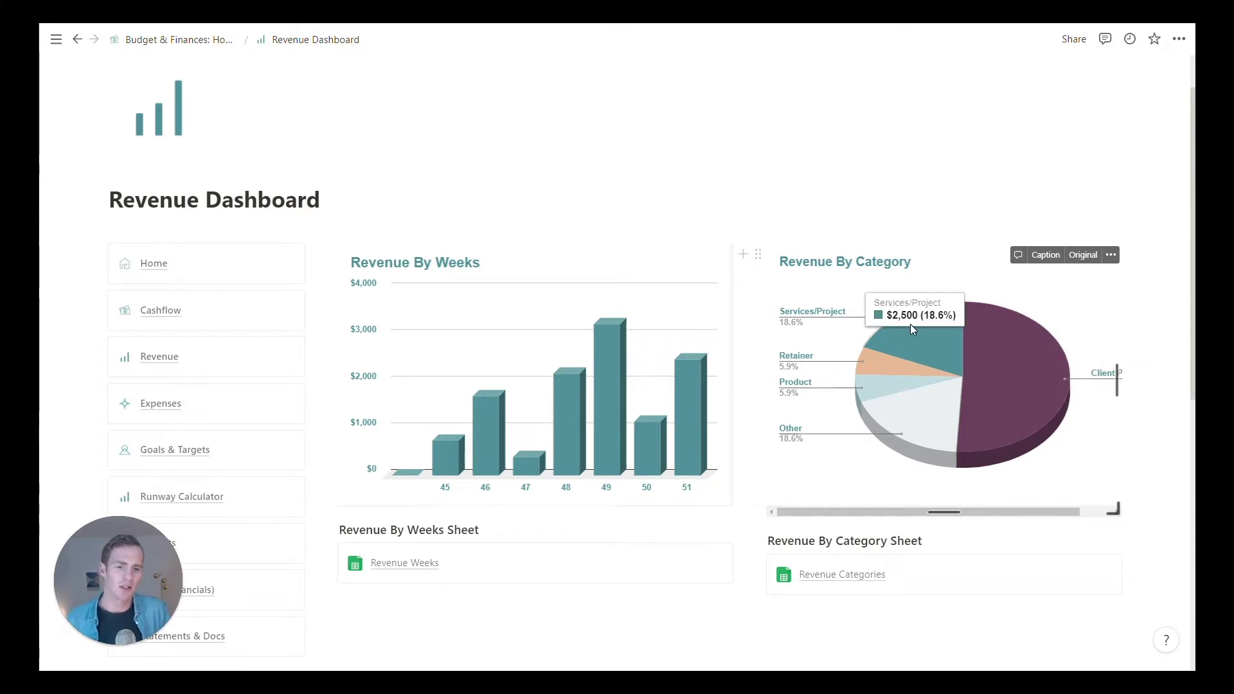
{"action": "mouse_move", "coordinate": [914, 426]}
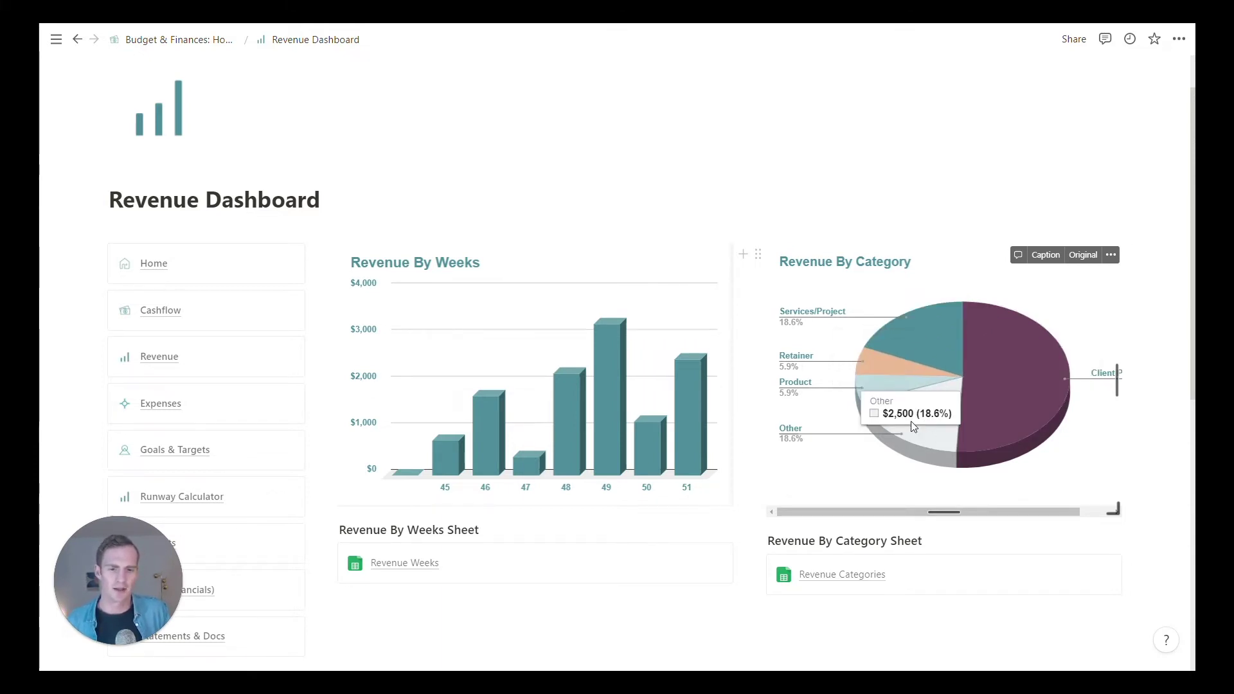
{"action": "scroll", "coordinate": [862, 297], "scroll_direction": "down", "scroll_amount": 2}
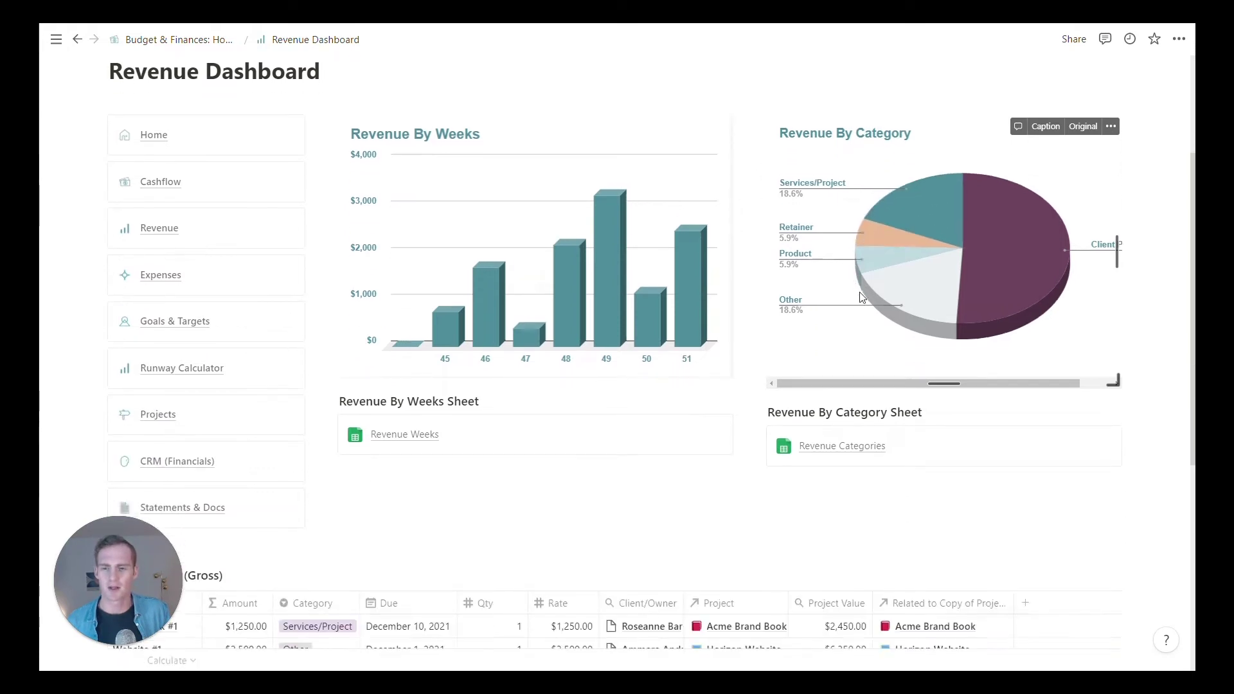
{"action": "mouse_move", "coordinate": [892, 248]}
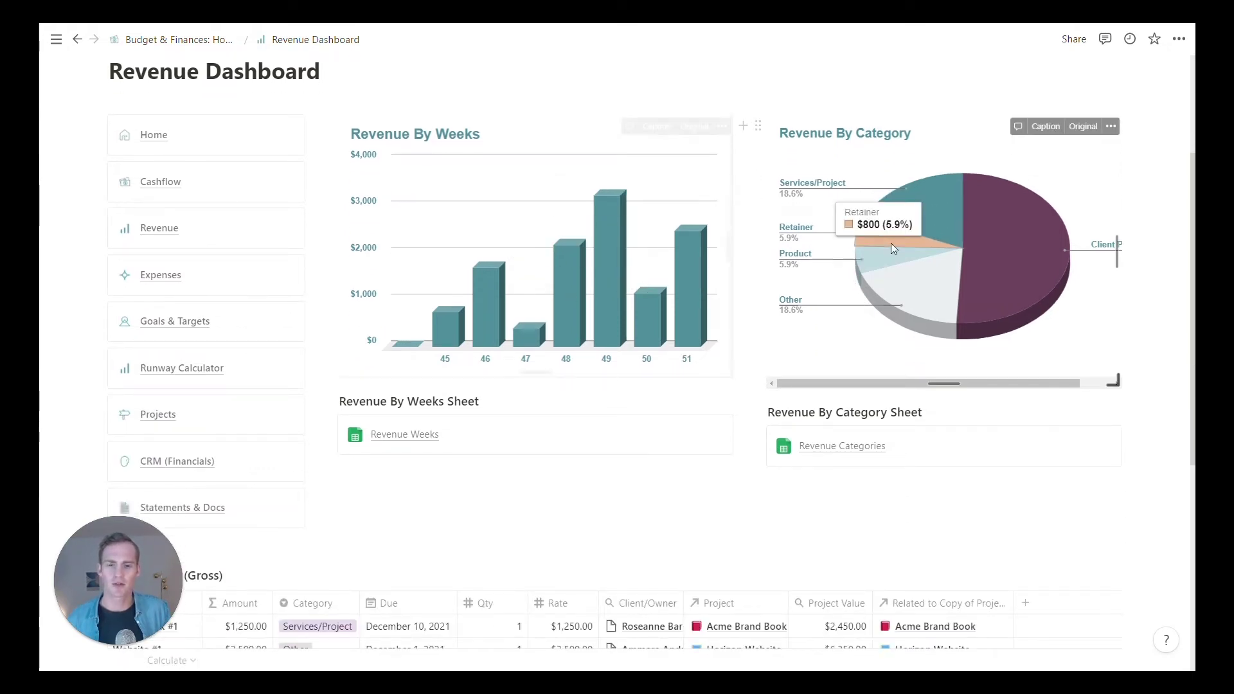
- Add a new entry named "Branding Project #2" to the Revenue (Gross) table
{"action": "scroll", "coordinate": [893, 249], "scroll_direction": "down", "scroll_amount": 6}
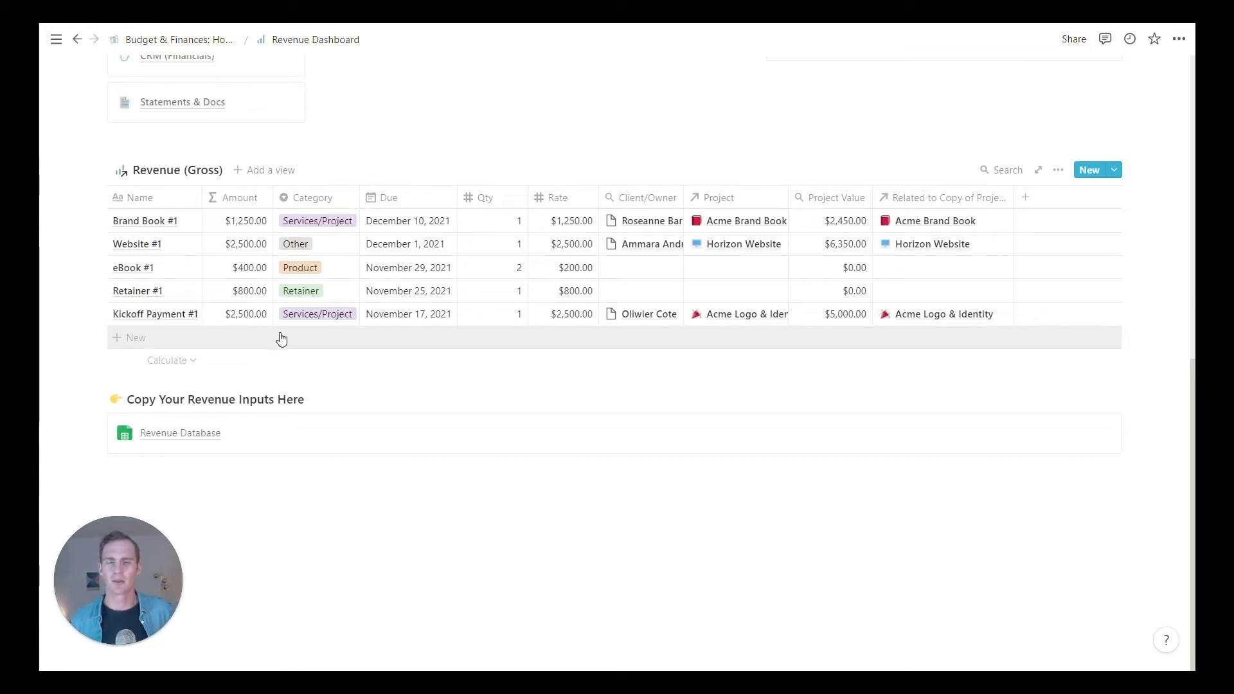
{"action": "left_click", "coordinate": [377, 340]}
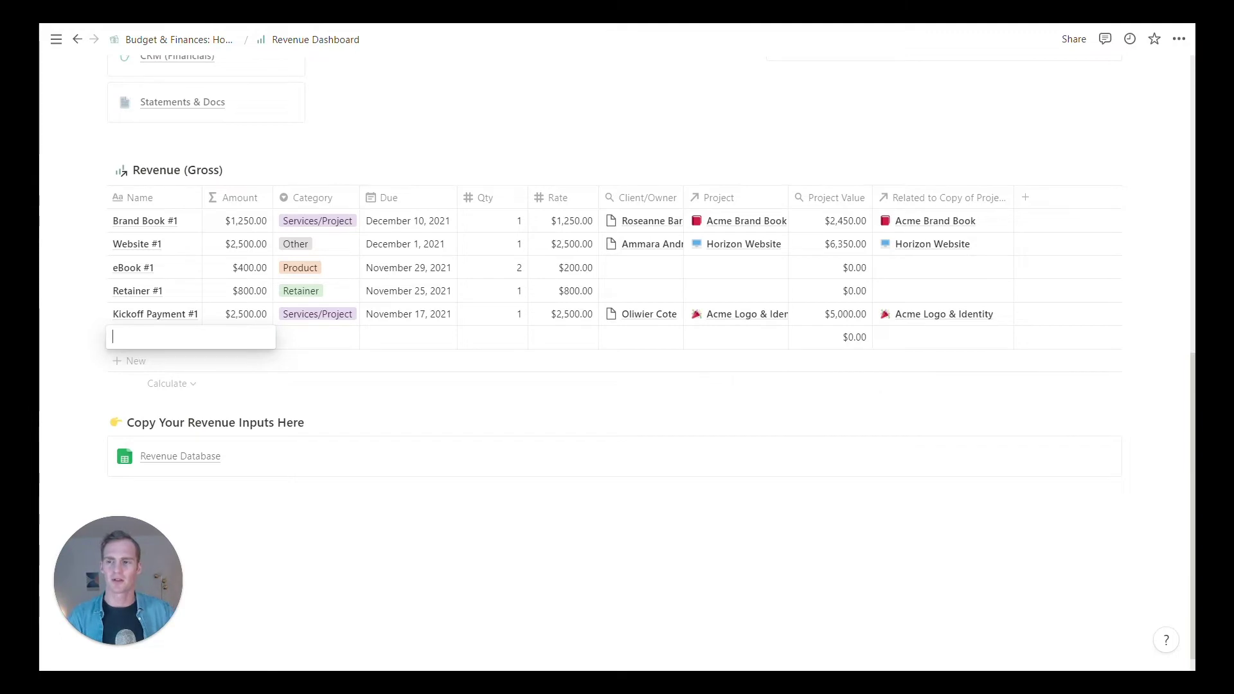
{"action": "type", "text": "Branding"}
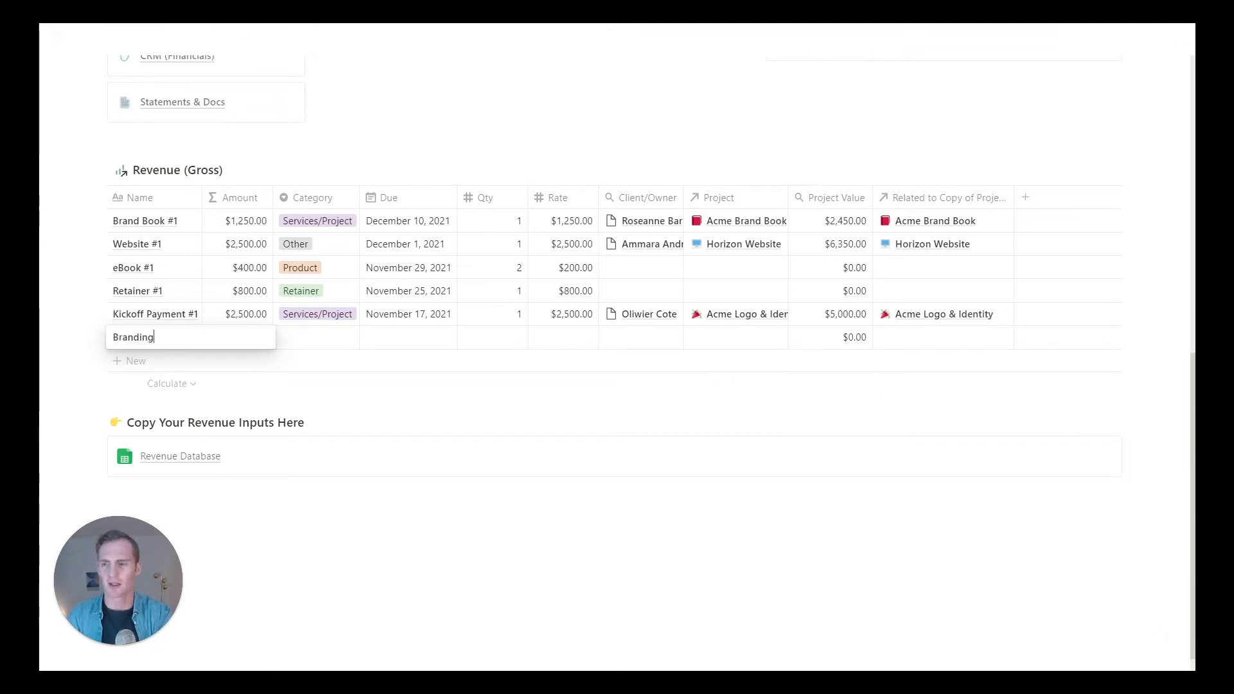
{"action": "type", "text": " Project #2"}
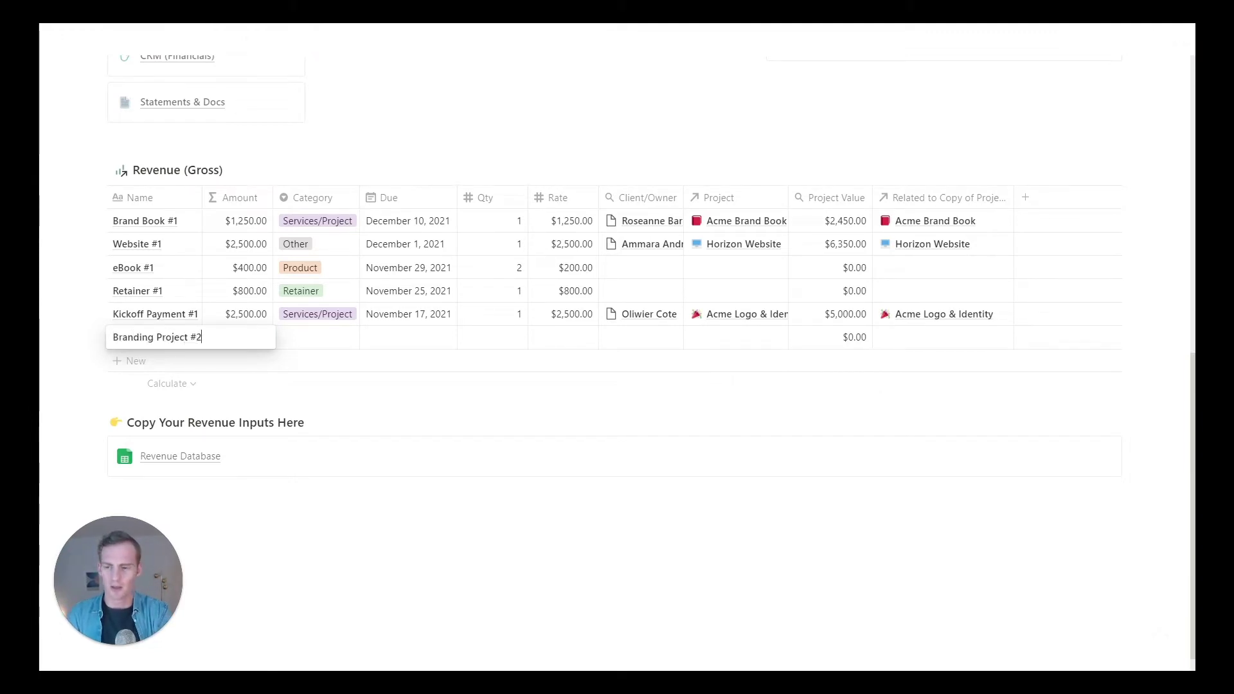
{"action": "left_click", "coordinate": [216, 332]}
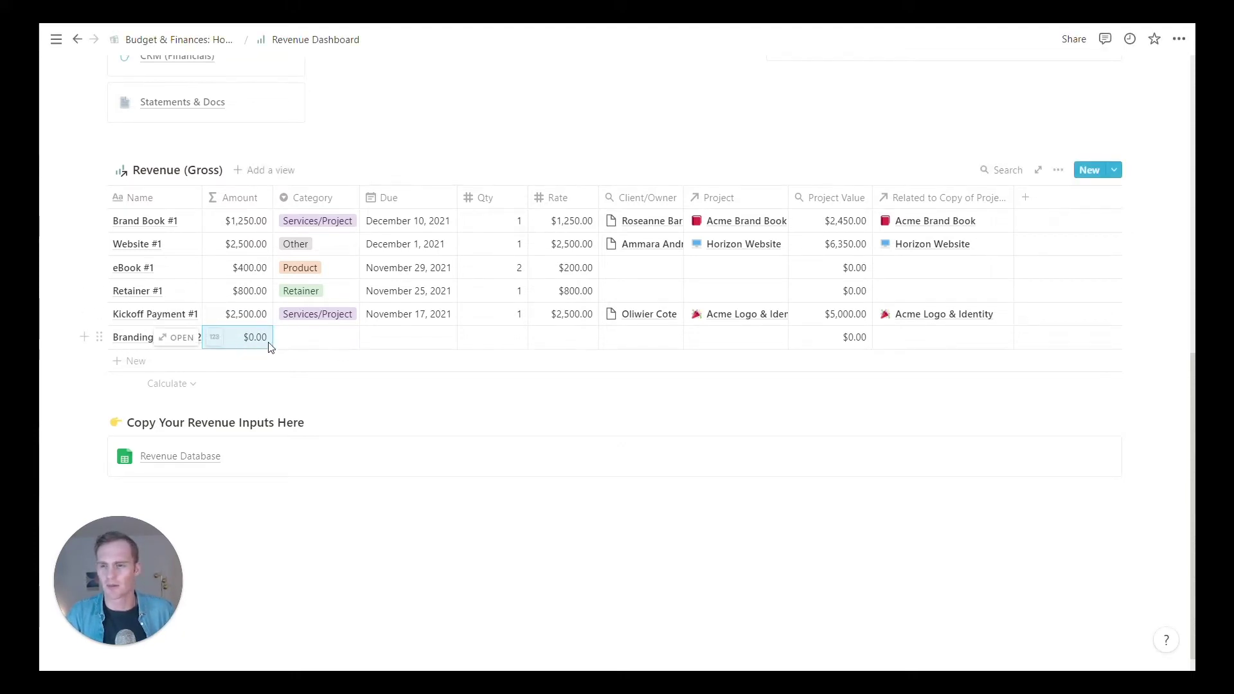
- Set the "Branding Project #2" entry's category to Services/Project and its due date to December 2, 2021
{"action": "left_click", "coordinate": [311, 340]}
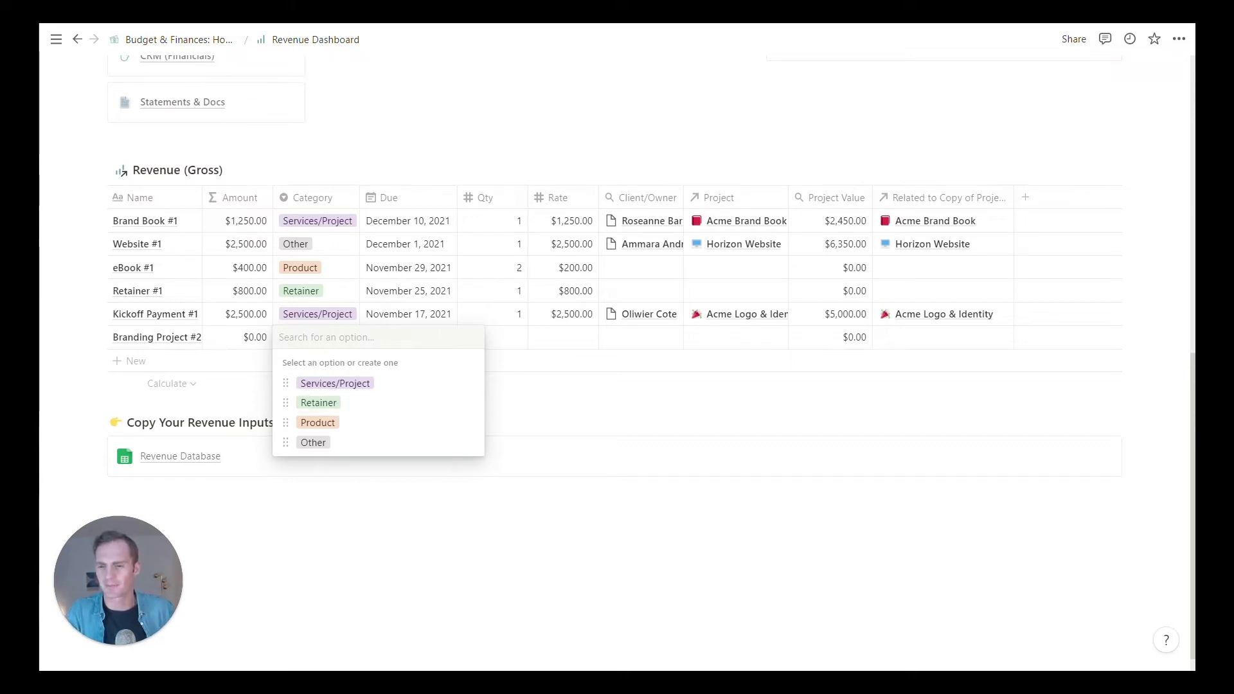
{"action": "left_click", "coordinate": [336, 383]}
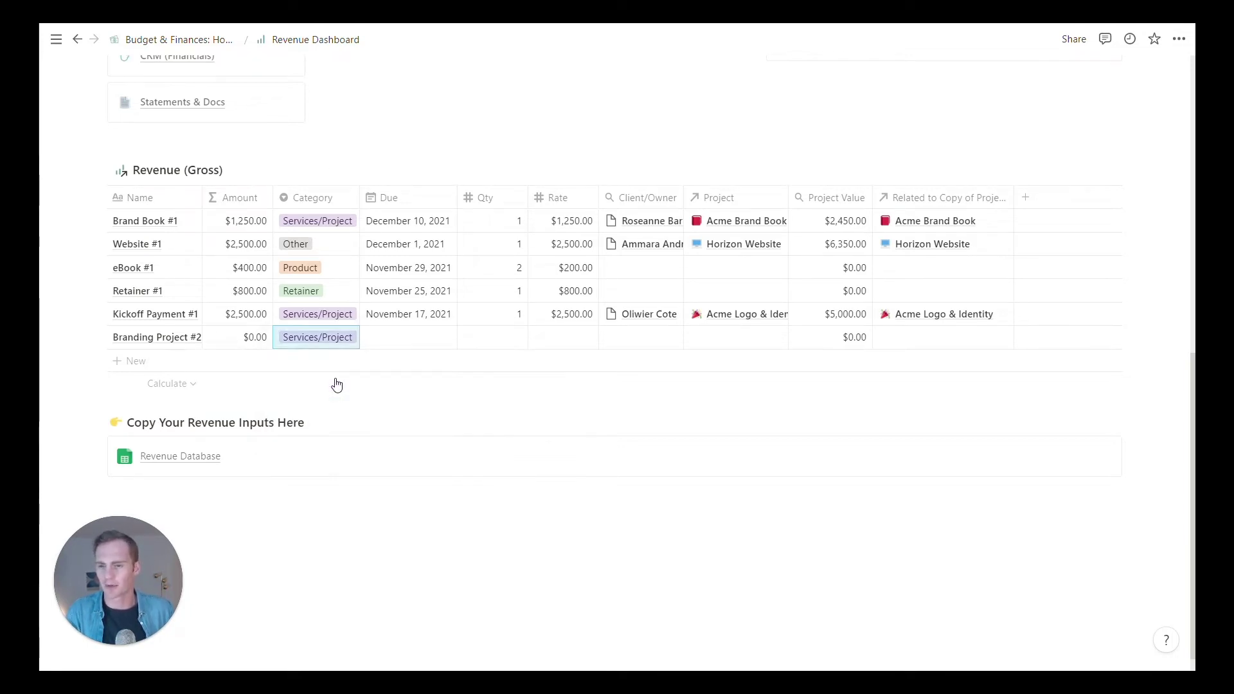
{"action": "left_click", "coordinate": [400, 338]}
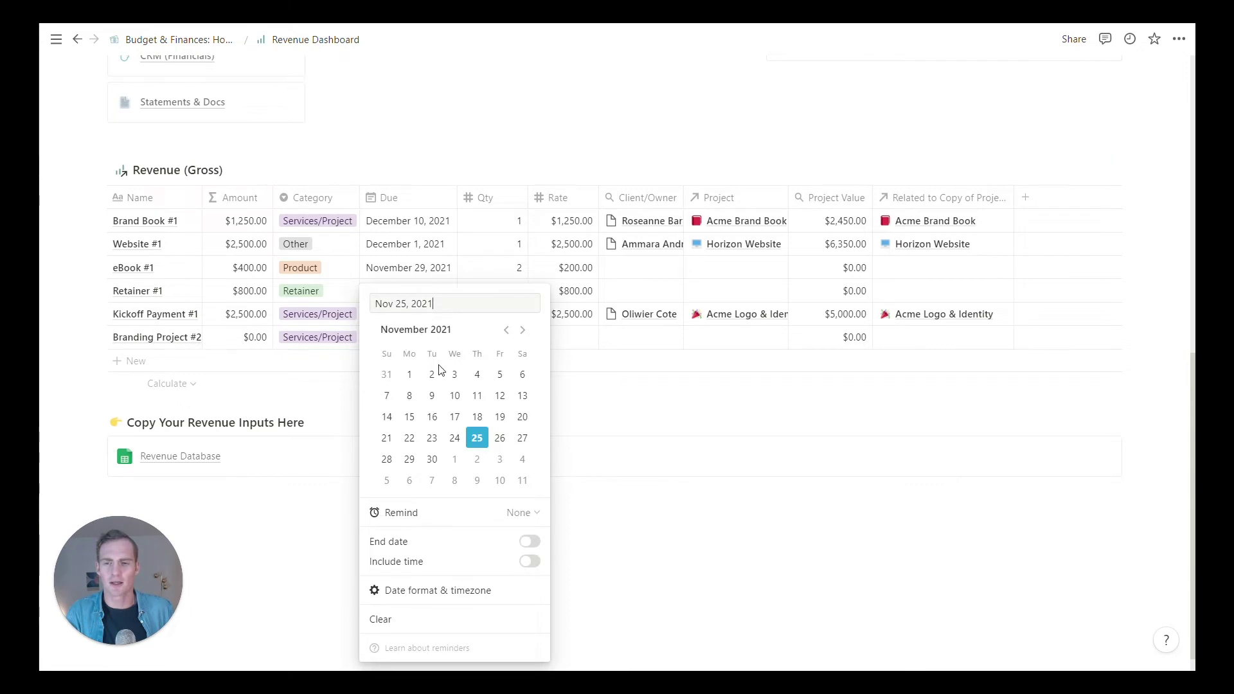
{"action": "left_click", "coordinate": [477, 458]}
{"action": "left_click", "coordinate": [628, 532]}
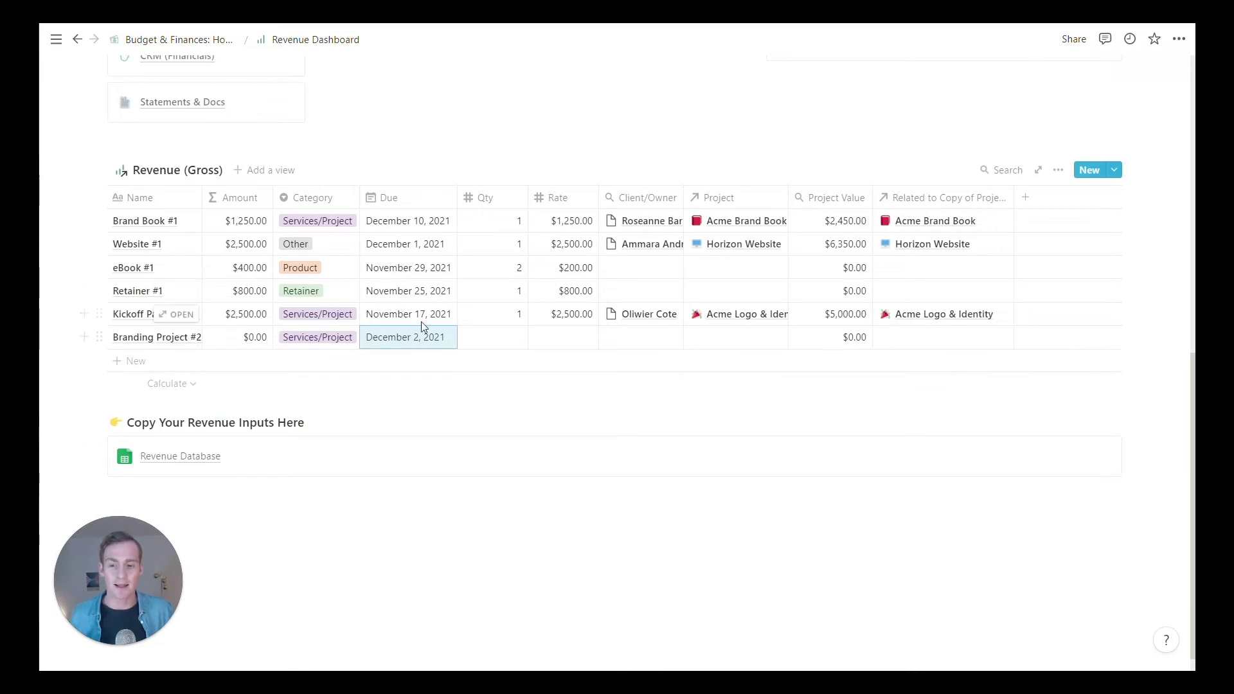
- Enter a quantity of 1 and a rate of 1500 for the "Branding Project #2" entry
{"action": "scroll", "coordinate": [517, 275], "scroll_direction": "up", "scroll_amount": 5}
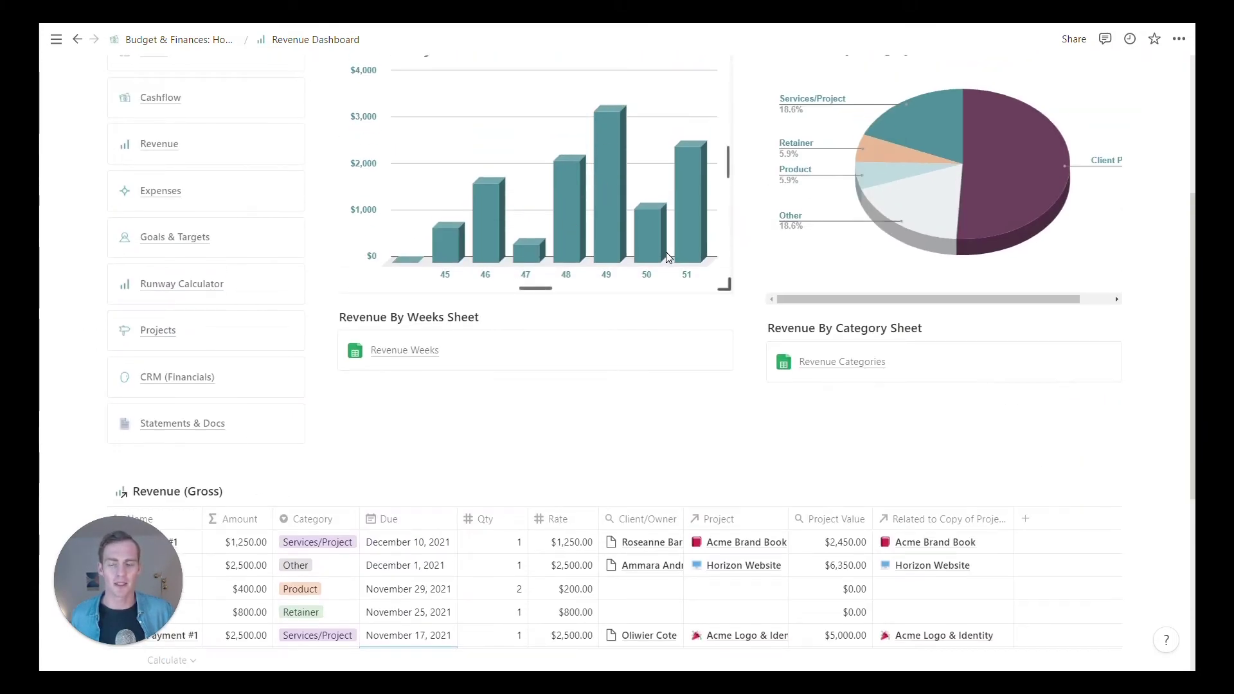
{"action": "scroll", "coordinate": [665, 257], "scroll_direction": "down", "scroll_amount": 3}
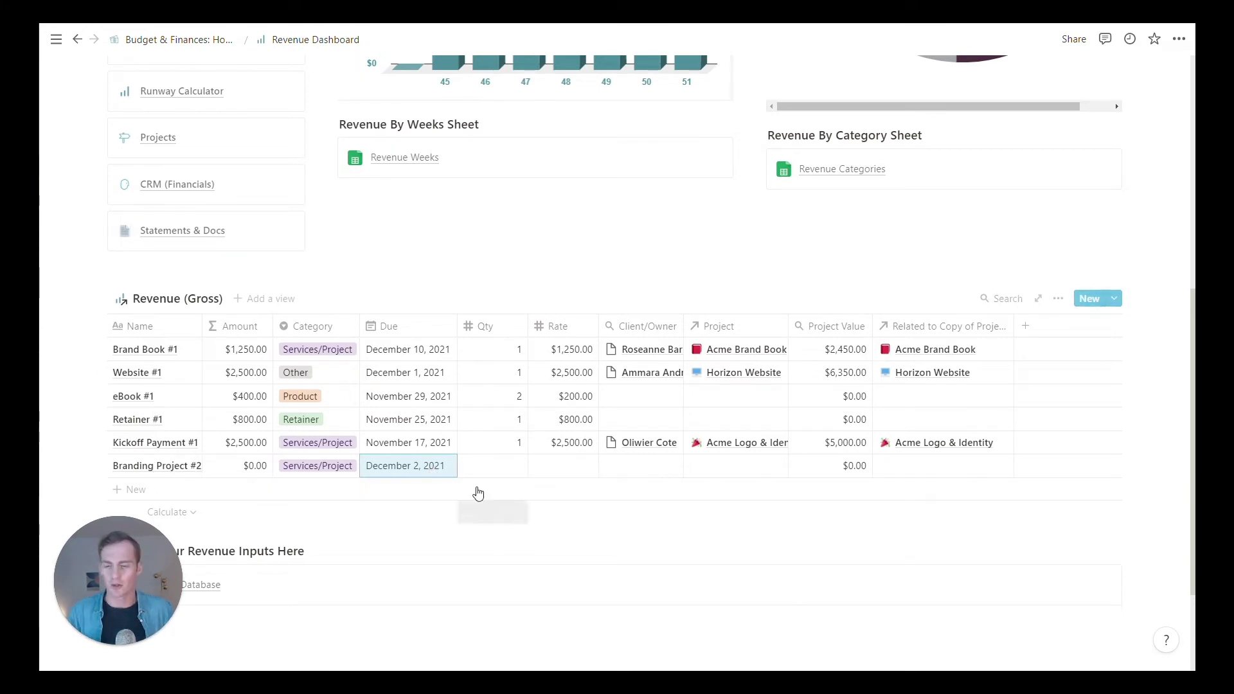
{"action": "left_click", "coordinate": [490, 469]}
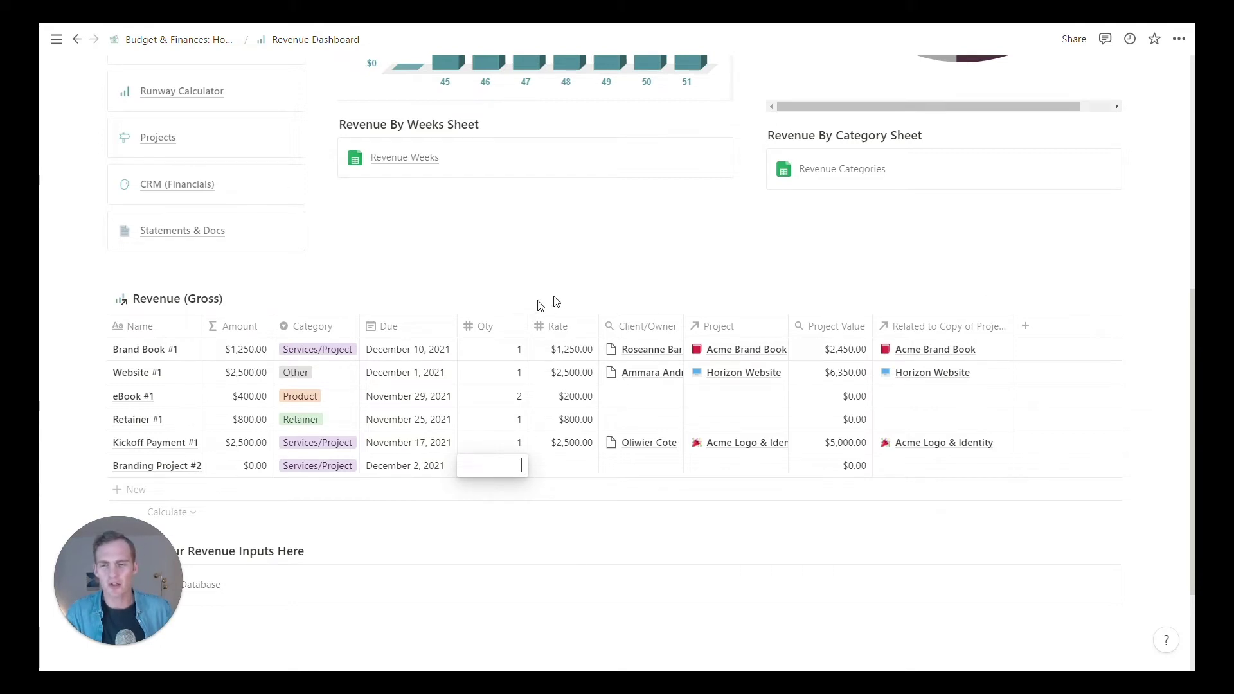
{"action": "type", "text": "1"}
{"action": "key", "text": "Return"}
{"action": "left_click", "coordinate": [575, 473]}
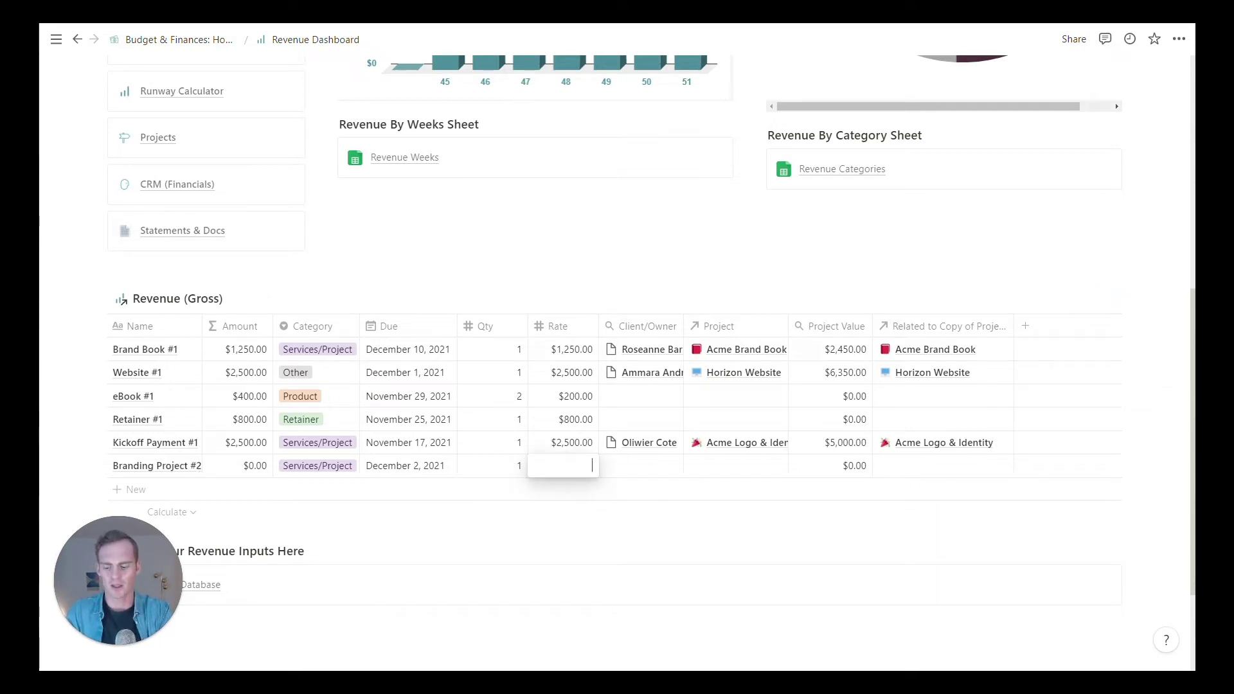
{"action": "type", "text": "1500"}
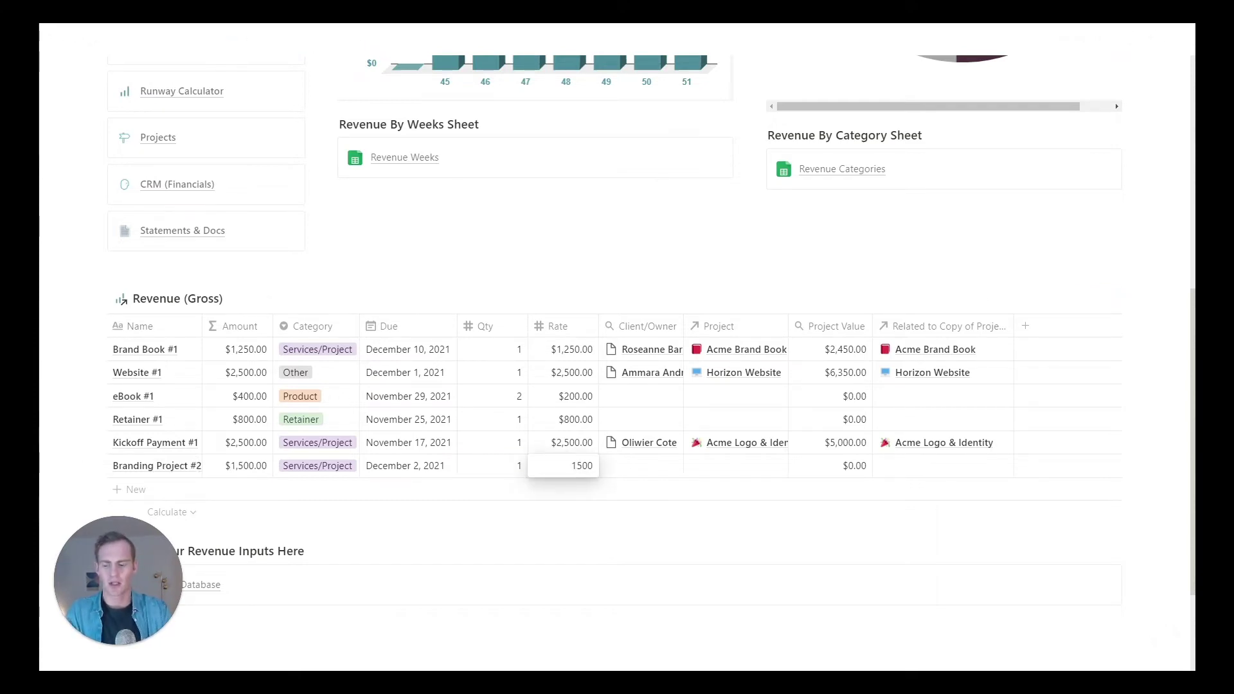
{"action": "key", "text": "Tab"}
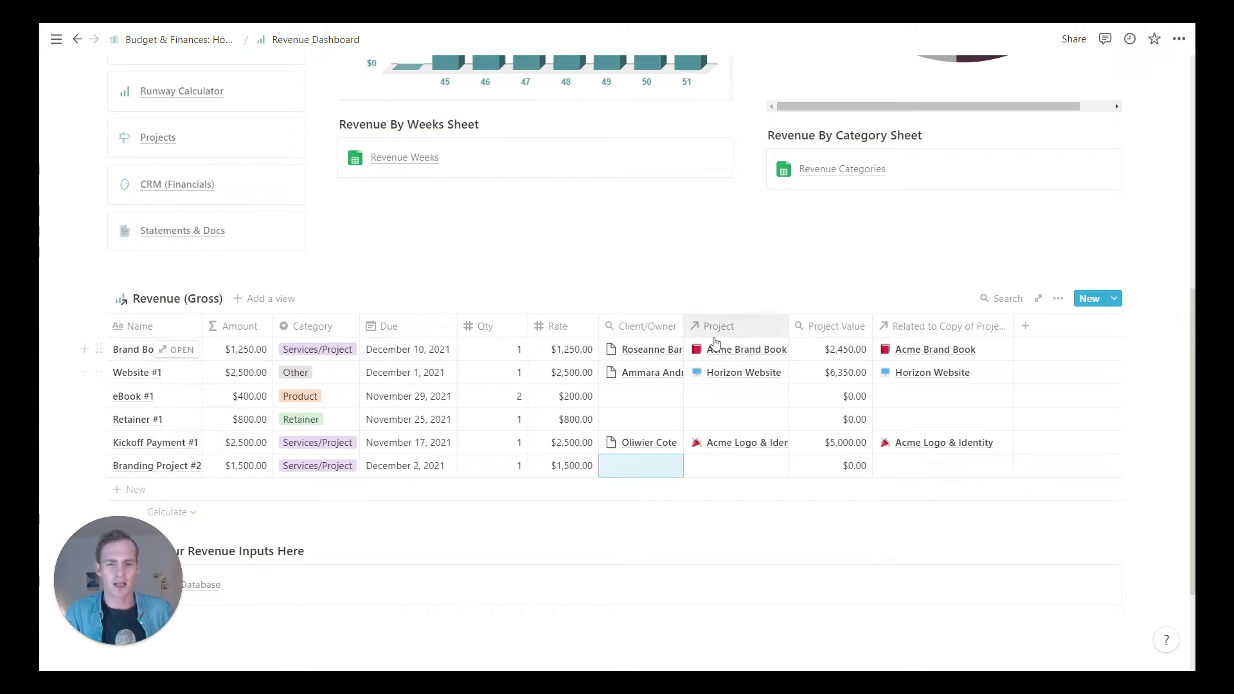
- Link the "Branding Project #2" entry to the Acme Logo & Identity project
{"action": "left_click", "coordinate": [728, 469]}
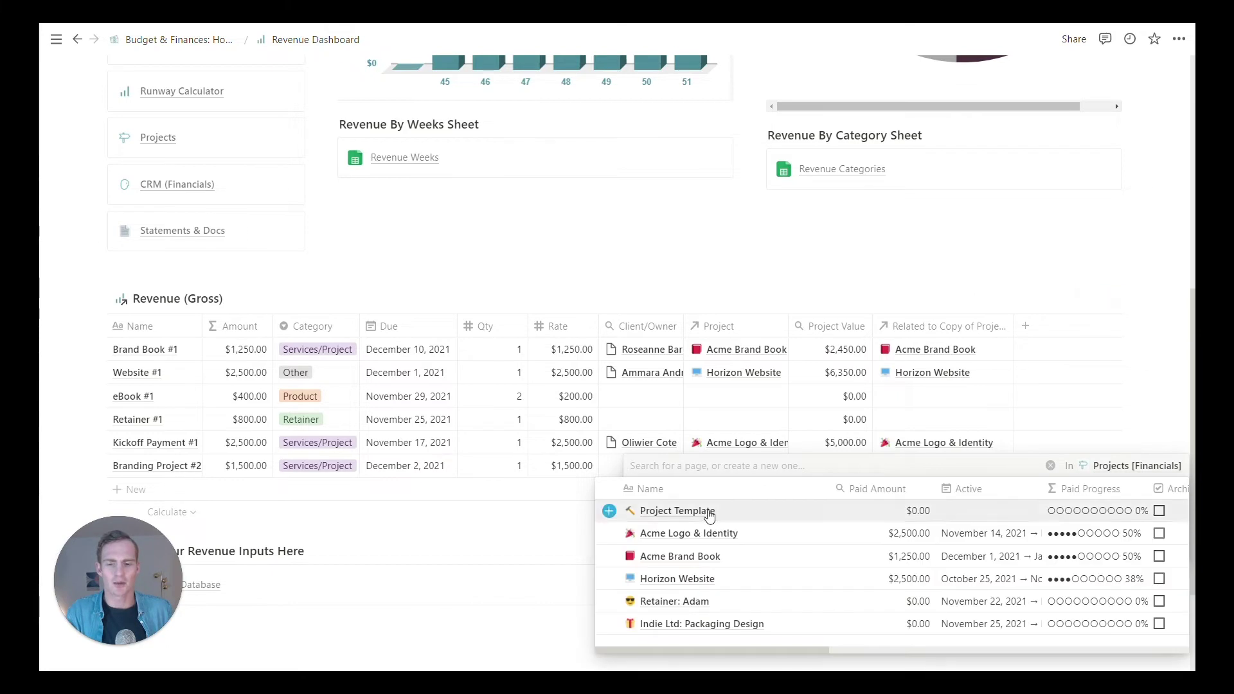
{"action": "left_click", "coordinate": [610, 534]}
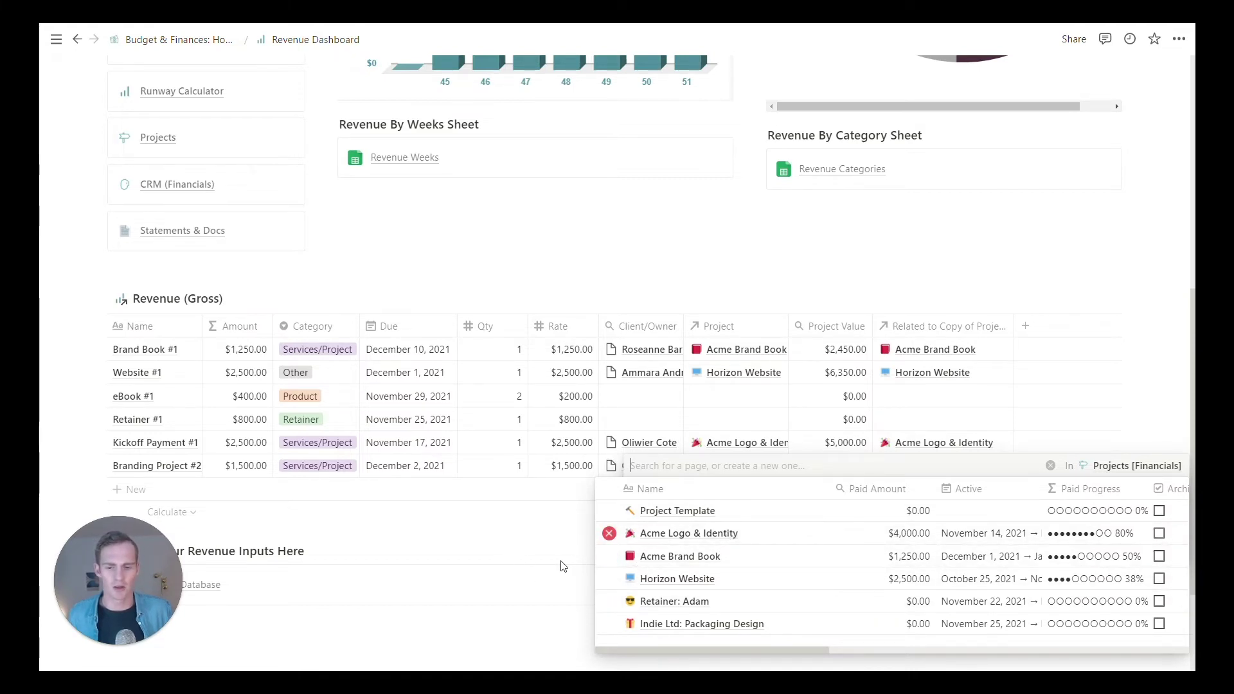
{"action": "key", "text": "Escape"}
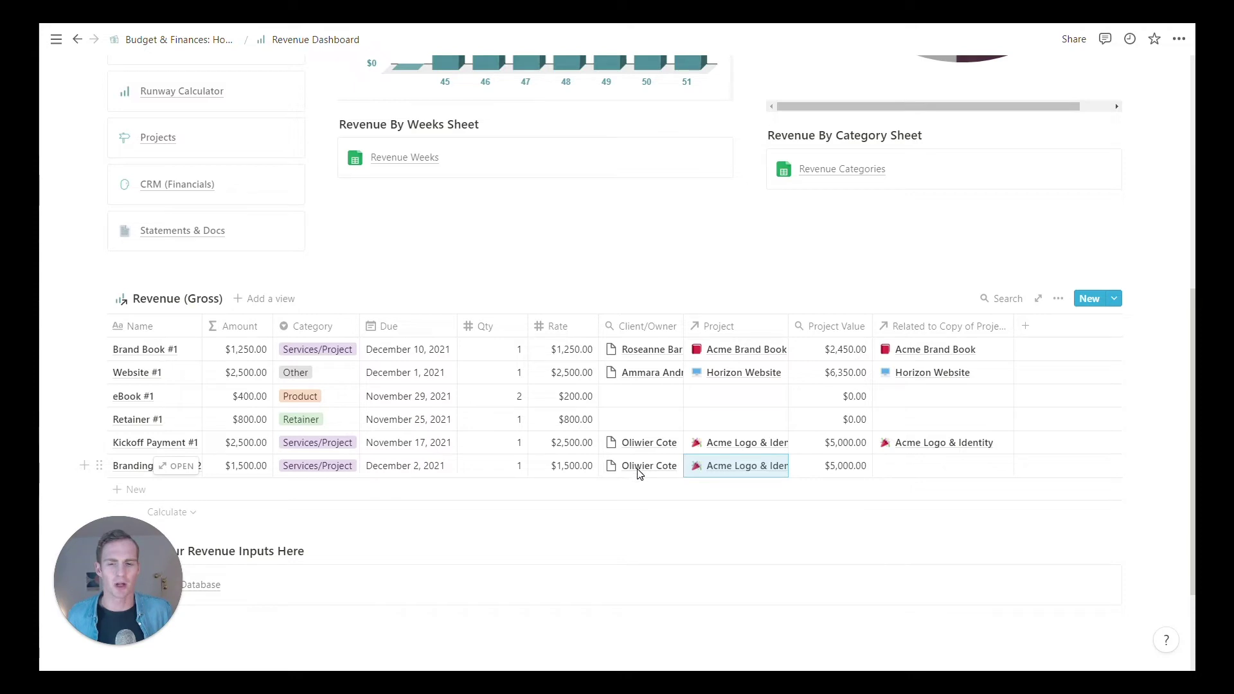
- Open the CRM Dashboard and examine the contacts grouped by payment status with their linked projects and values
{"action": "left_click", "coordinate": [176, 188]}
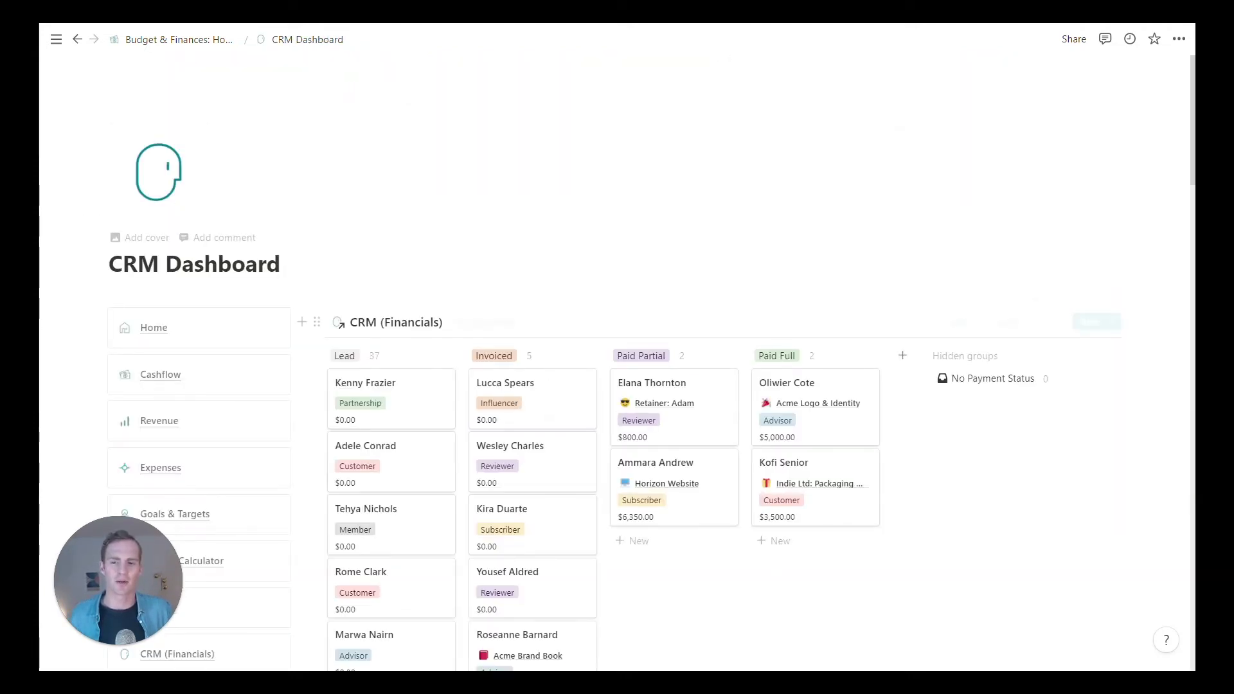
{"action": "scroll", "coordinate": [660, 351], "scroll_direction": "down", "scroll_amount": 1}
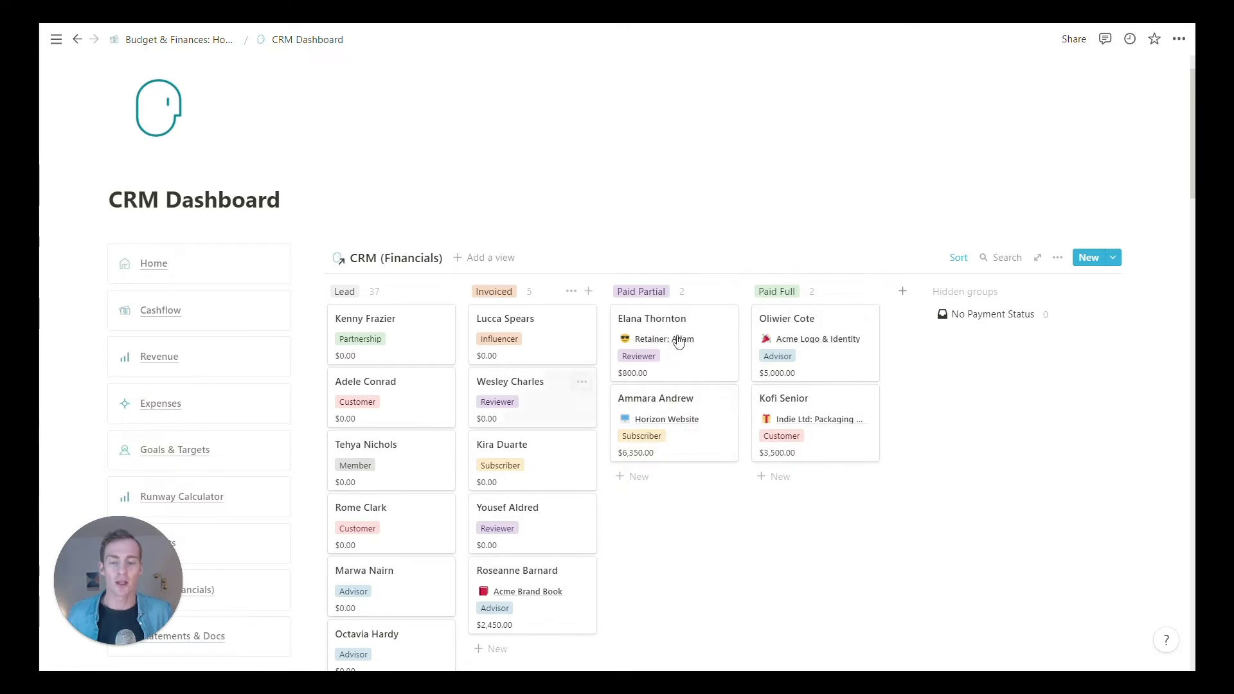
{"action": "scroll", "coordinate": [393, 435], "scroll_direction": "down", "scroll_amount": 3}
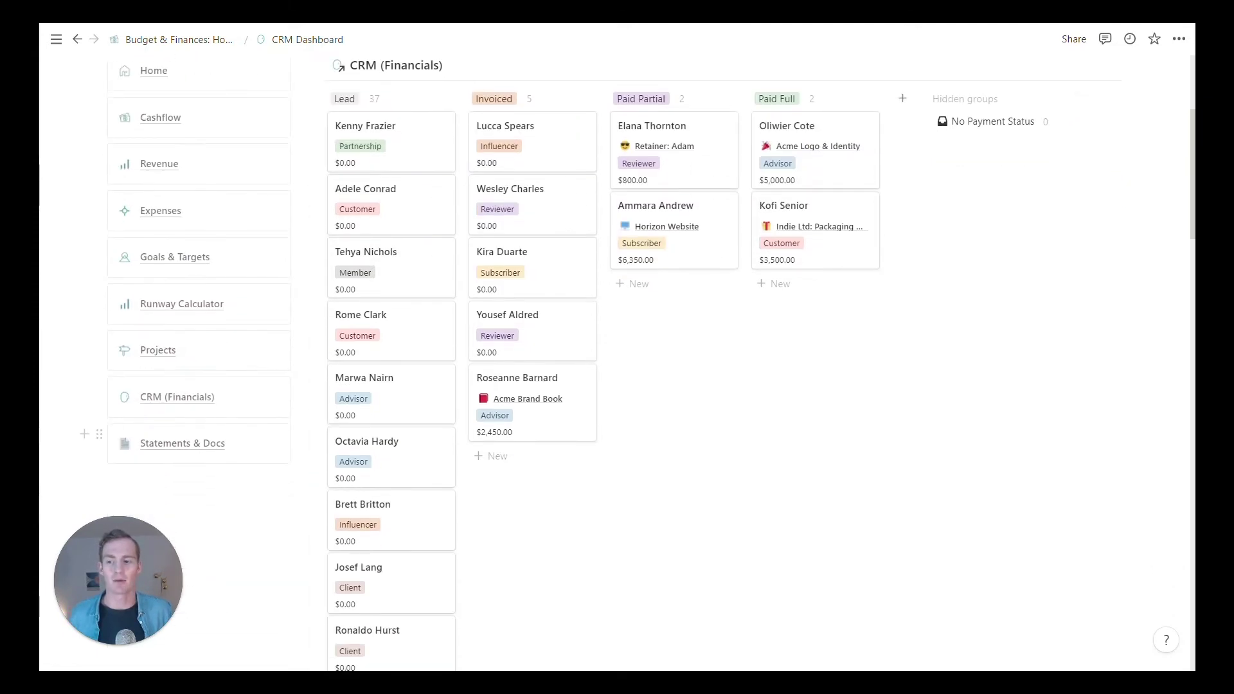
{"action": "scroll", "coordinate": [651, 347], "scroll_direction": "up", "scroll_amount": 1}
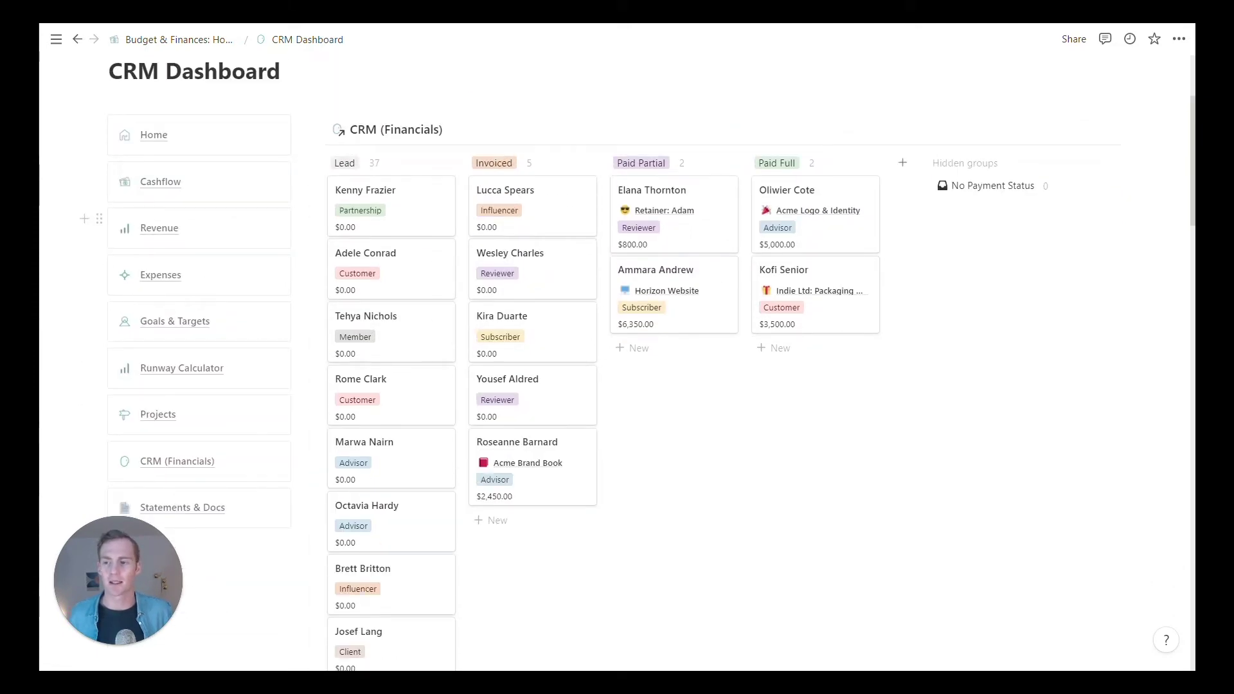
- Return to the Revenue Dashboard and review the Revenue (Gross) table and the linked Revenue Database, Weeks and Categories sheets
{"action": "left_click", "coordinate": [160, 231]}
{"action": "scroll", "coordinate": [160, 234], "scroll_direction": "down", "scroll_amount": 5}
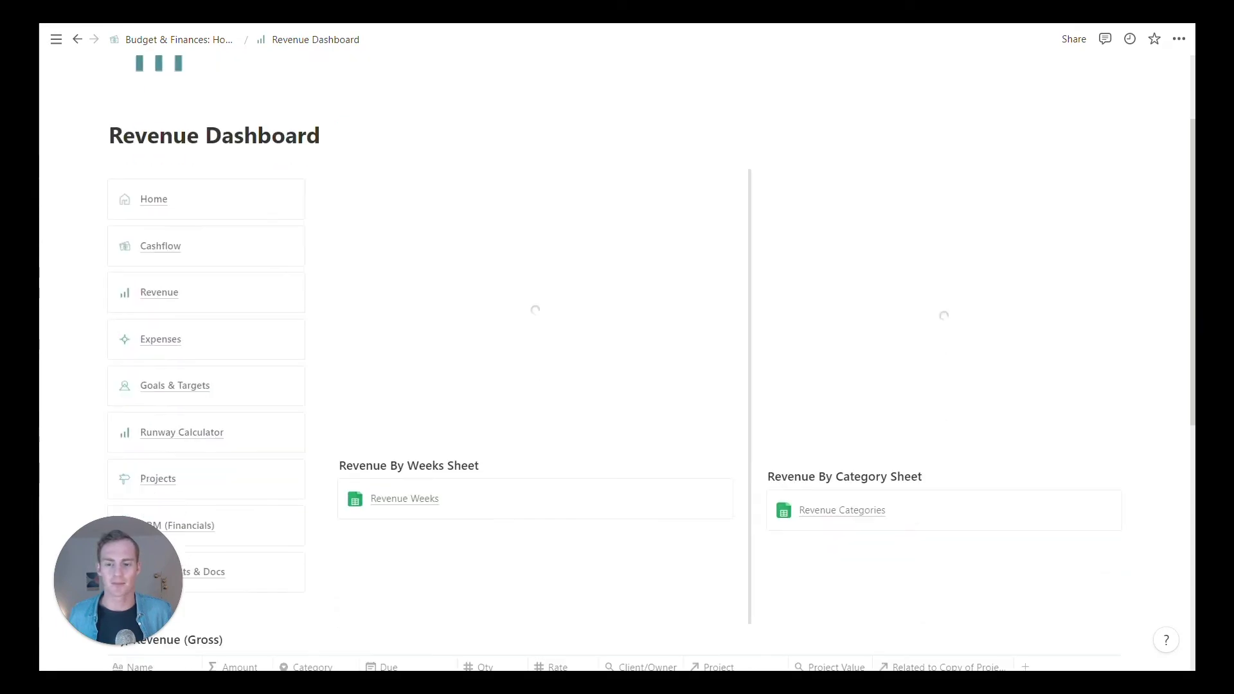
{"action": "scroll", "coordinate": [732, 430], "scroll_direction": "down", "scroll_amount": 3}
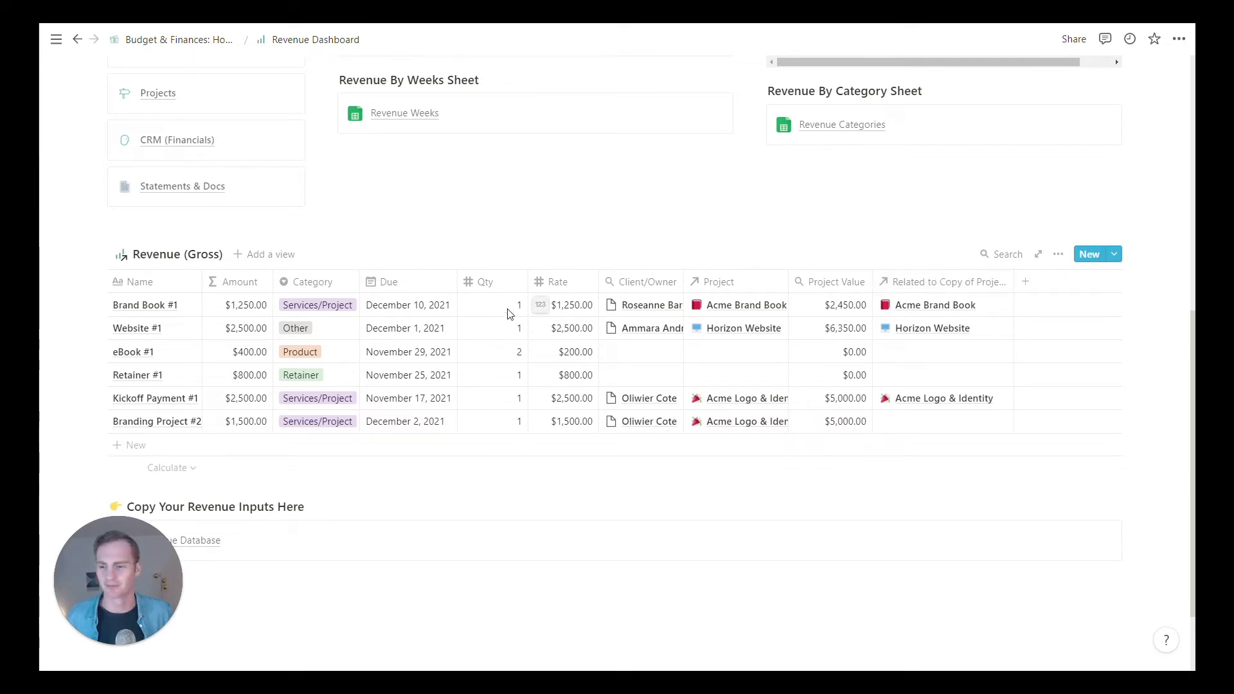
{"action": "scroll", "coordinate": [364, 333], "scroll_direction": "down", "scroll_amount": 1}
{"action": "scroll", "coordinate": [364, 332], "scroll_direction": "down", "scroll_amount": 3}
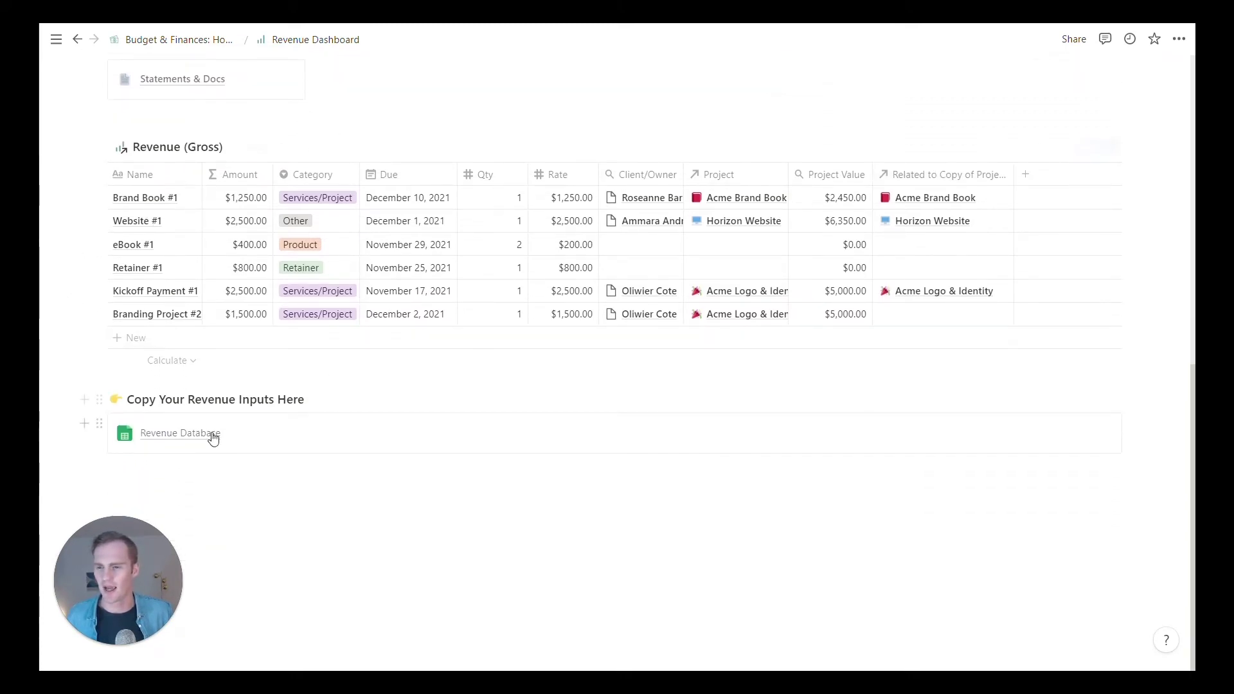
{"action": "scroll", "coordinate": [205, 434], "scroll_direction": "up", "scroll_amount": 5}
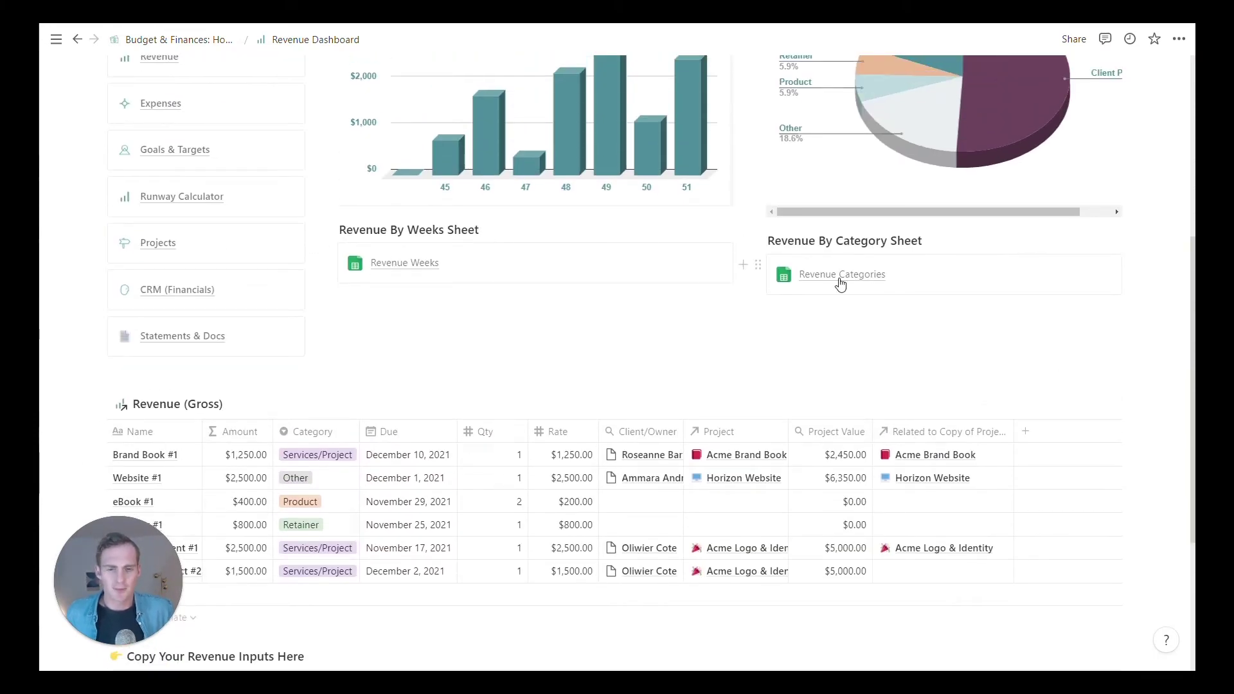
{"action": "scroll", "coordinate": [412, 263], "scroll_direction": "down", "scroll_amount": 2}
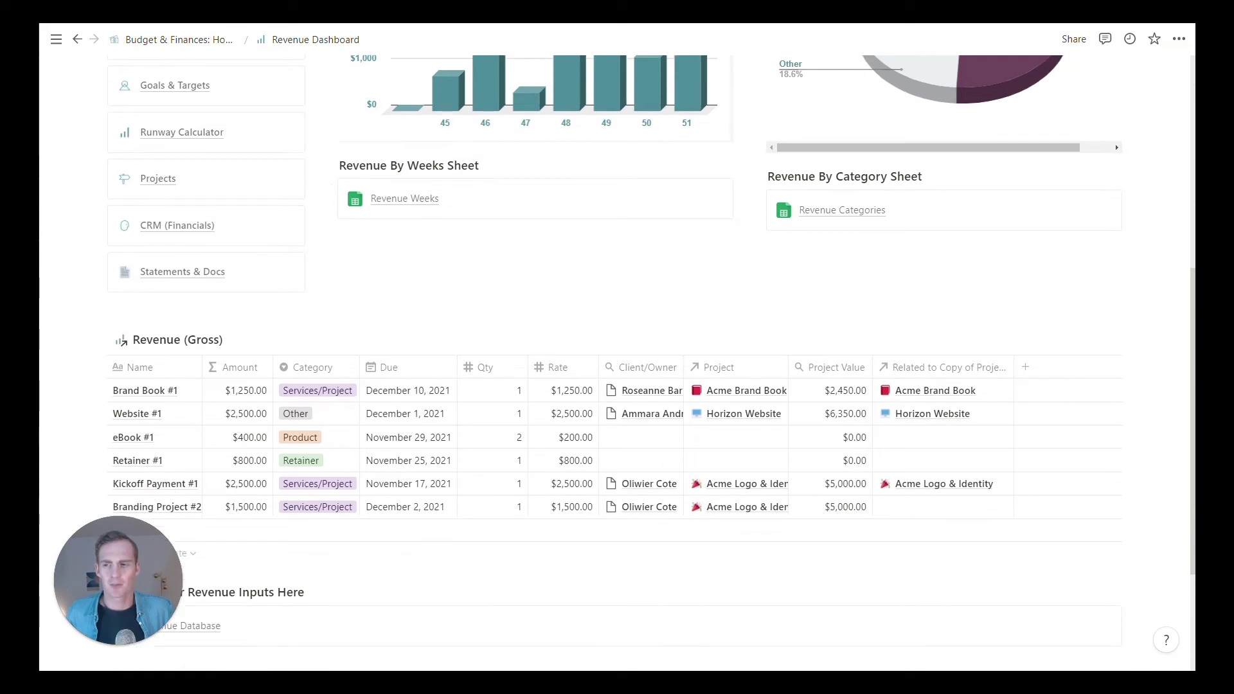
- Open the Expenses Dashboard and examine the Expenses table's entries and the linked Expenses Database sheet
{"action": "scroll", "coordinate": [533, 289], "scroll_direction": "up", "scroll_amount": 5}
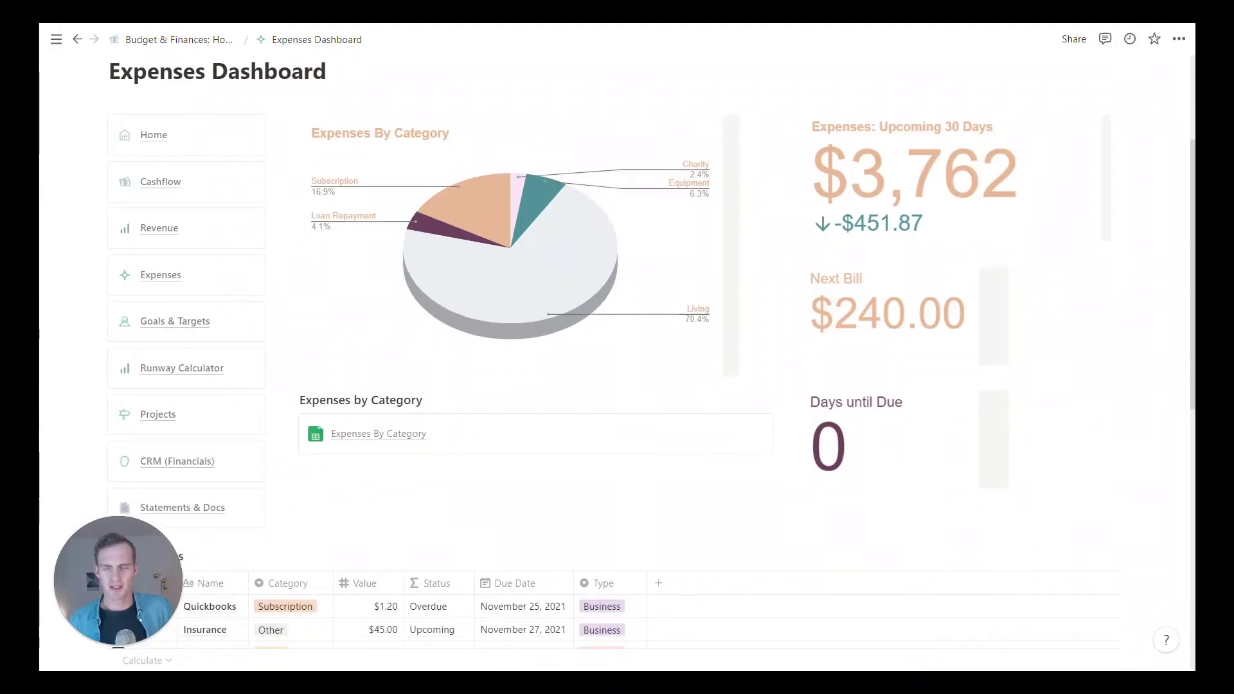
{"action": "scroll", "coordinate": [193, 448], "scroll_direction": "down", "scroll_amount": 5}
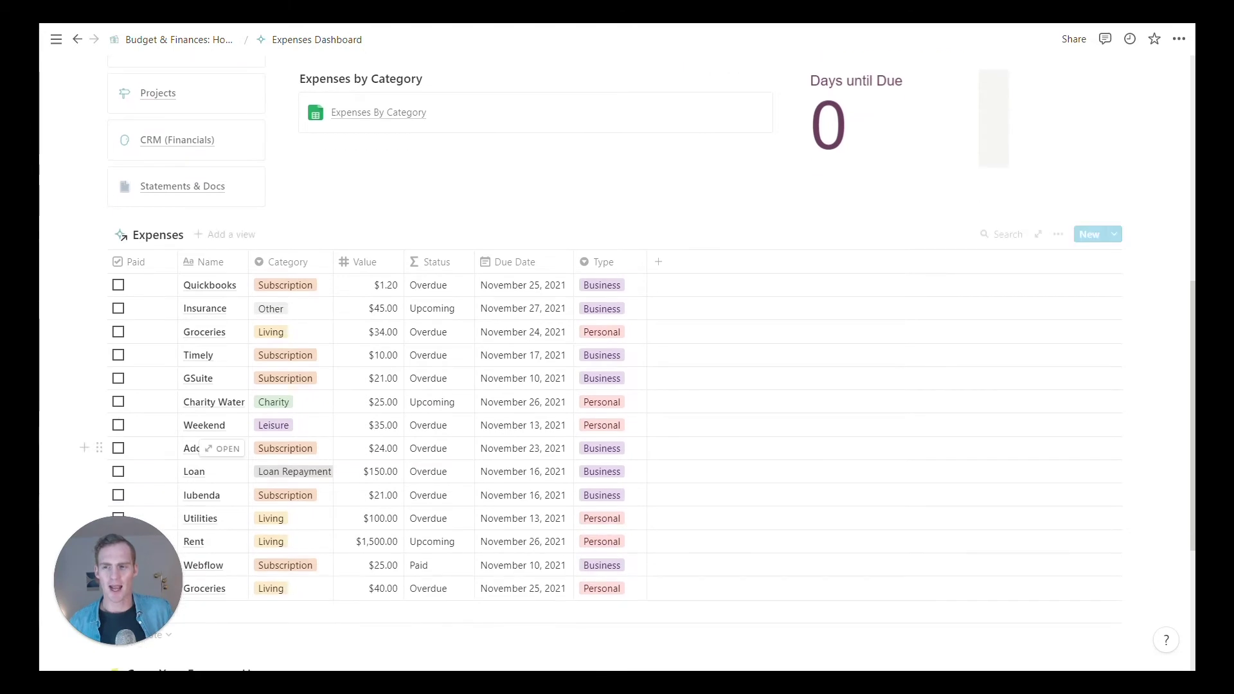
{"action": "scroll", "coordinate": [270, 306], "scroll_direction": "down", "scroll_amount": 1}
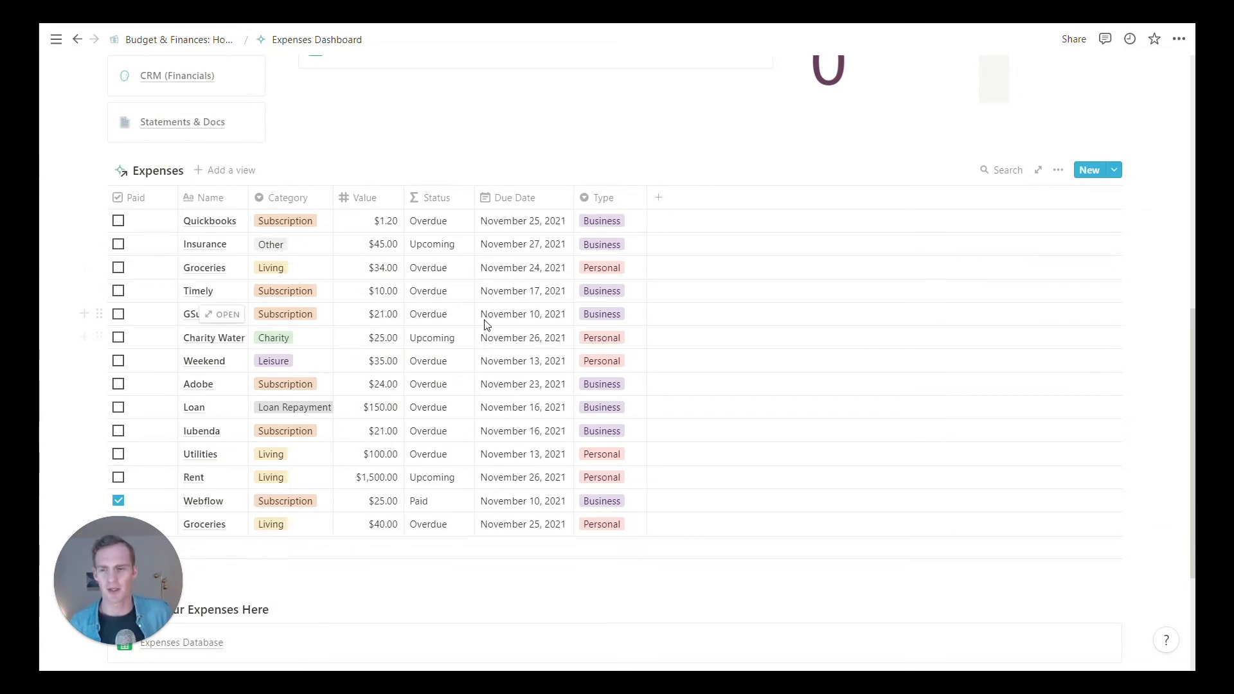
{"action": "scroll", "coordinate": [460, 339], "scroll_direction": "down", "scroll_amount": 2}
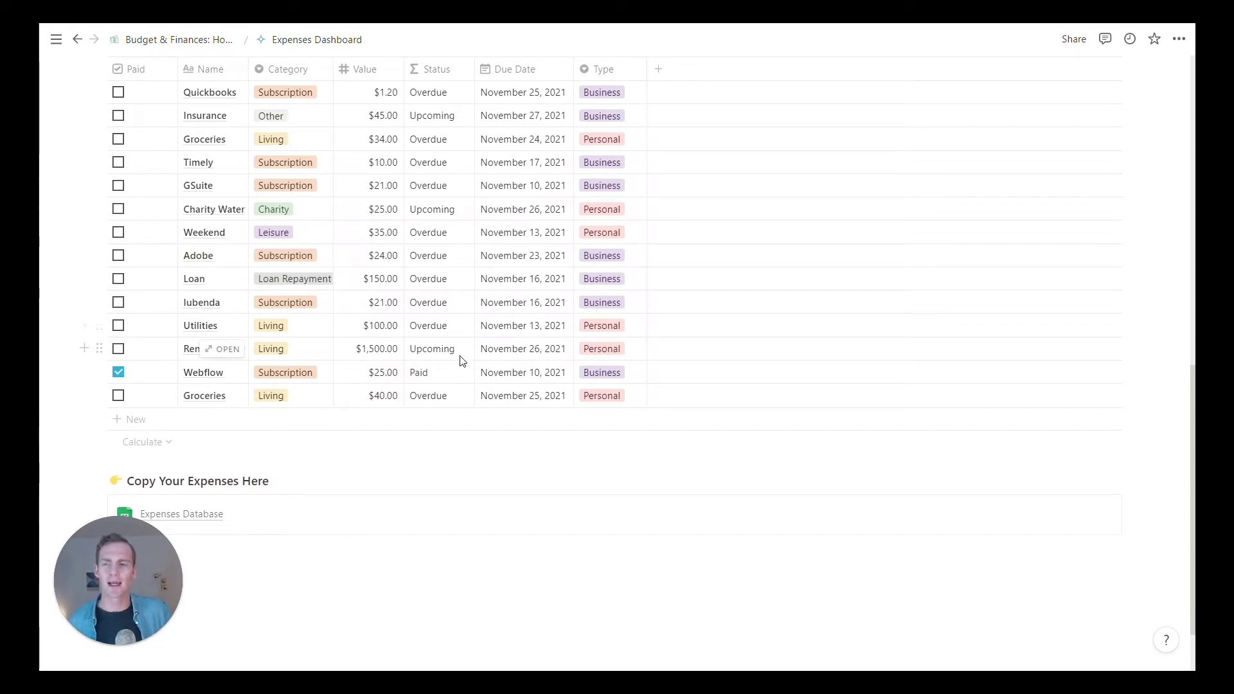
{"action": "scroll", "coordinate": [474, 340], "scroll_direction": "up", "scroll_amount": 1}
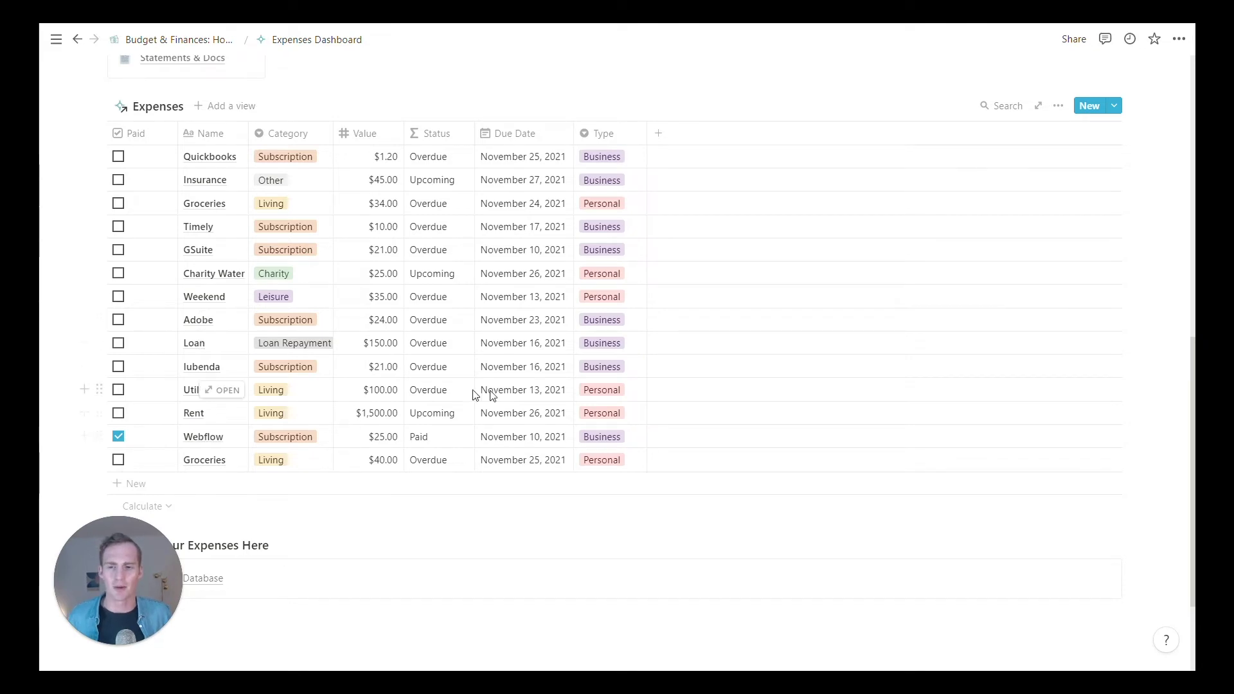
{"action": "scroll", "coordinate": [585, 358], "scroll_direction": "up", "scroll_amount": 2}
- Inspect the slices of the Expenses By Category chart, the upcoming 30 days and next bill figures, and compare them with the Expenses table
{"action": "scroll", "coordinate": [585, 358], "scroll_direction": "up", "scroll_amount": 5}
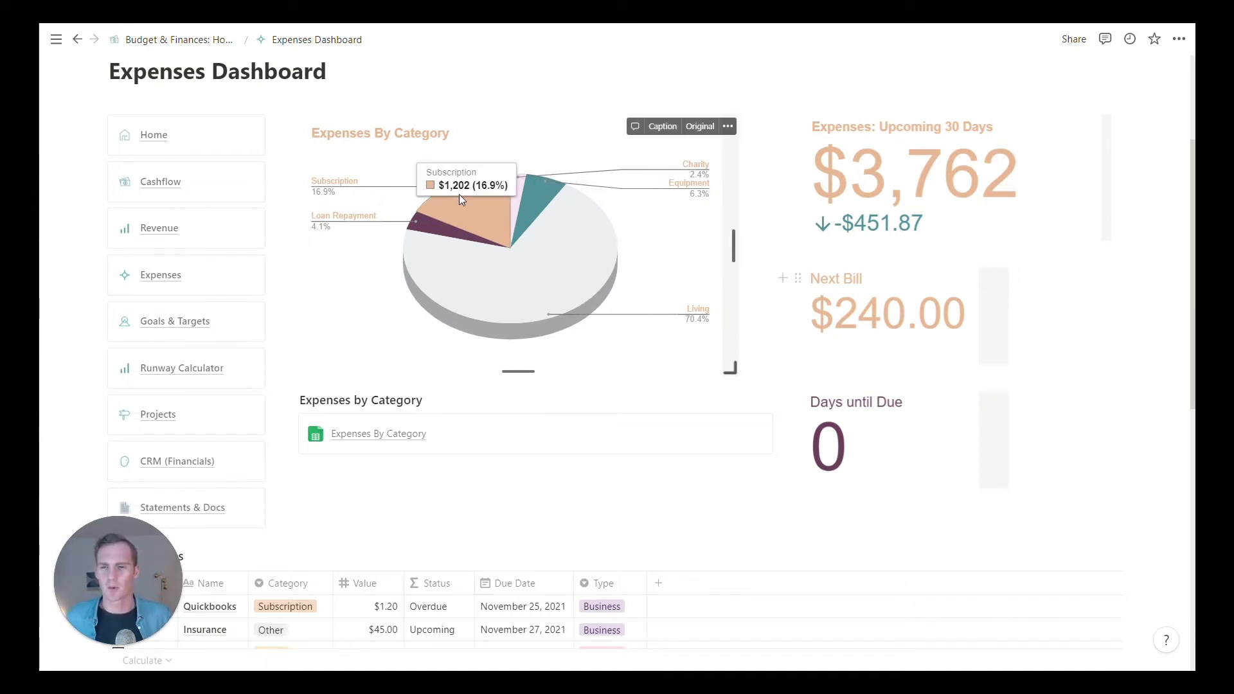
{"action": "mouse_move", "coordinate": [440, 201]}
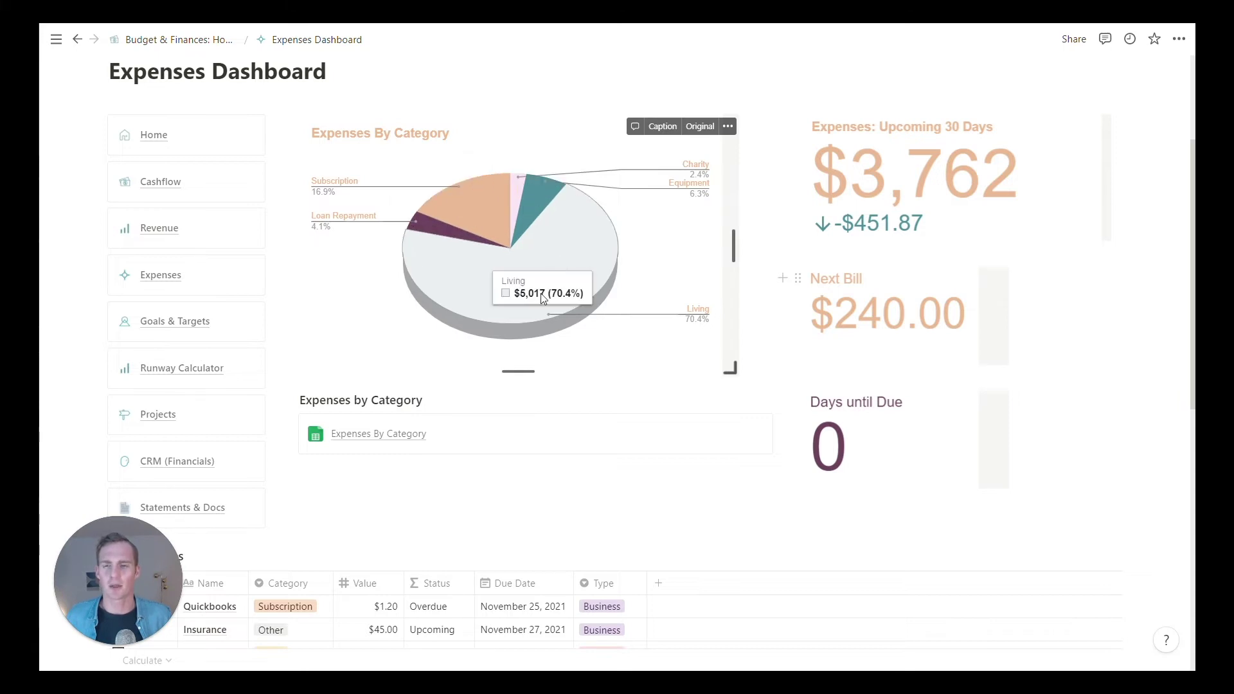
{"action": "mouse_move", "coordinate": [467, 263]}
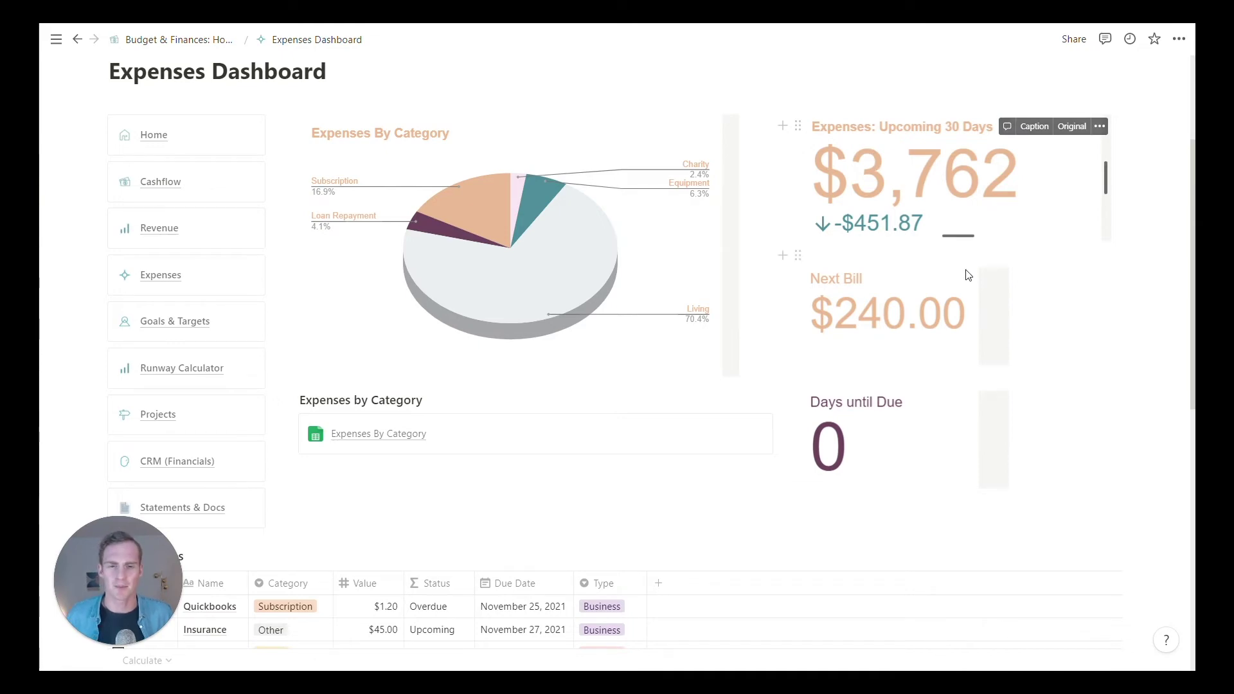
{"action": "scroll", "coordinate": [403, 464], "scroll_direction": "down", "scroll_amount": 4}
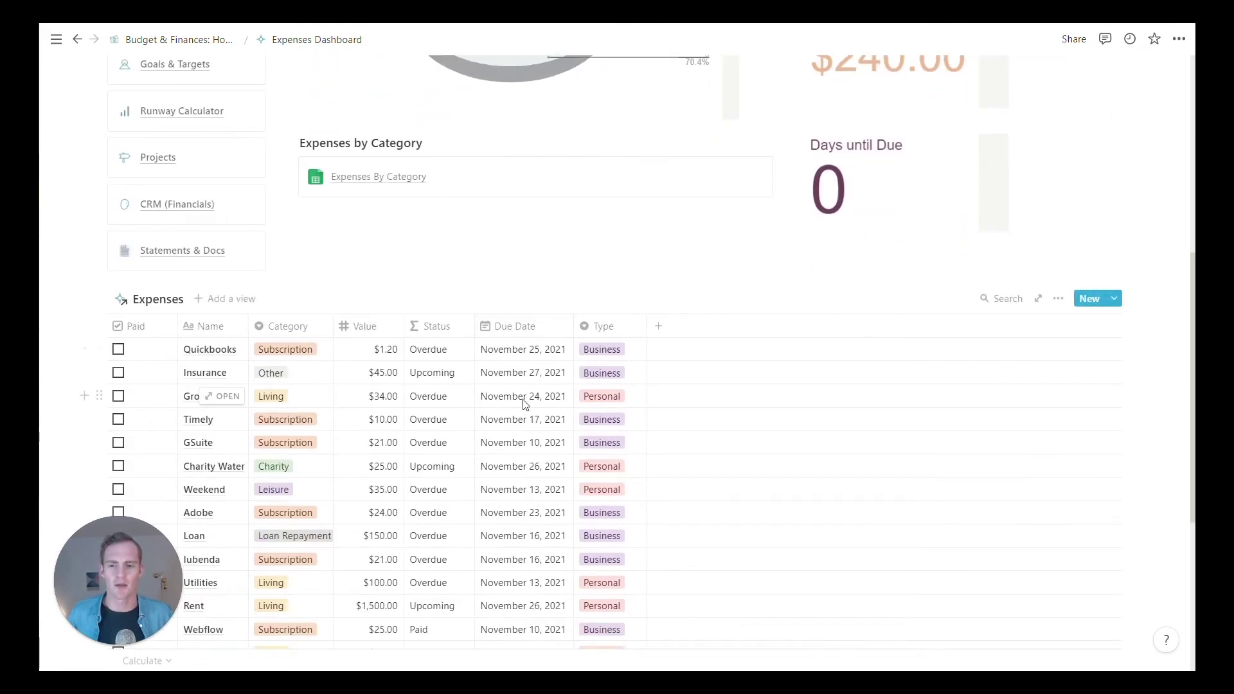
{"action": "scroll", "coordinate": [522, 409], "scroll_direction": "up", "scroll_amount": 4}
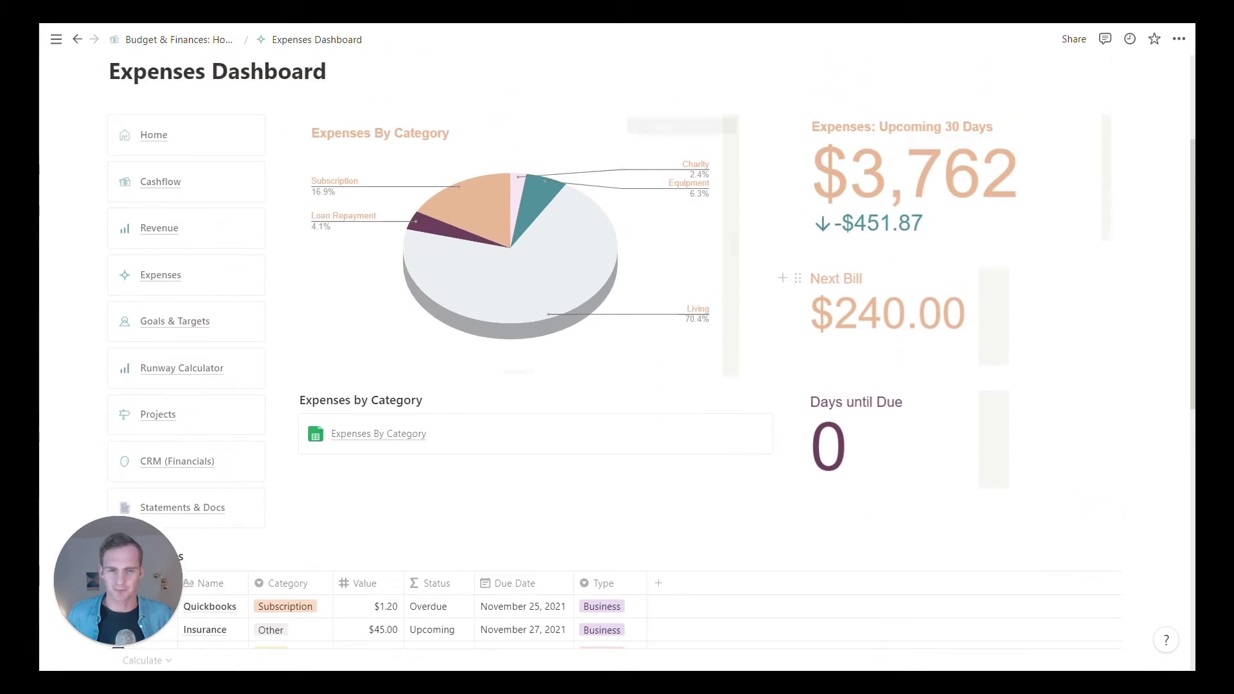
{"action": "scroll", "coordinate": [977, 201], "scroll_direction": "up", "scroll_amount": 1}
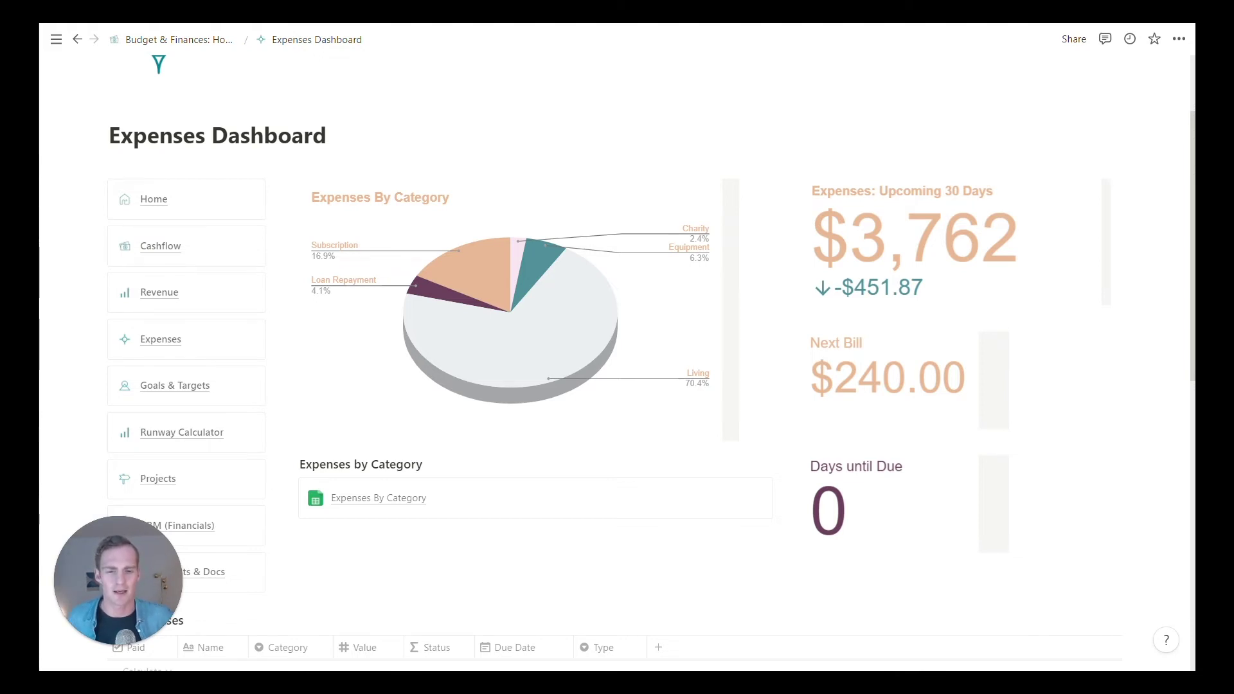
{"action": "scroll", "coordinate": [951, 411], "scroll_direction": "down", "scroll_amount": 5}
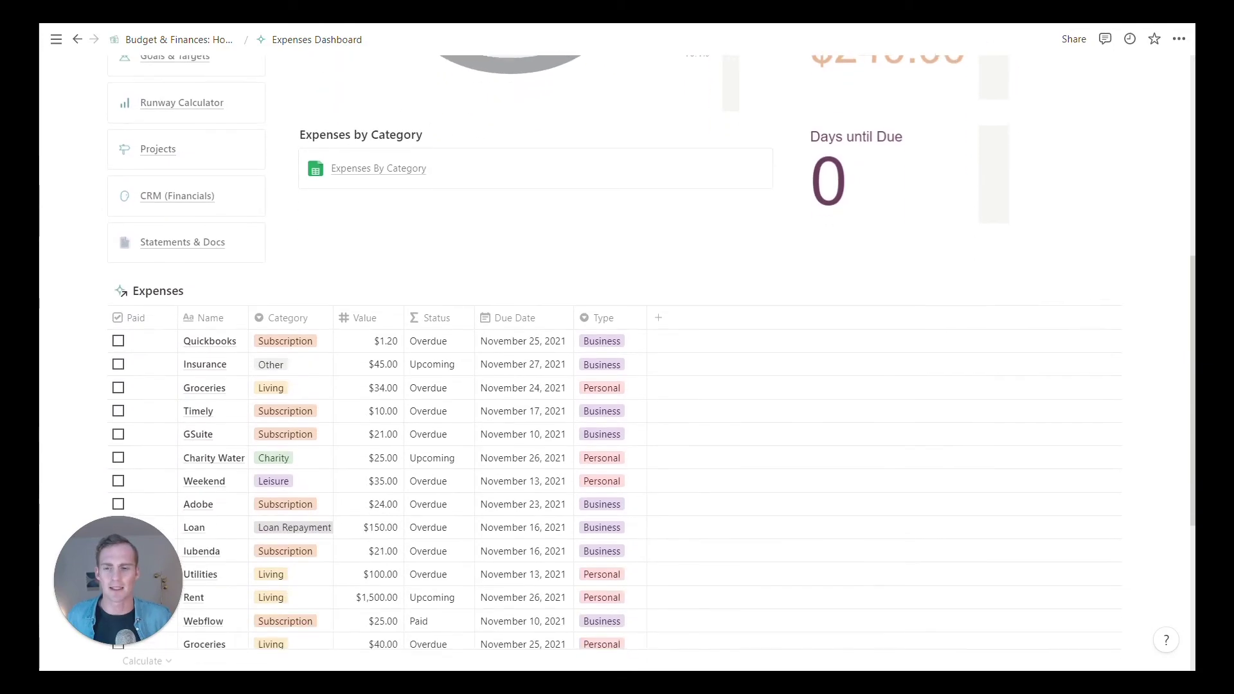
{"action": "scroll", "coordinate": [1054, 267], "scroll_direction": "up", "scroll_amount": 4}
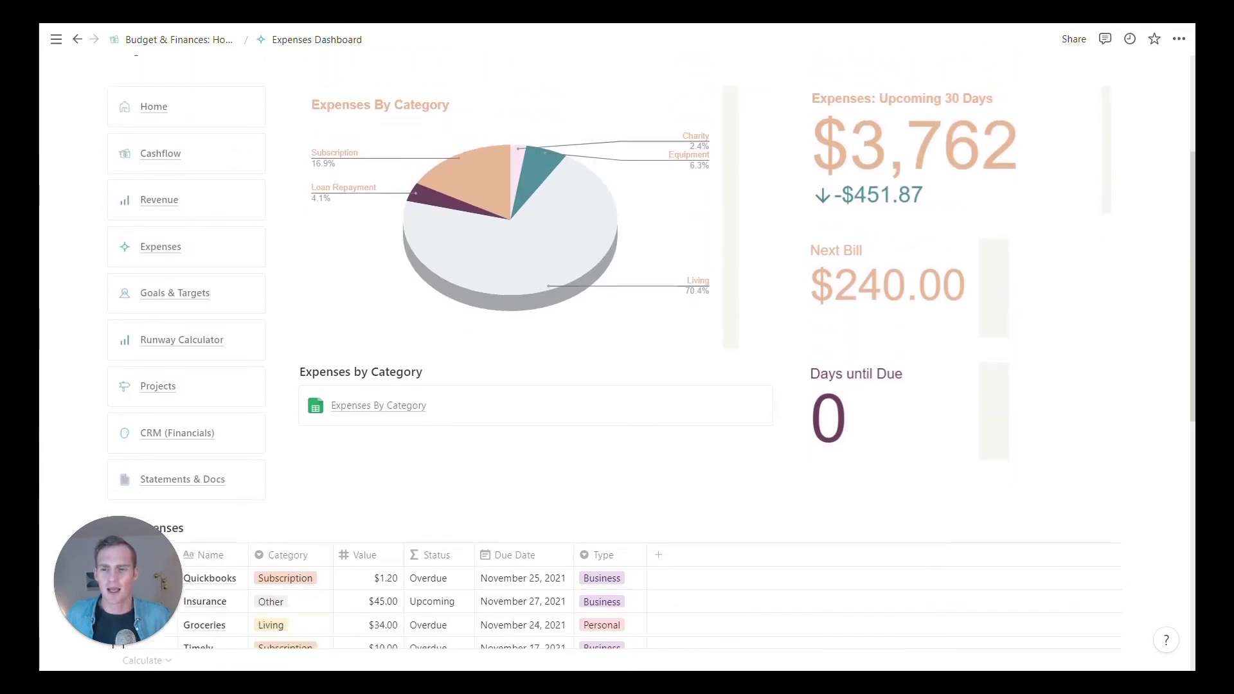
- Review the full Expenses table with its paid and due states, and the Expenses Database sheet link below it
{"action": "scroll", "coordinate": [408, 386], "scroll_direction": "down", "scroll_amount": 4}
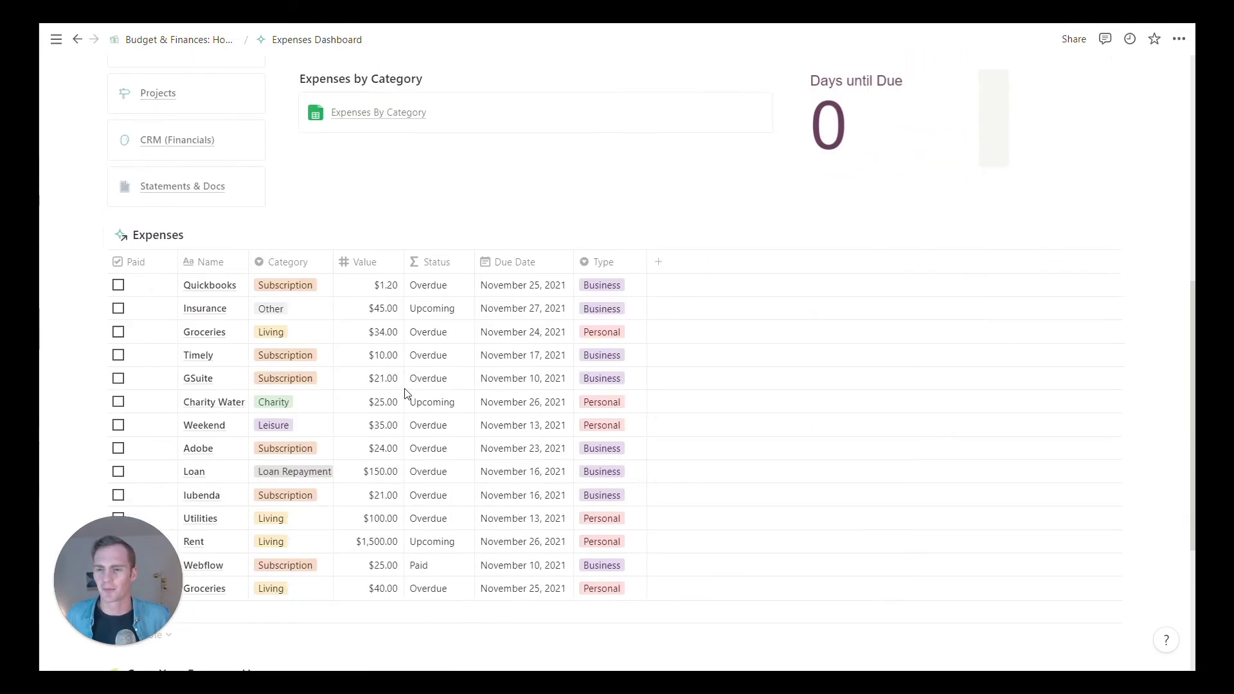
{"action": "scroll", "coordinate": [406, 379], "scroll_direction": "down", "scroll_amount": 2}
{"action": "scroll", "coordinate": [407, 364], "scroll_direction": "up", "scroll_amount": 5}
{"action": "scroll", "coordinate": [353, 371], "scroll_direction": "down", "scroll_amount": 7}
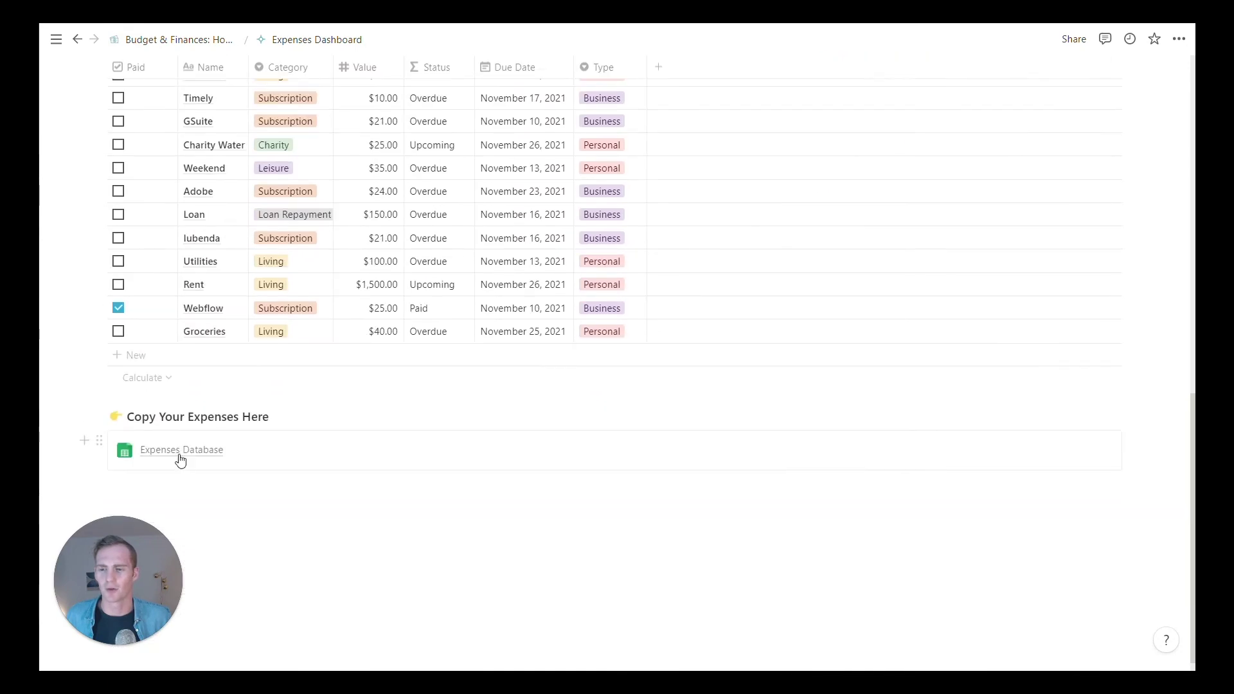
{"action": "scroll", "coordinate": [441, 358], "scroll_direction": "up", "scroll_amount": 10}
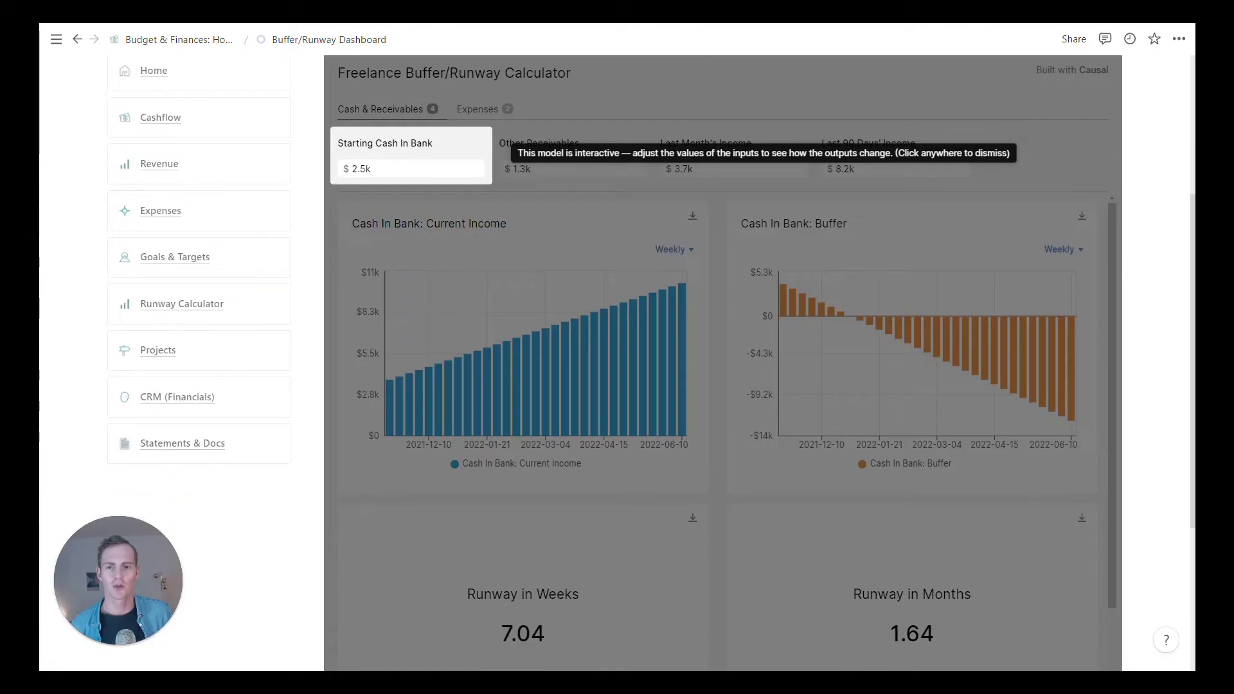
- Dismiss the Freelance Buffer/Runway Calculator's interactive hint and set Starting Cash In Bank to 3000
{"action": "left_click", "coordinate": [692, 285]}
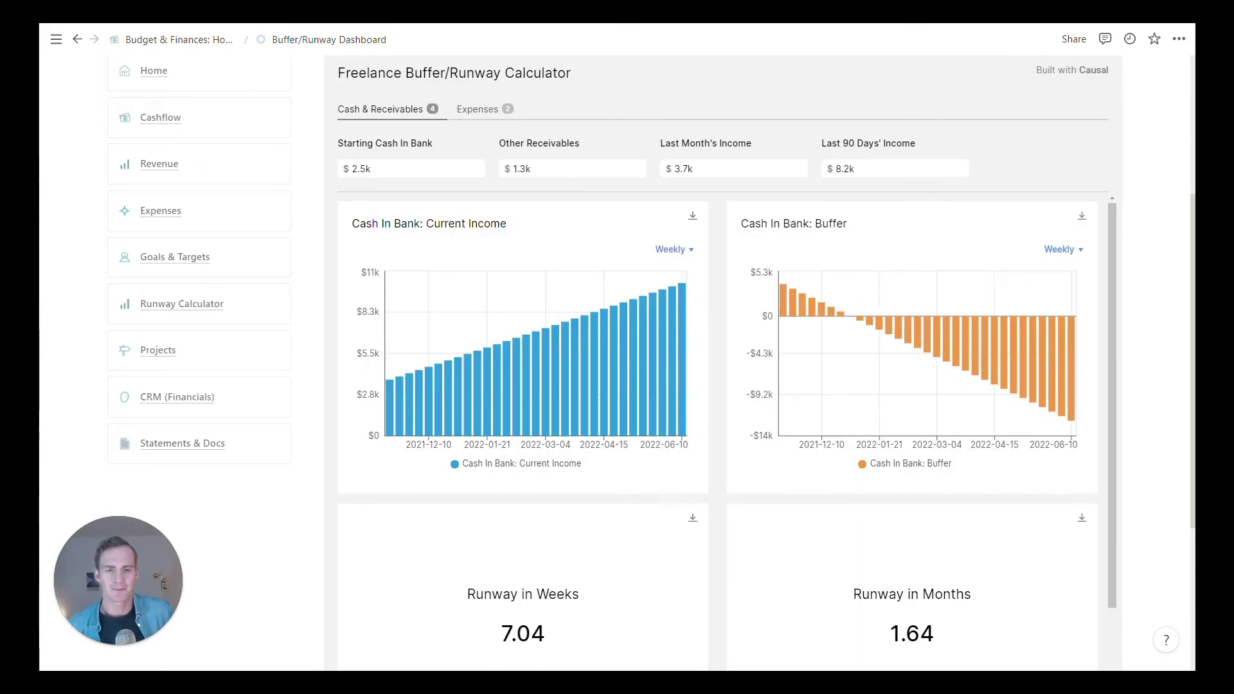
{"action": "scroll", "coordinate": [617, 353], "scroll_direction": "up", "scroll_amount": 1}
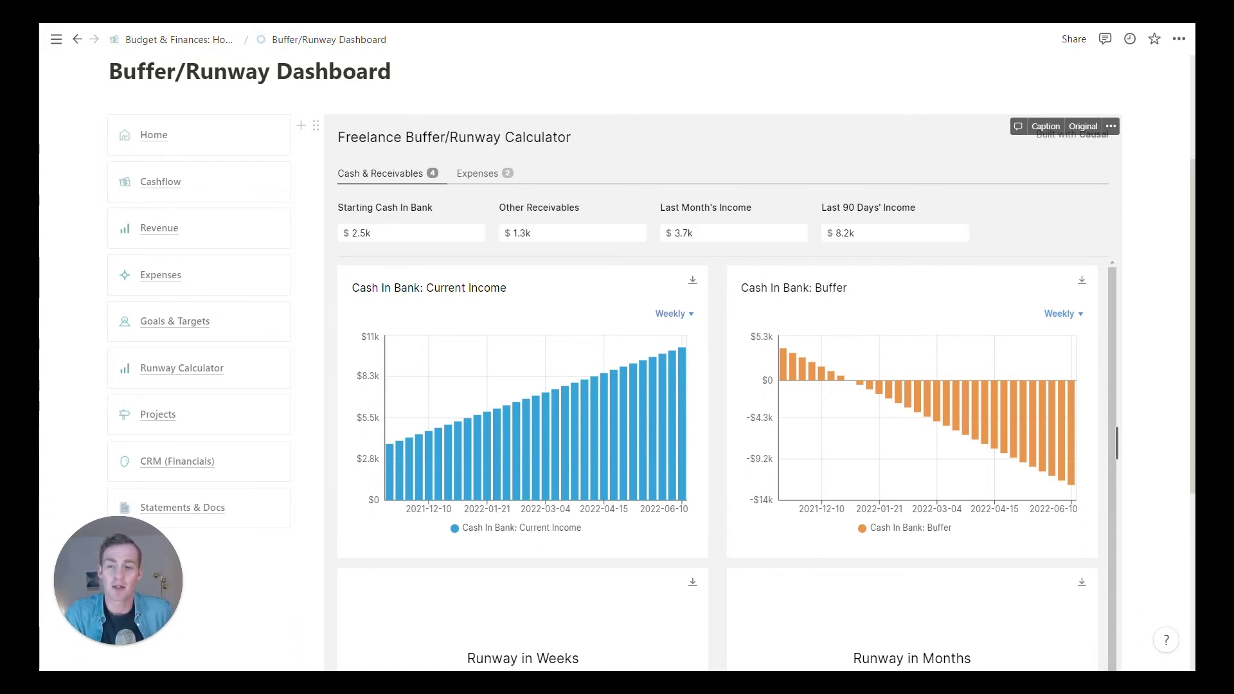
{"action": "left_click", "coordinate": [361, 233]}
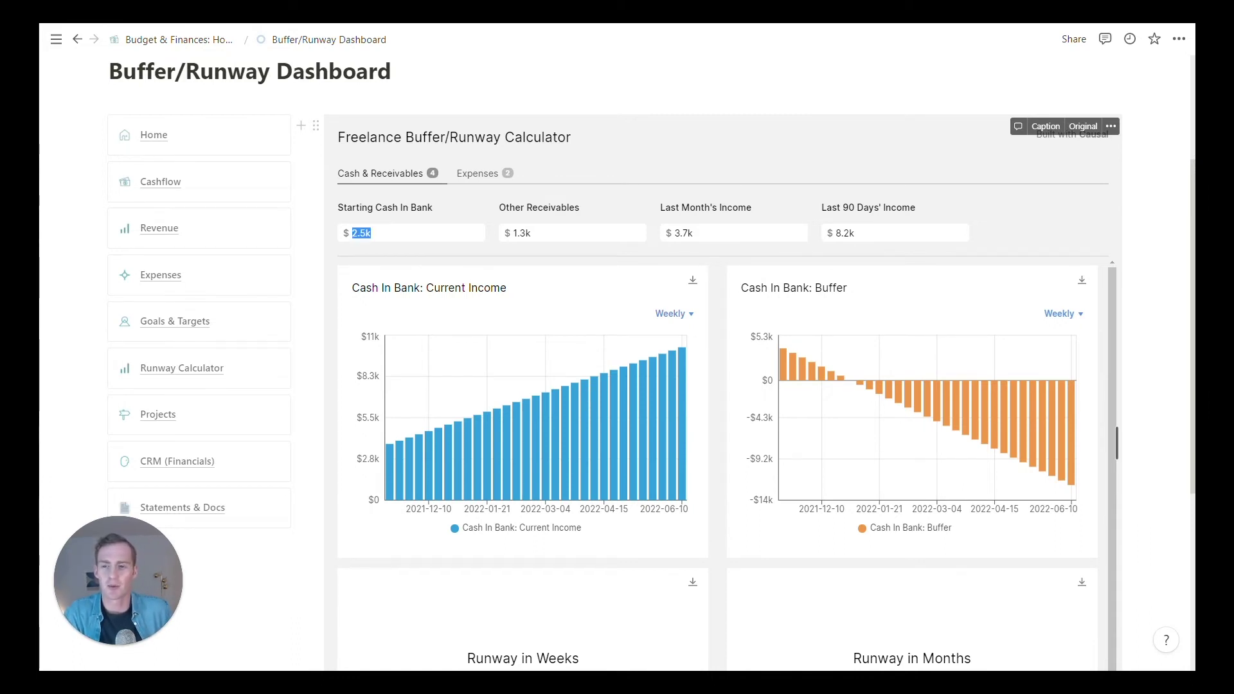
{"action": "type", "text": "3000"}
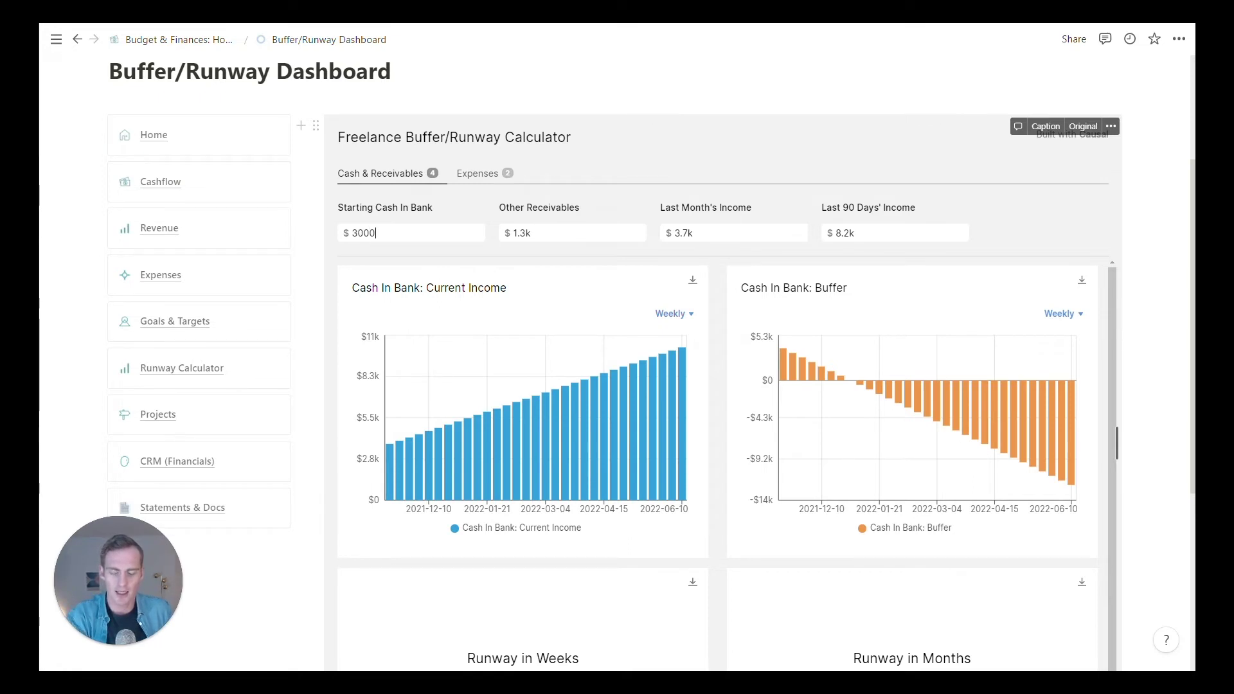
{"action": "key", "text": "Return"}
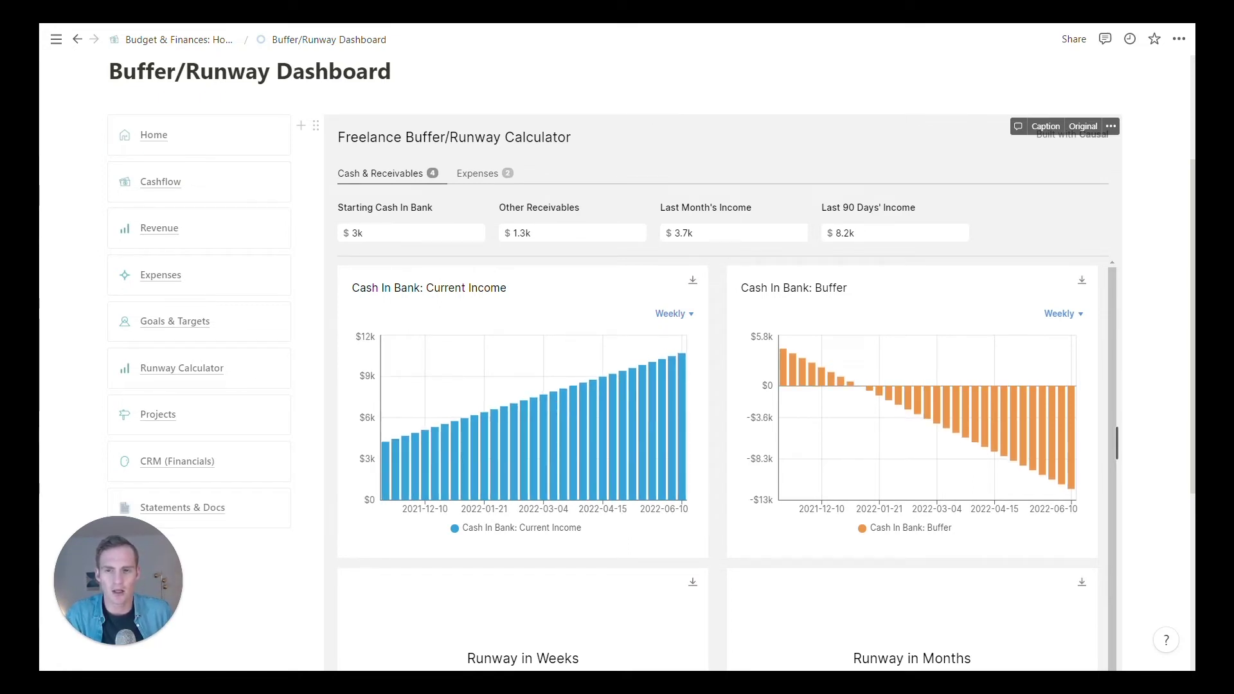
- Set Other Receivables to 1.4k and check the forecast in the Cash In Bank: Current Income chart
{"action": "left_click", "coordinate": [522, 233]}
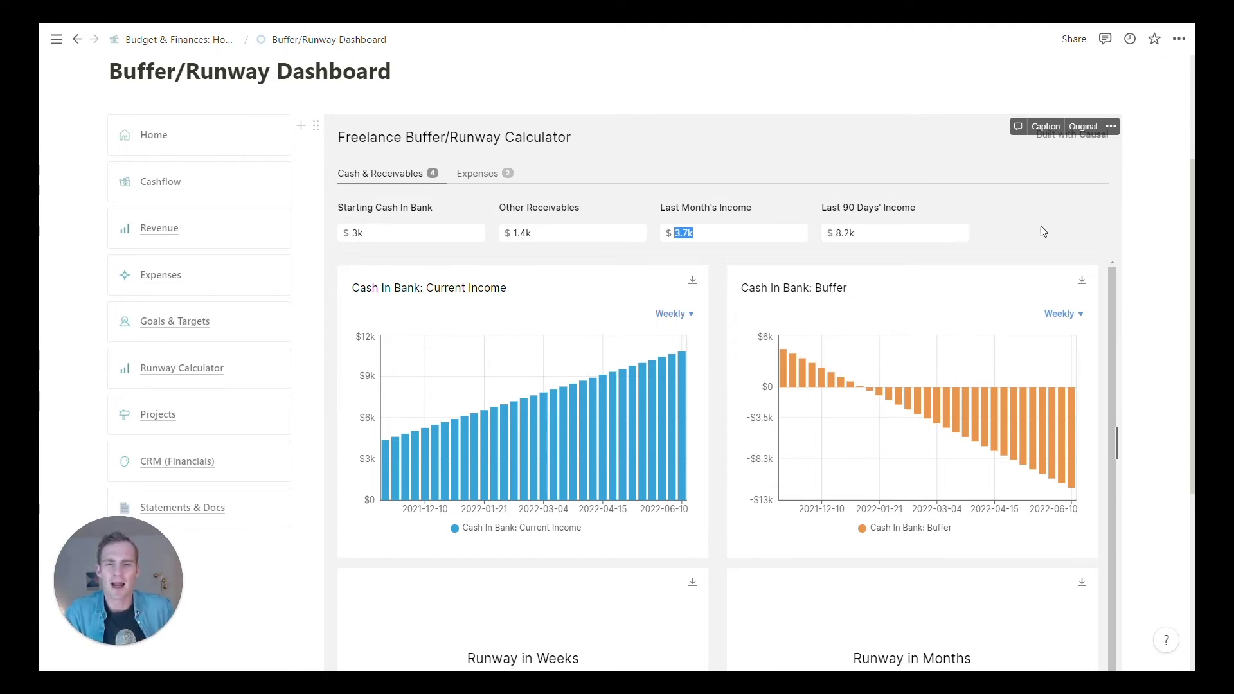
{"action": "scroll", "coordinate": [1057, 208], "scroll_direction": "down", "scroll_amount": 1}
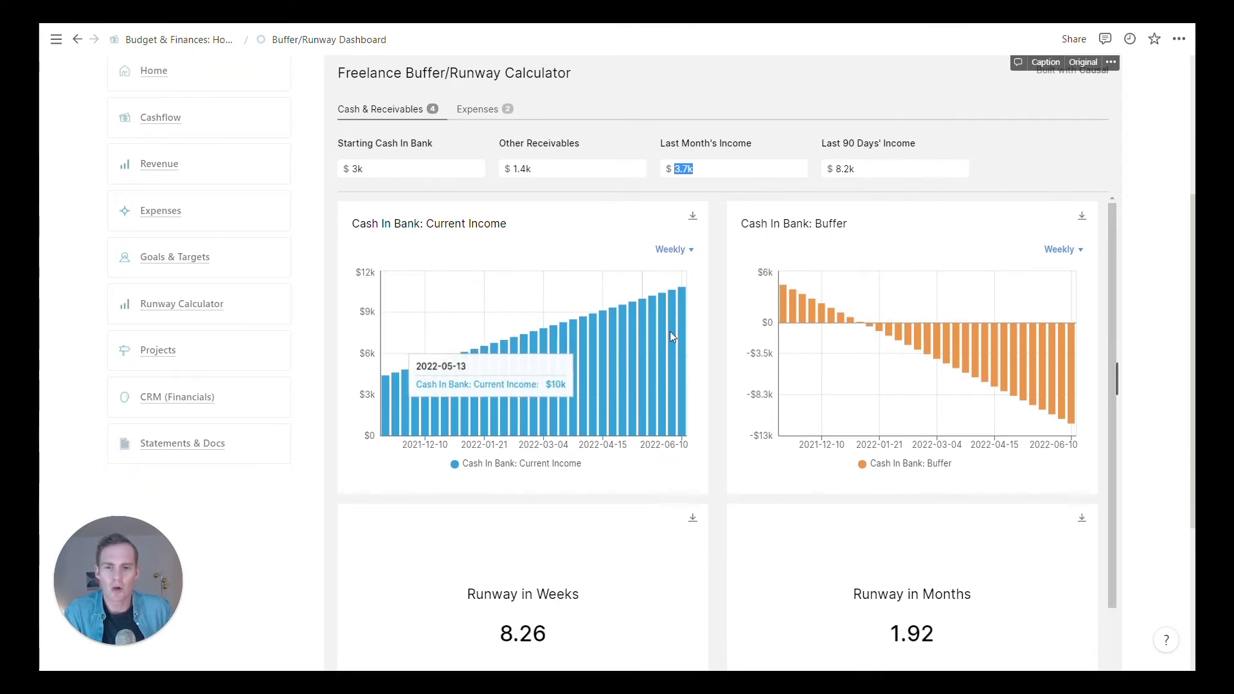
{"action": "scroll", "coordinate": [591, 381], "scroll_direction": "up", "scroll_amount": 1}
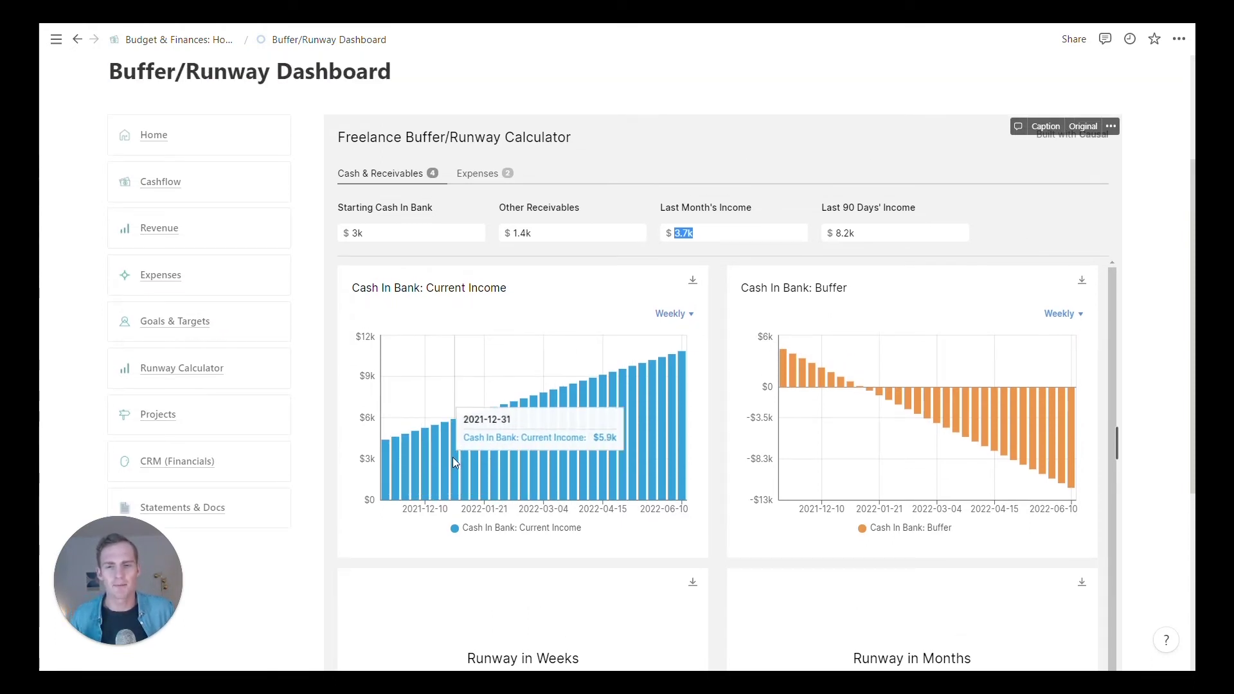
- Examine the calculator's expense inputs, the Cash In Bank: Buffer chart and the Runway in Weeks and Runway in Months figures
{"action": "left_click", "coordinate": [481, 176]}
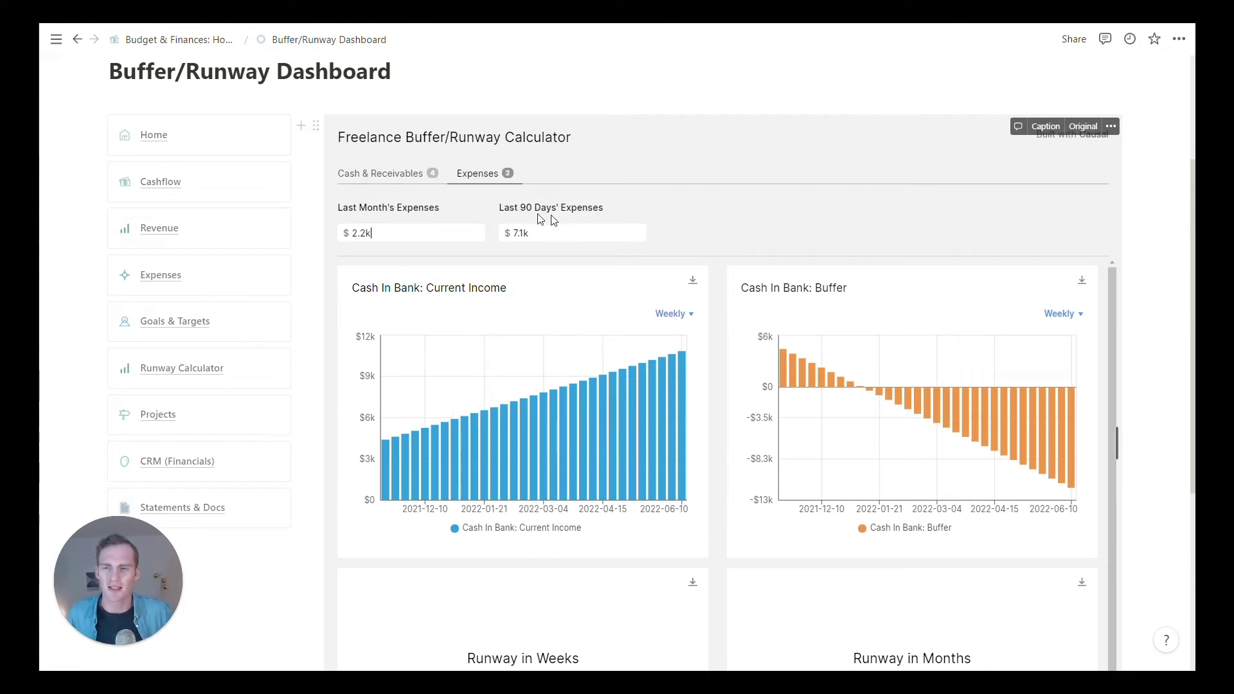
{"action": "left_click", "coordinate": [394, 180]}
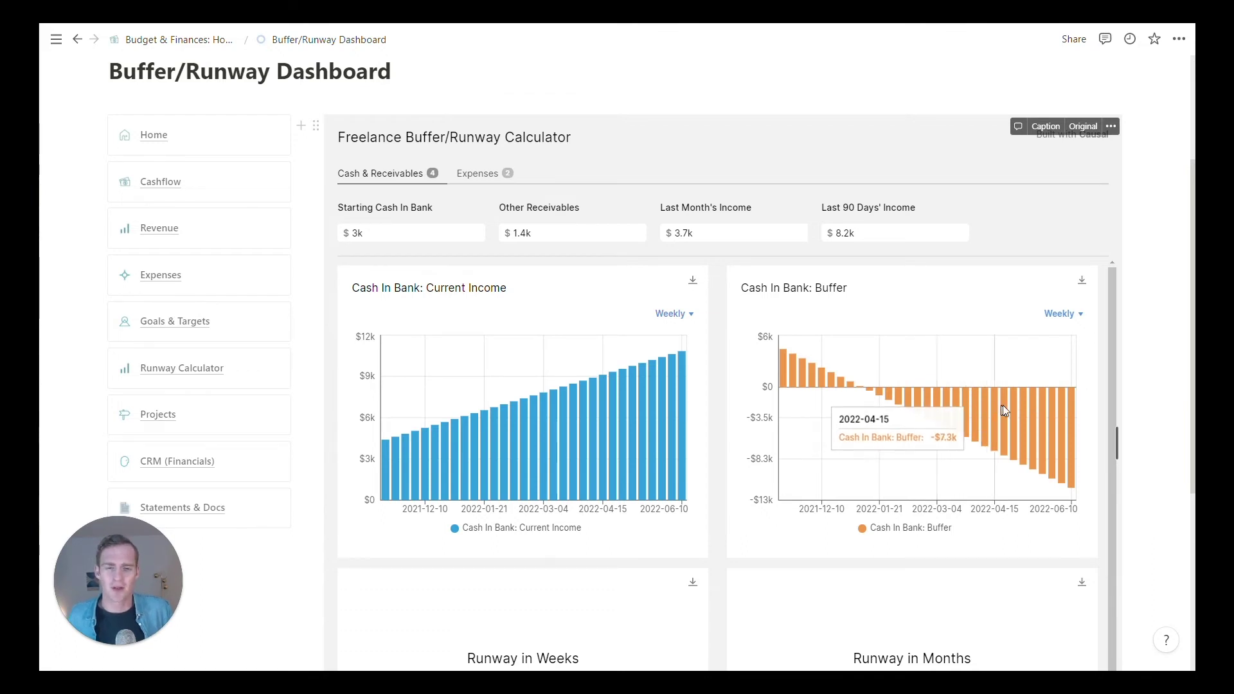
{"action": "scroll", "coordinate": [1069, 418], "scroll_direction": "down", "scroll_amount": 1}
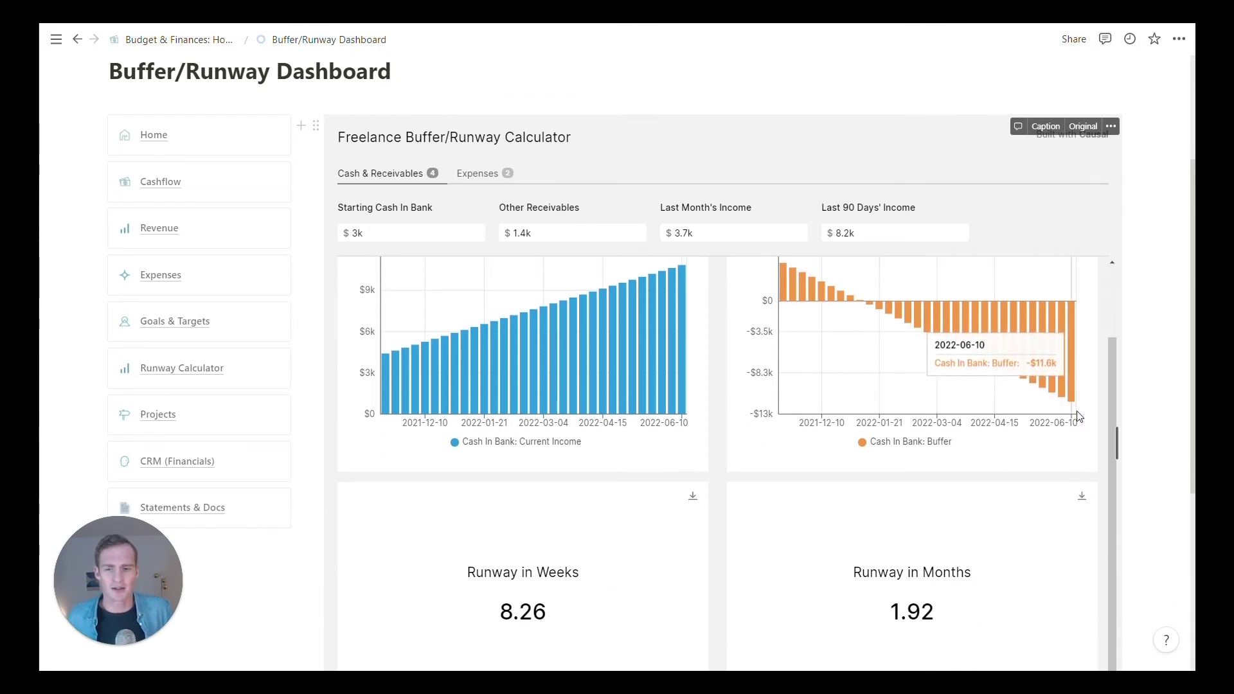
{"action": "scroll", "coordinate": [1073, 417], "scroll_direction": "up", "scroll_amount": 1}
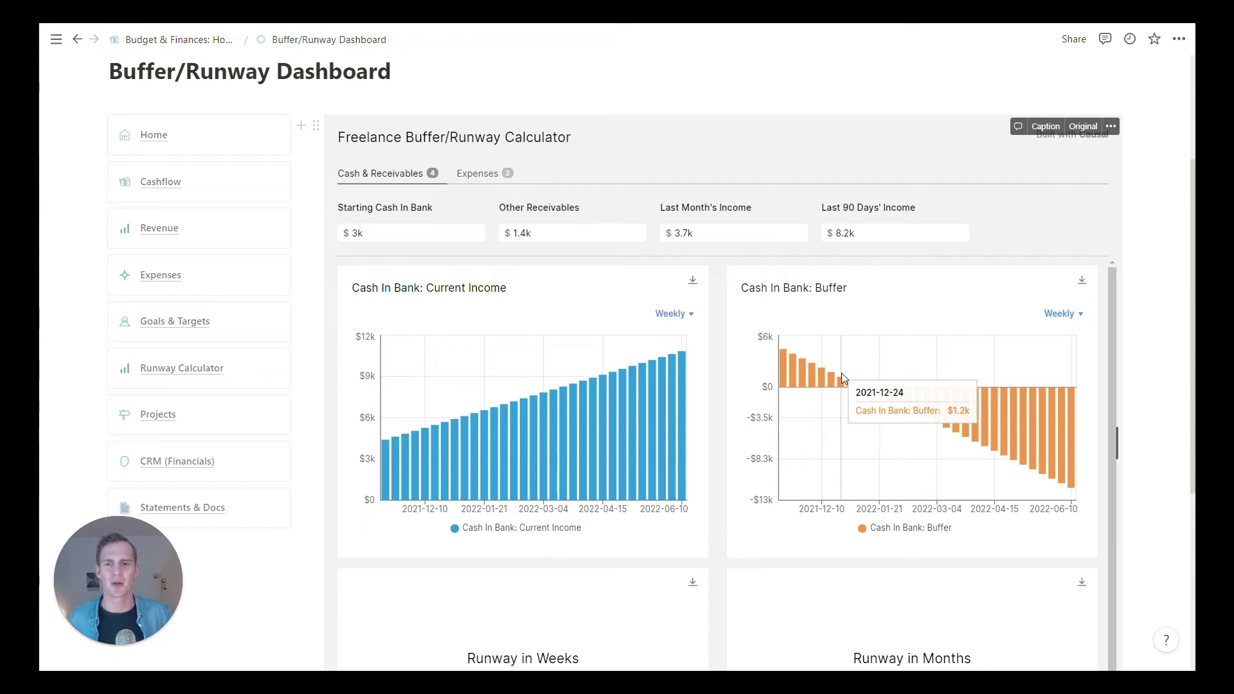
{"action": "scroll", "coordinate": [964, 386], "scroll_direction": "down", "scroll_amount": 2}
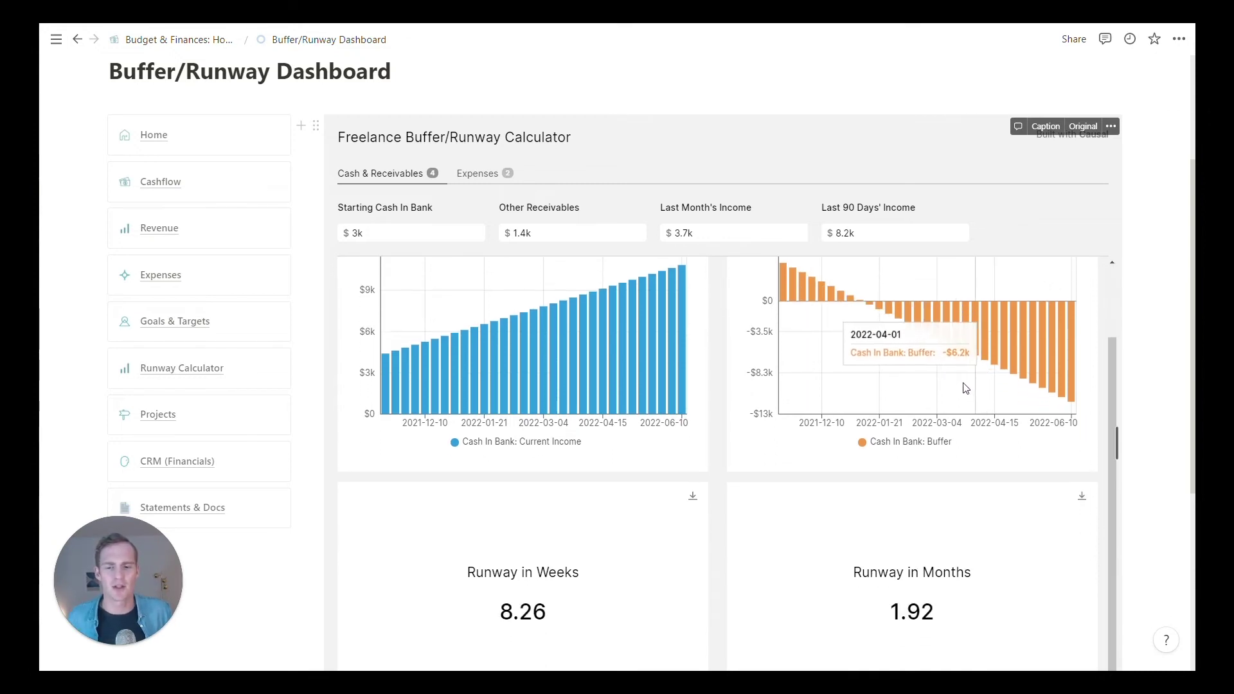
{"action": "scroll", "coordinate": [743, 407], "scroll_direction": "down", "scroll_amount": 3}
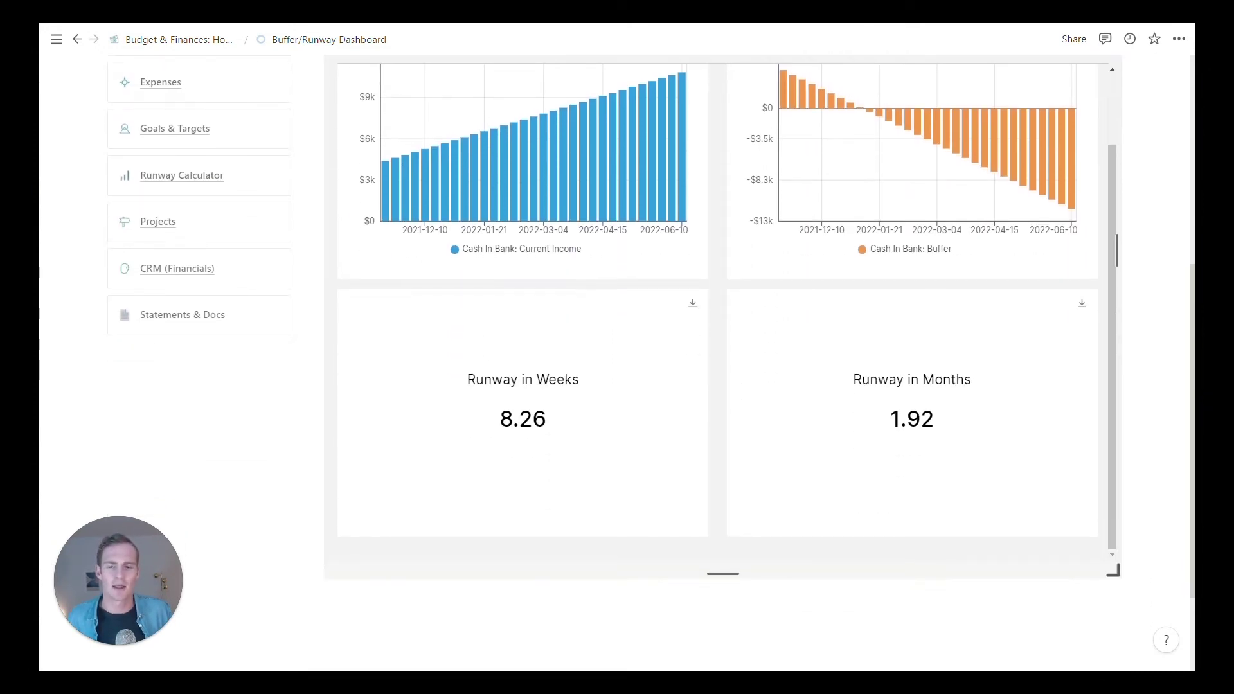
{"action": "left_click_drag", "start_coordinate": [549, 424], "coordinate": [500, 428]}
{"action": "left_click", "coordinate": [953, 426]}
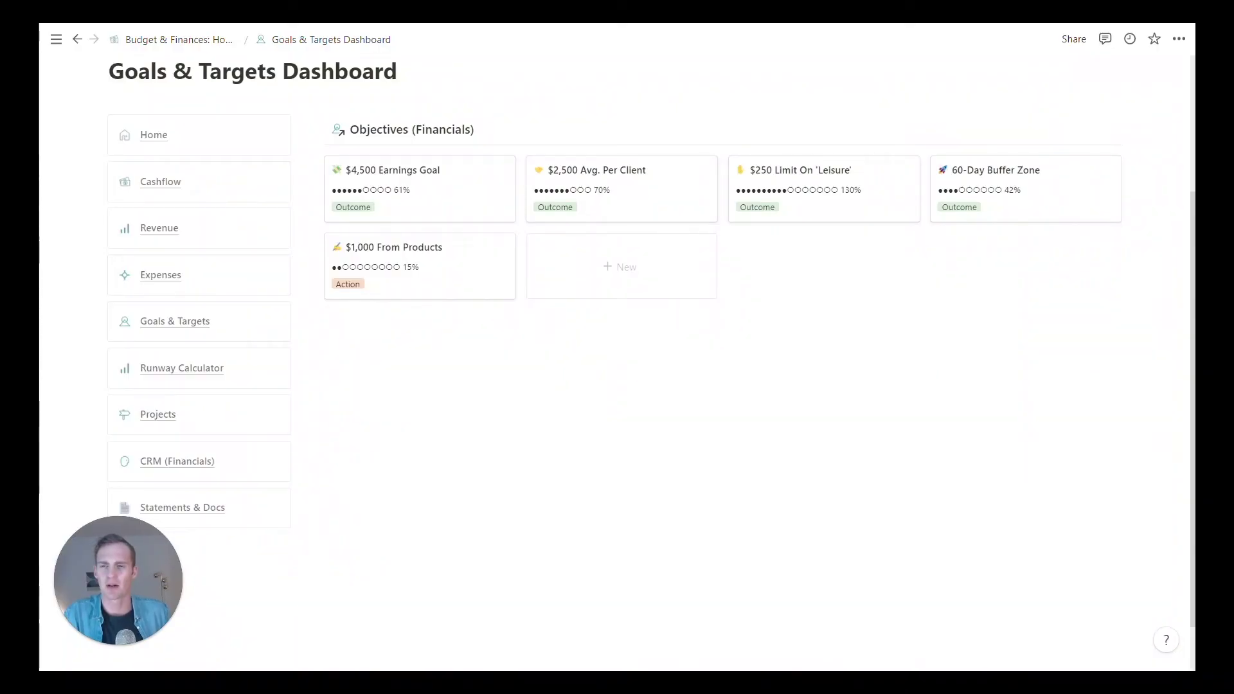
- Open the $4,500 Earnings Goal objective, set its Check-In date to December 9, 2021, and close it
{"action": "scroll", "coordinate": [414, 190], "scroll_direction": "up", "scroll_amount": 2}
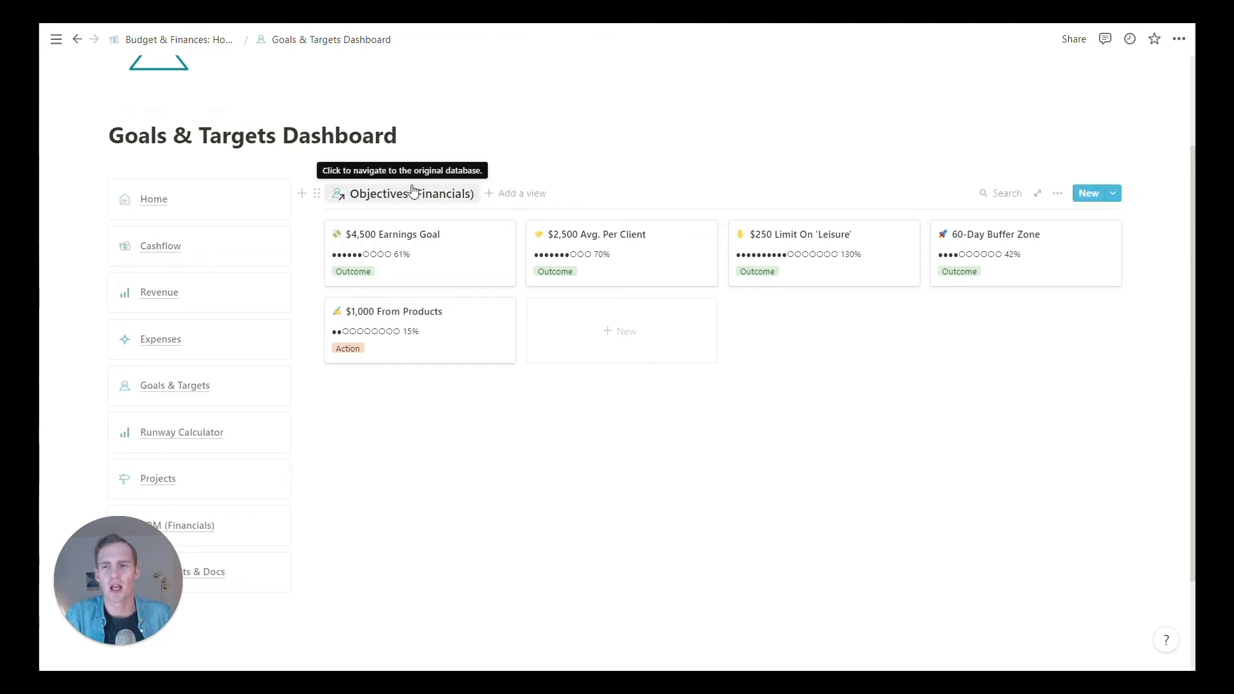
{"action": "left_click", "coordinate": [448, 251]}
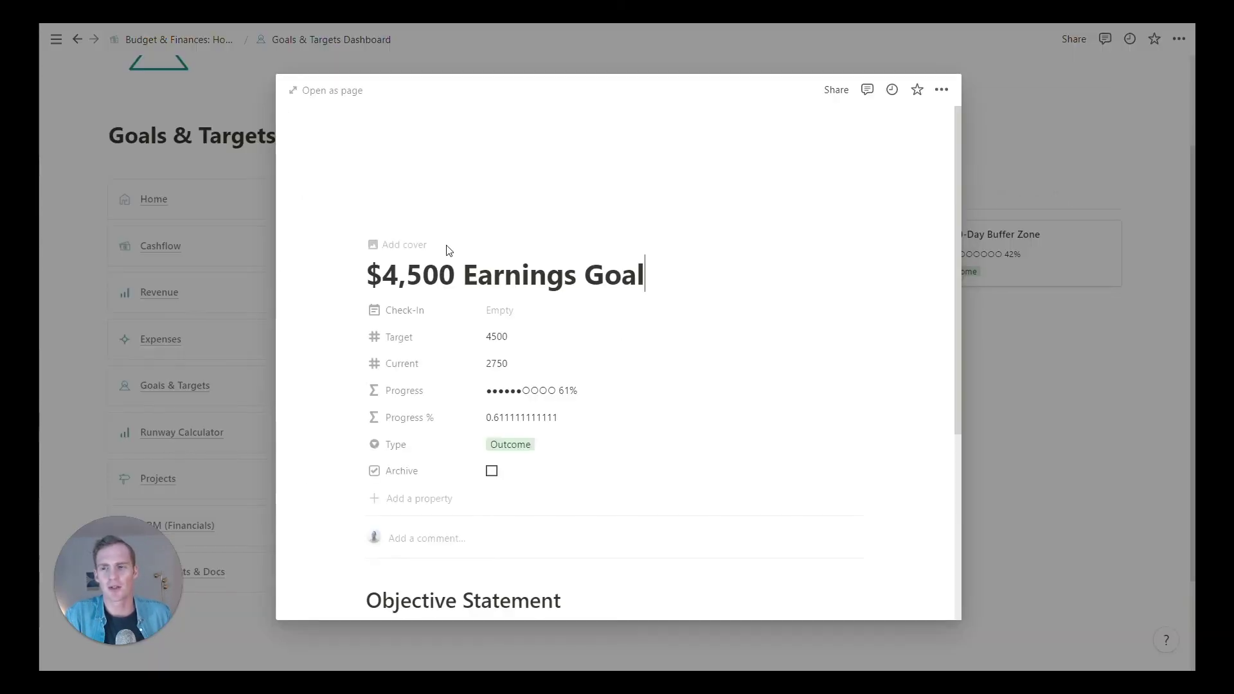
{"action": "left_click", "coordinate": [512, 336]}
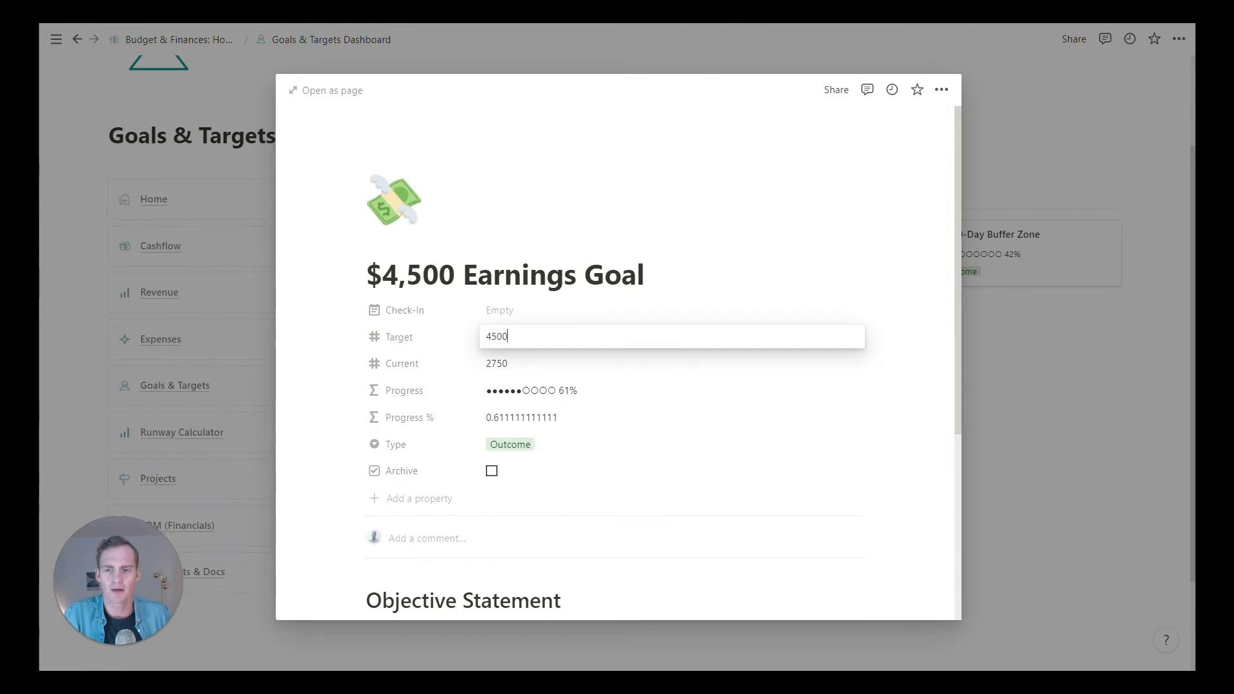
{"action": "left_click", "coordinate": [499, 317]}
{"action": "left_click", "coordinate": [499, 314]}
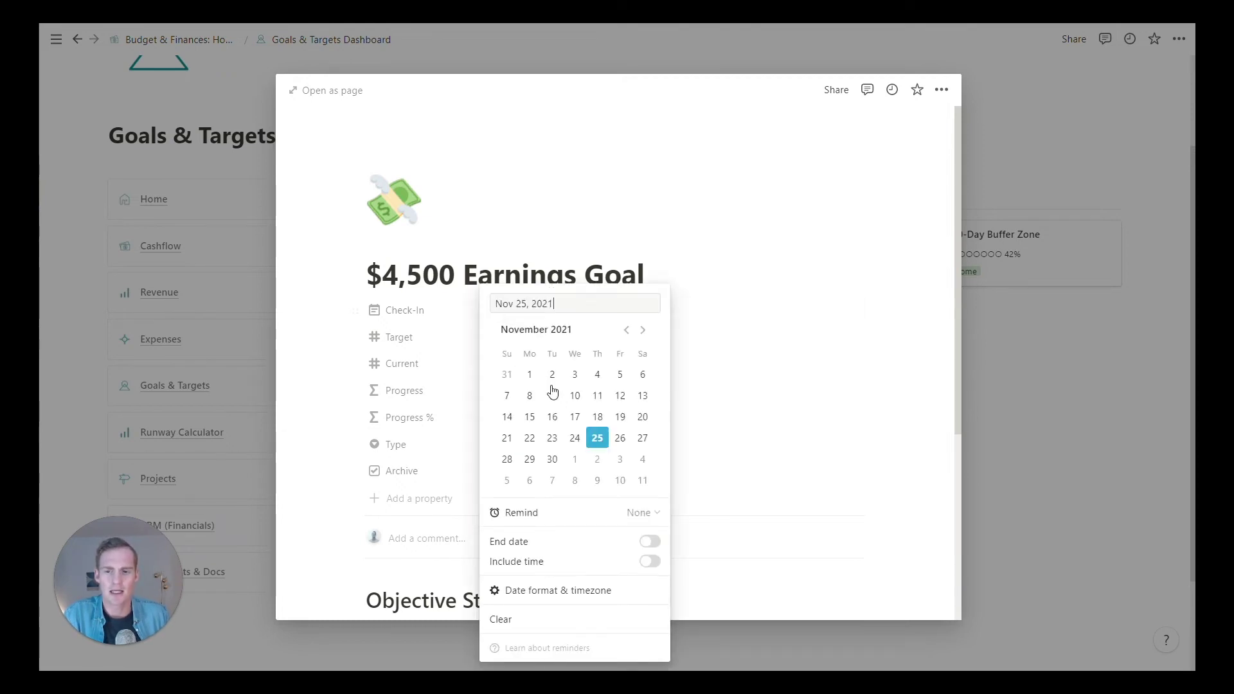
{"action": "left_click", "coordinate": [597, 479]}
{"action": "left_click", "coordinate": [768, 341]}
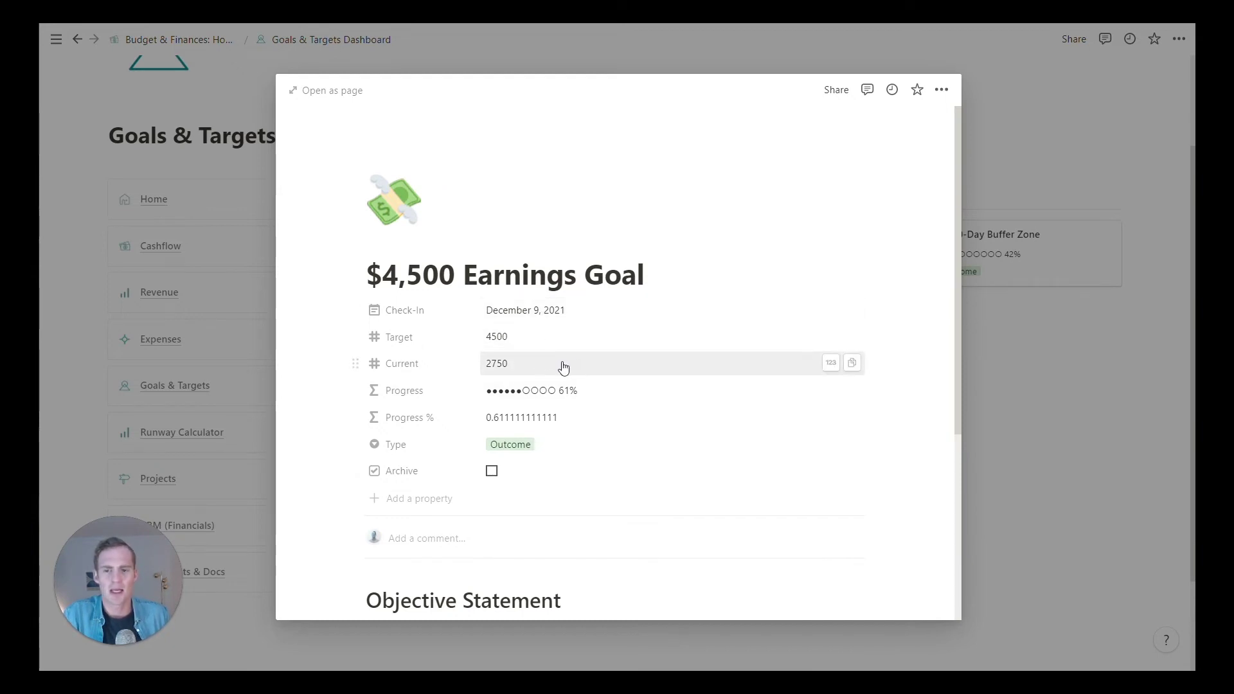
{"action": "left_click", "coordinate": [1078, 390]}
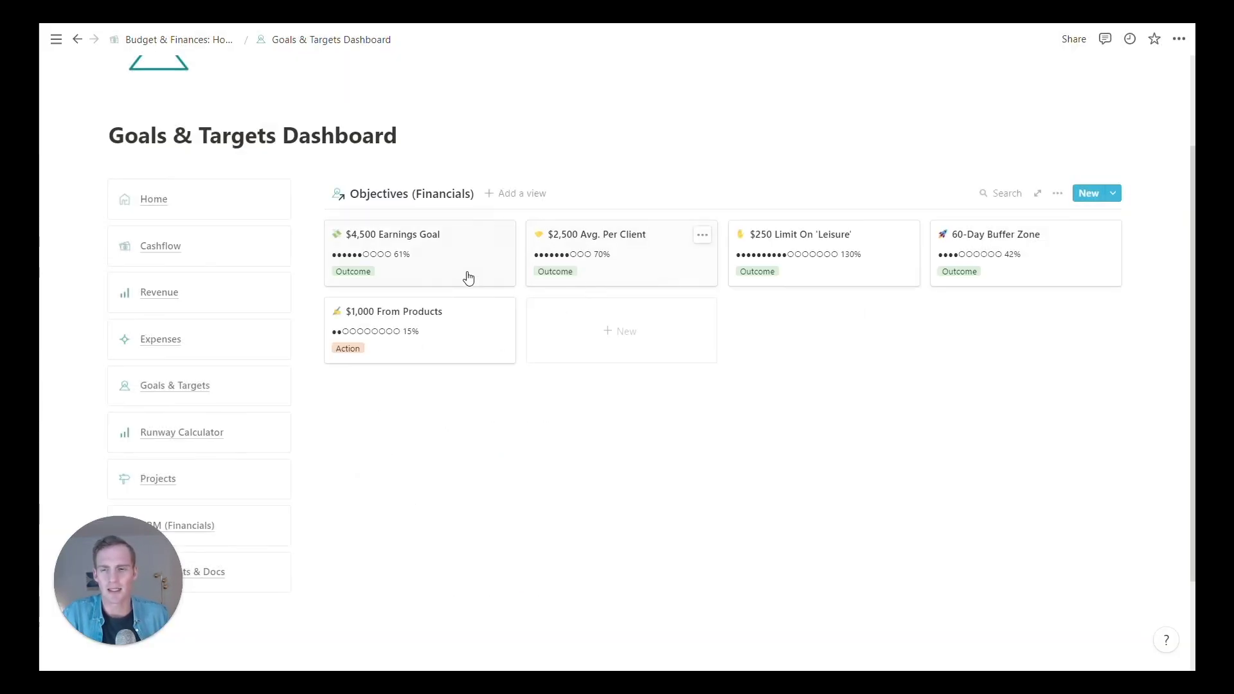
- Open the Projects Dashboard and add a blank row to the Projects [Financials] table
{"action": "scroll", "coordinate": [451, 257], "scroll_direction": "down", "scroll_amount": 2}
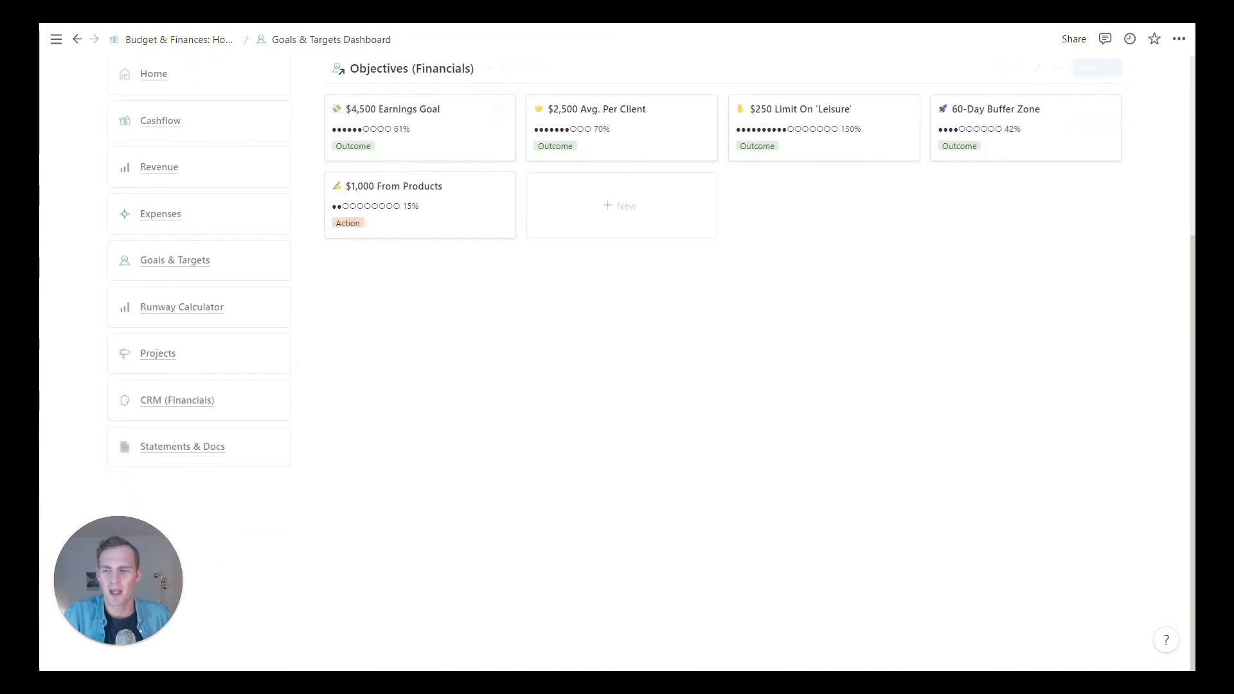
{"action": "left_click", "coordinate": [165, 353]}
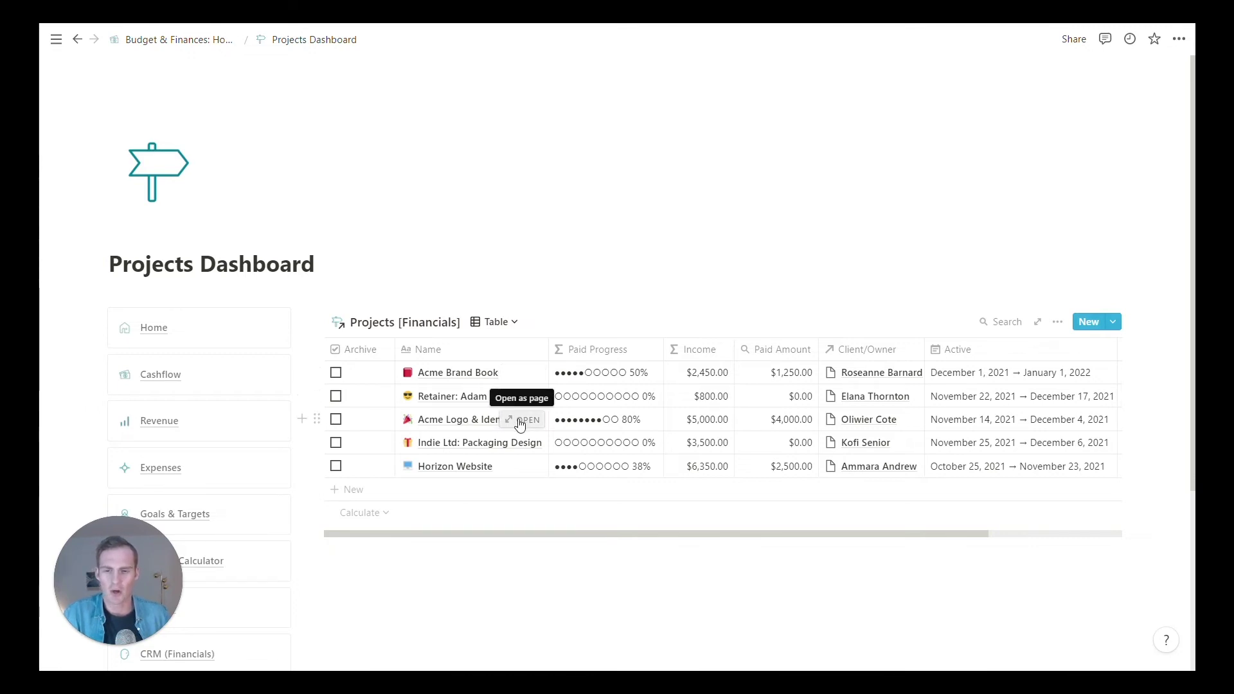
{"action": "left_click", "coordinate": [396, 494]}
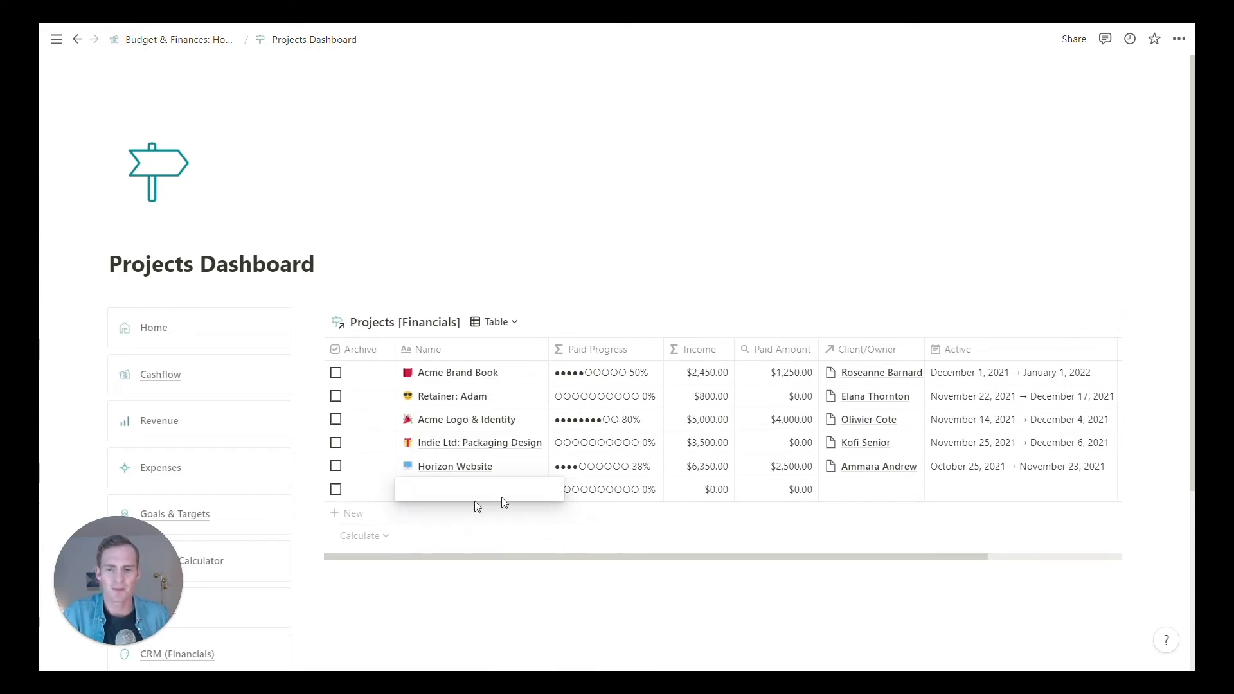
{"action": "key", "text": "Escape"}
- Browse the contacts available for the new project's Client/Owner without linking one
{"action": "left_click", "coordinate": [859, 494]}
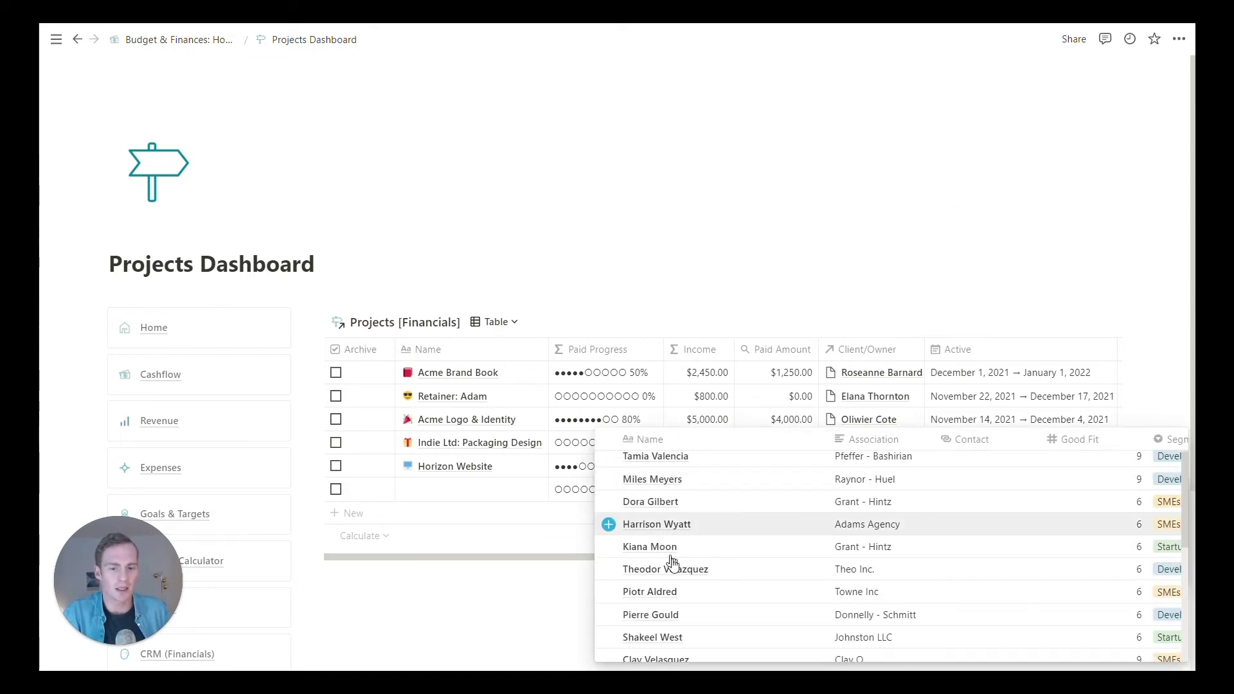
{"action": "scroll", "coordinate": [672, 563], "scroll_direction": "down", "scroll_amount": 3}
{"action": "scroll", "coordinate": [661, 521], "scroll_direction": "up", "scroll_amount": 3}
{"action": "key", "text": "Escape"}
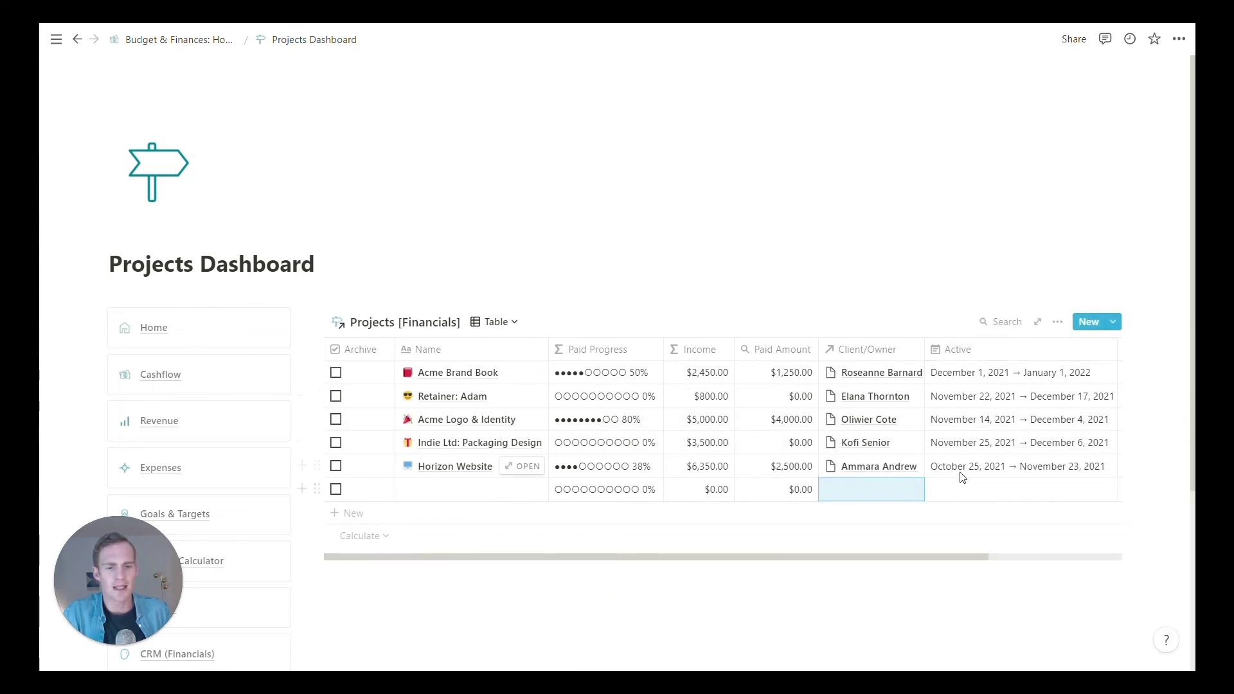
- View the projects' active dates in the Timeline view, and return to the Table view
{"action": "left_click", "coordinate": [495, 321]}
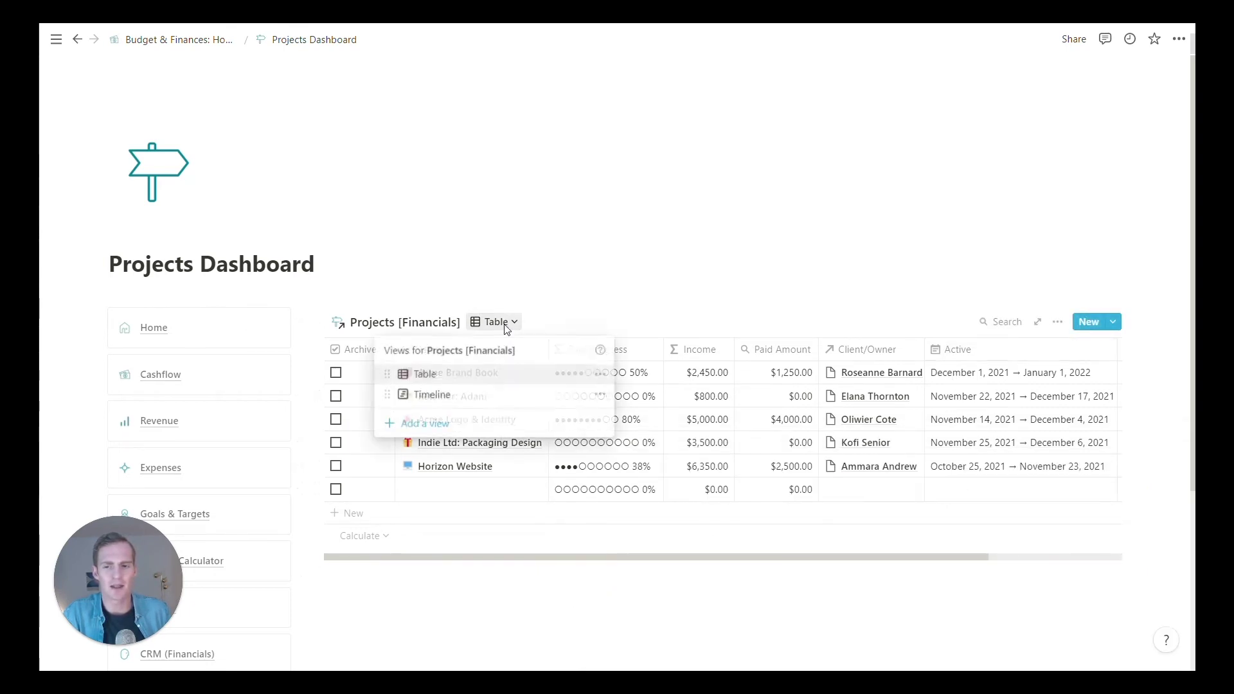
{"action": "left_click", "coordinate": [476, 395]}
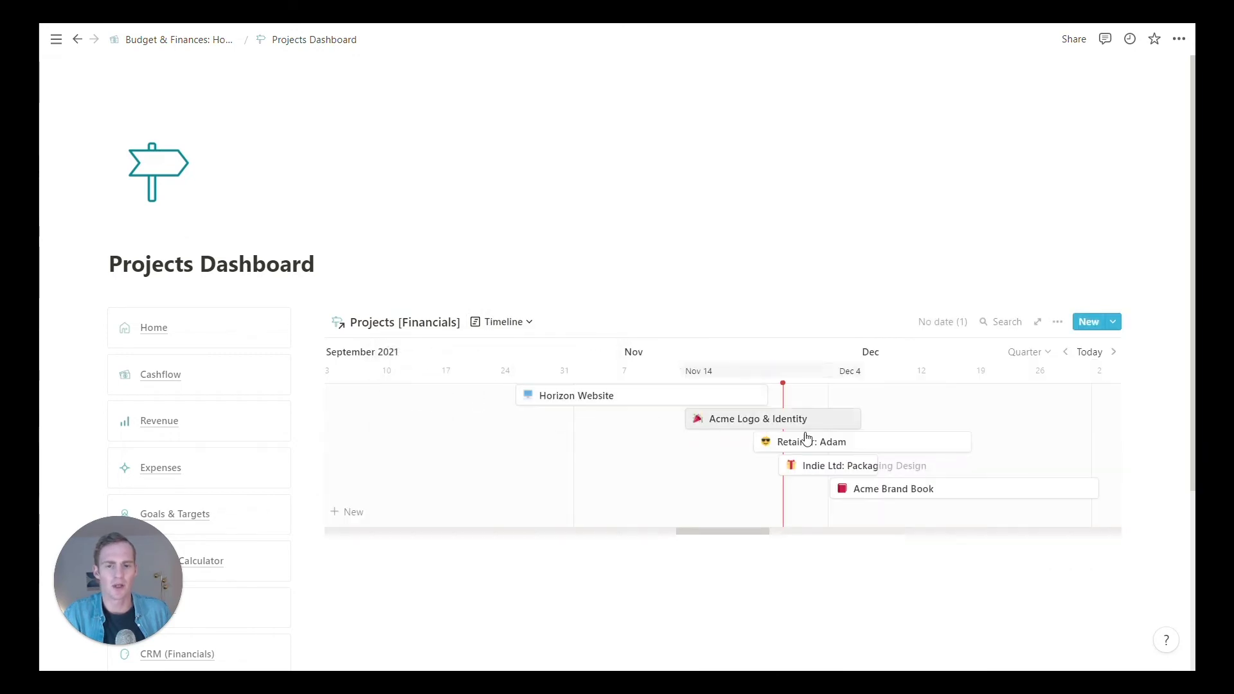
{"action": "left_click", "coordinate": [498, 322]}
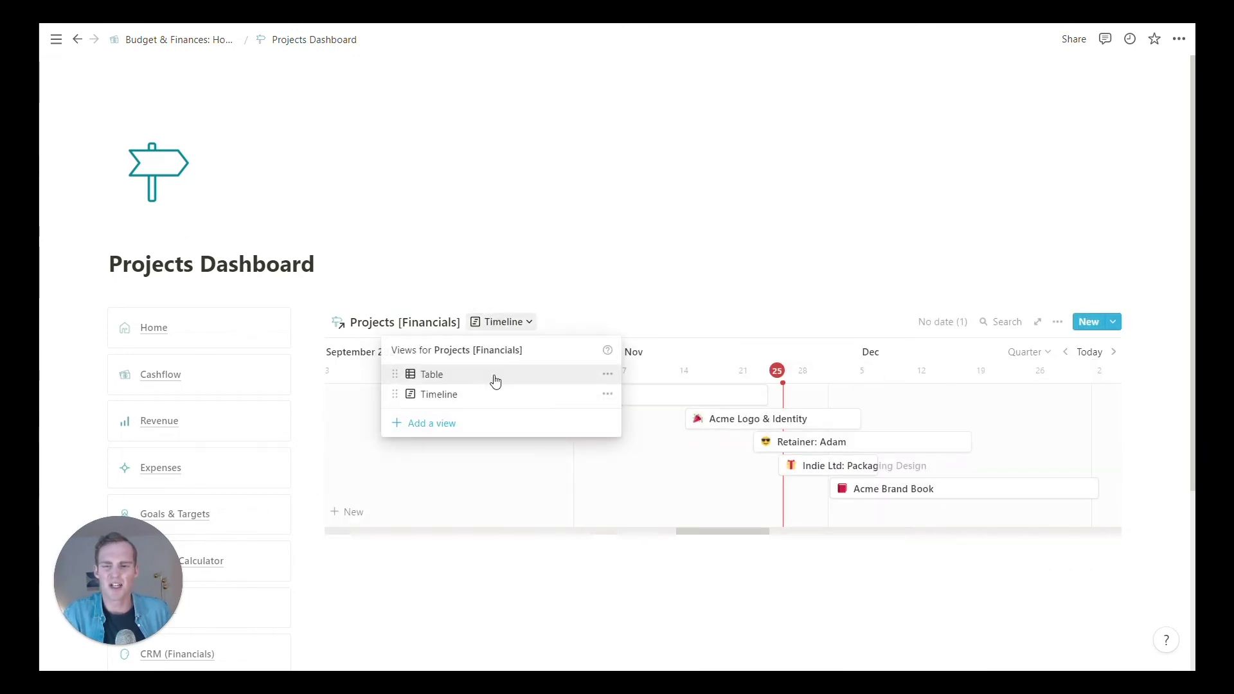
{"action": "left_click", "coordinate": [495, 379]}
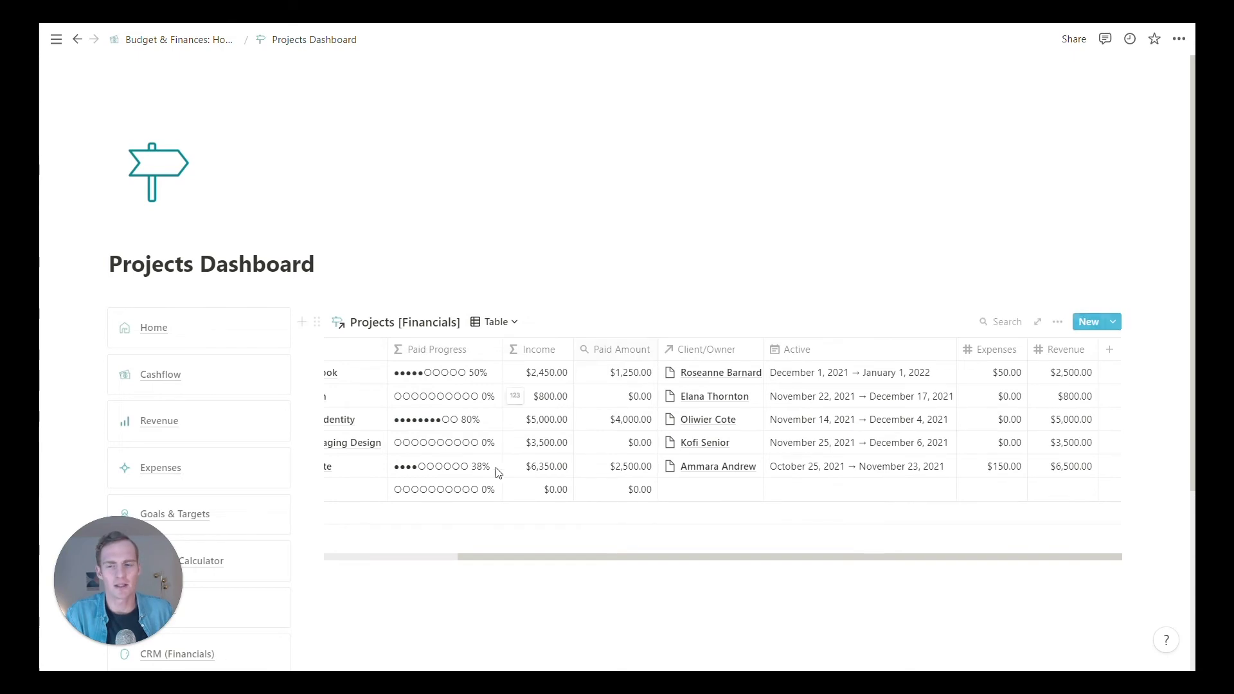
- Mark the blank project row as archived in the Projects [Financials] table
{"action": "scroll", "coordinate": [497, 472], "scroll_direction": "left", "scroll_amount": 5}
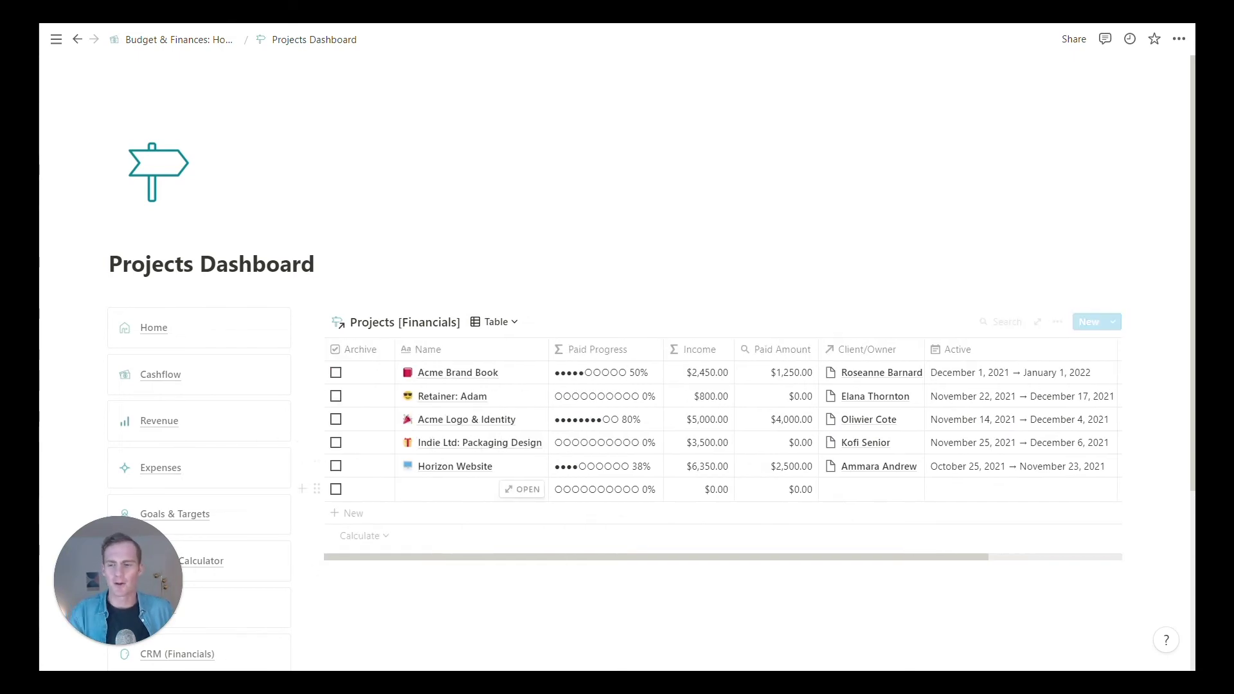
{"action": "left_click", "coordinate": [335, 489]}
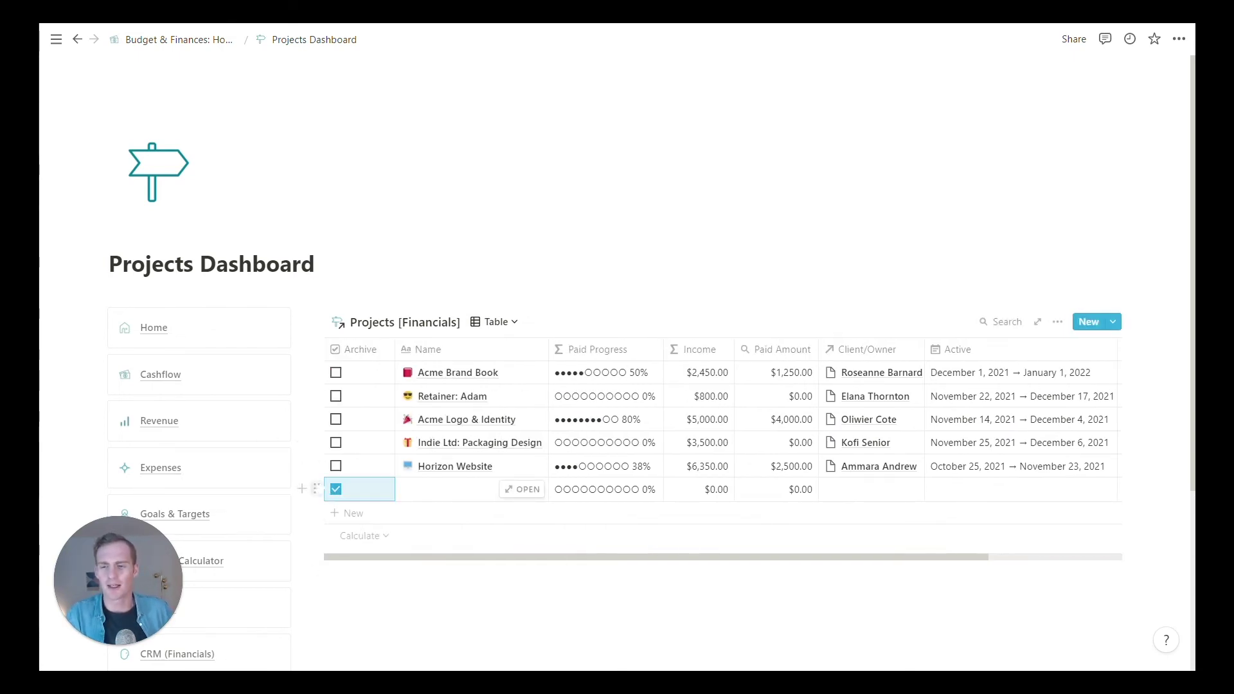
- Delete the blank archived row from the Projects [Financials] table
{"action": "left_click", "coordinate": [316, 489]}
{"action": "left_click", "coordinate": [174, 433]}
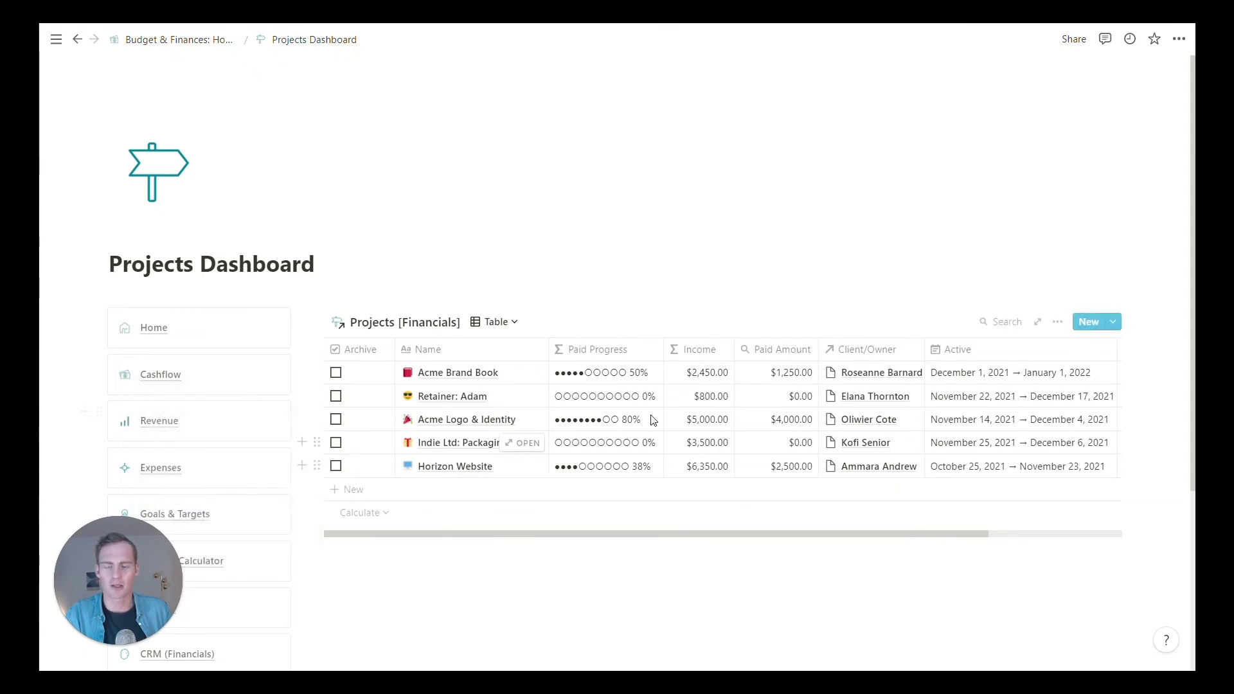
- Open the CRM Dashboard and review the properties of the Paid Full contact linked to Acme Logo & Identity
{"action": "scroll", "coordinate": [537, 272], "scroll_direction": "down", "scroll_amount": 4}
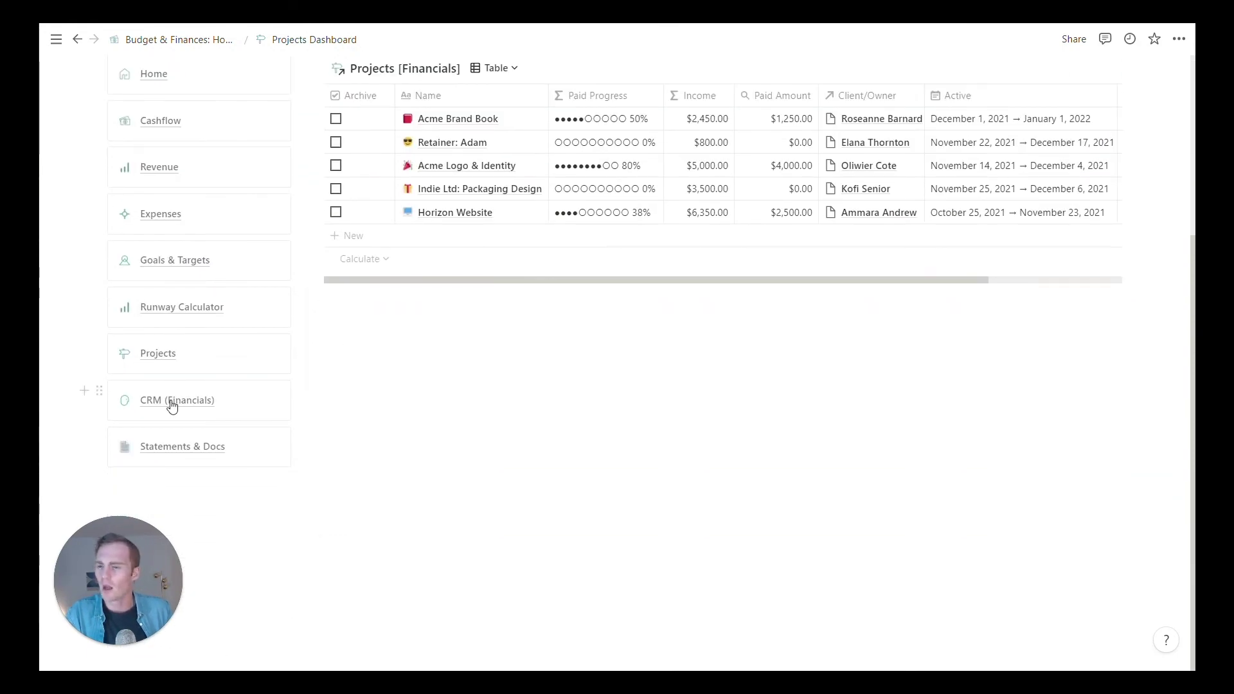
{"action": "left_click", "coordinate": [172, 402]}
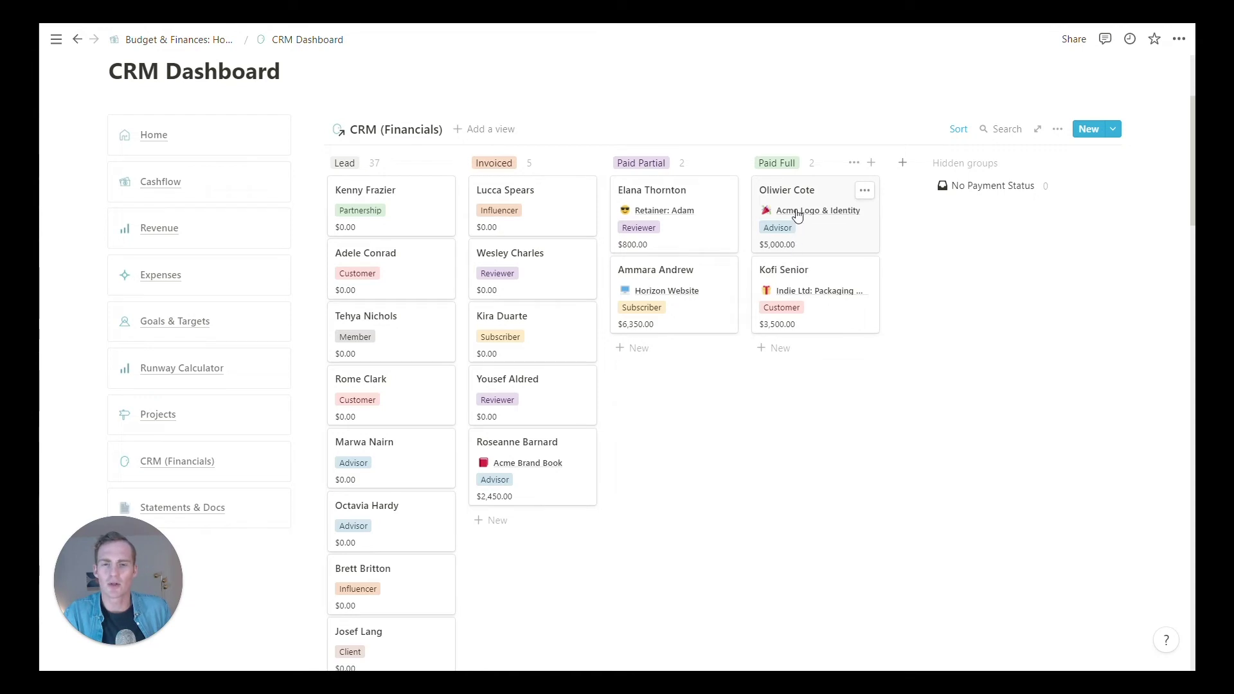
{"action": "scroll", "coordinate": [800, 244], "scroll_direction": "up", "scroll_amount": 1}
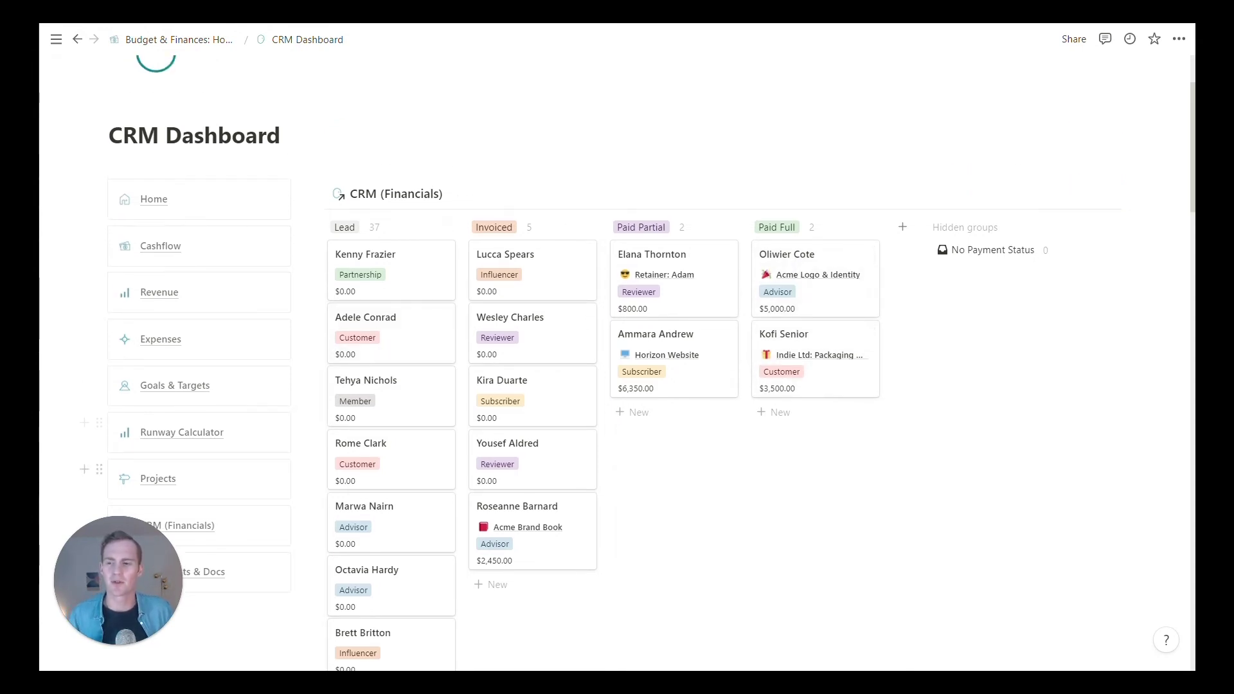
{"action": "left_click", "coordinate": [781, 313]}
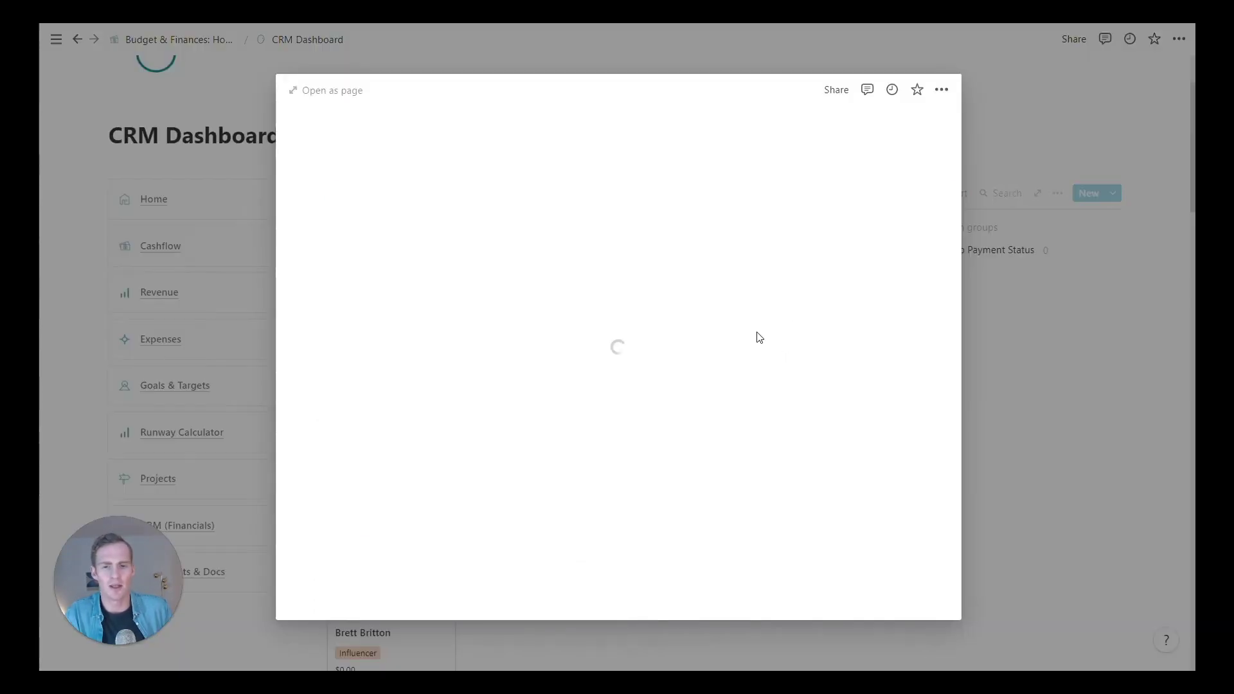
{"action": "scroll", "coordinate": [539, 411], "scroll_direction": "down", "scroll_amount": 1}
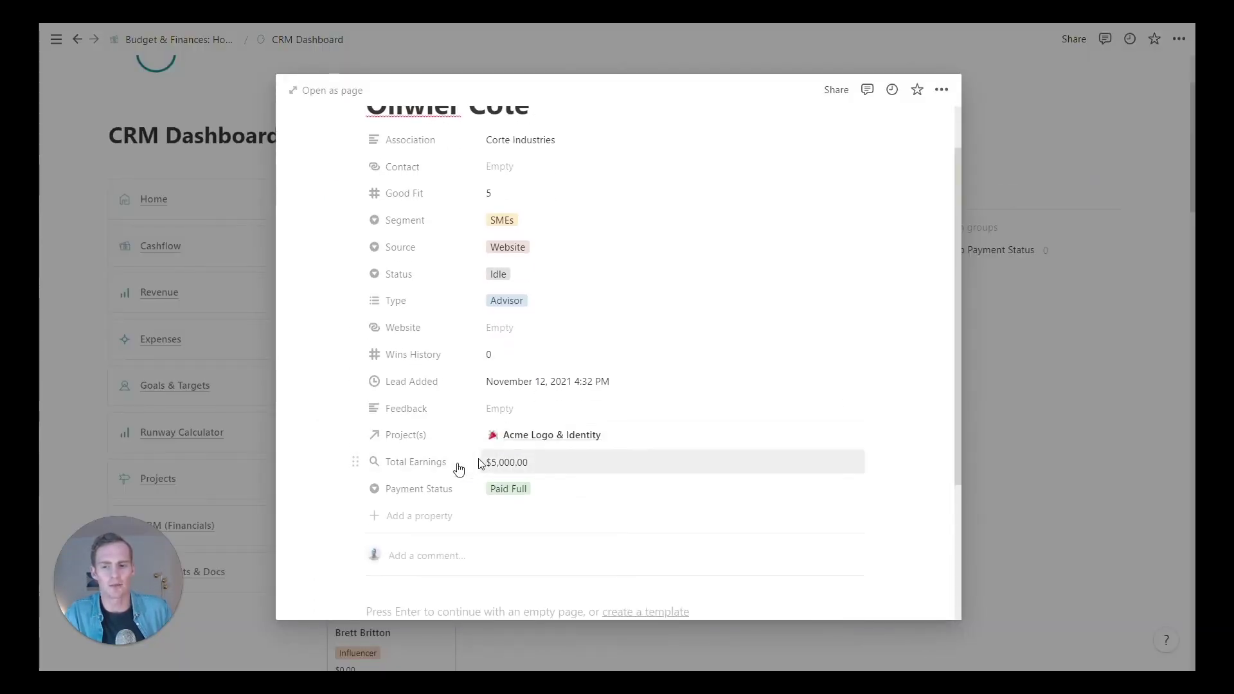
{"action": "scroll", "coordinate": [535, 474], "scroll_direction": "up", "scroll_amount": 1}
{"action": "left_click", "coordinate": [1035, 328]}
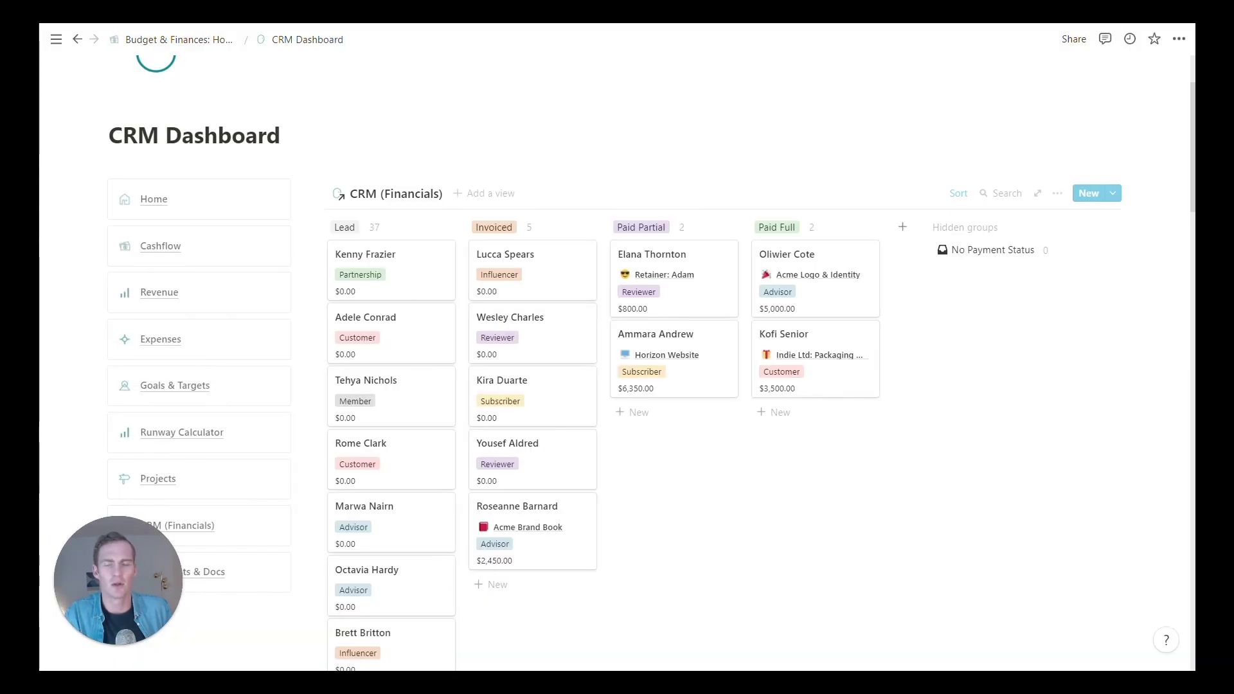
- Open the Statements & Docs page from the CRM Dashboard
{"action": "scroll", "coordinate": [429, 358], "scroll_direction": "down", "scroll_amount": 4}
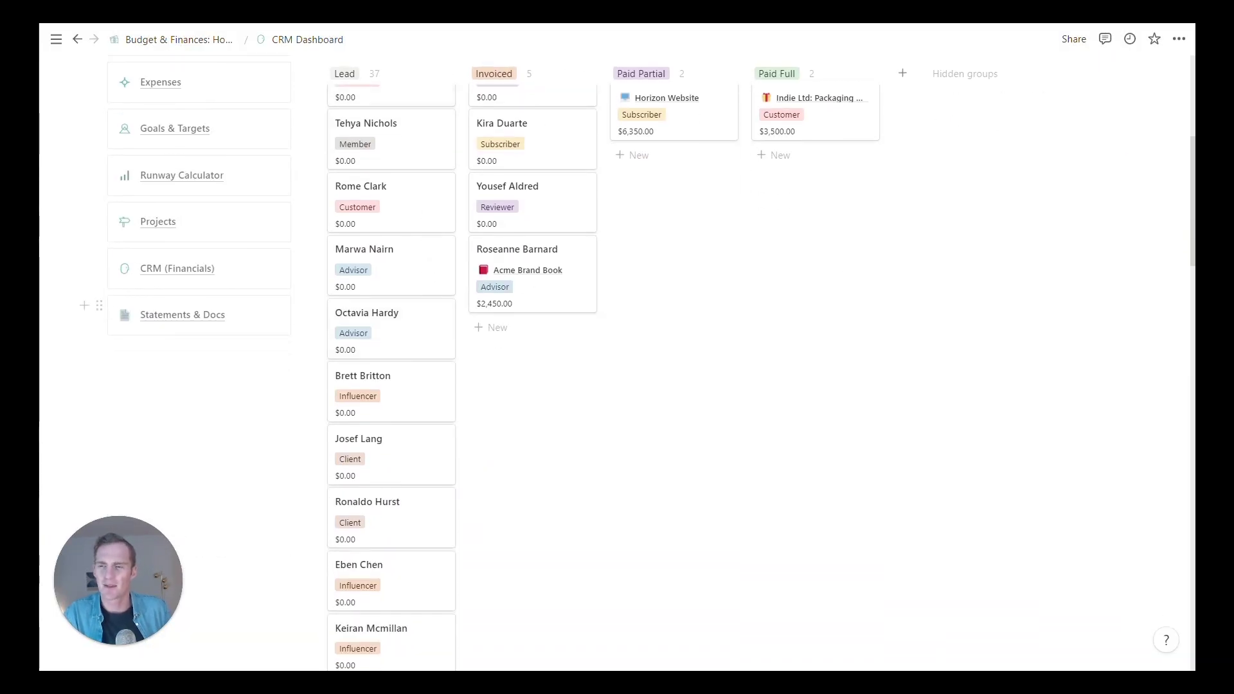
{"action": "left_click", "coordinate": [190, 321]}
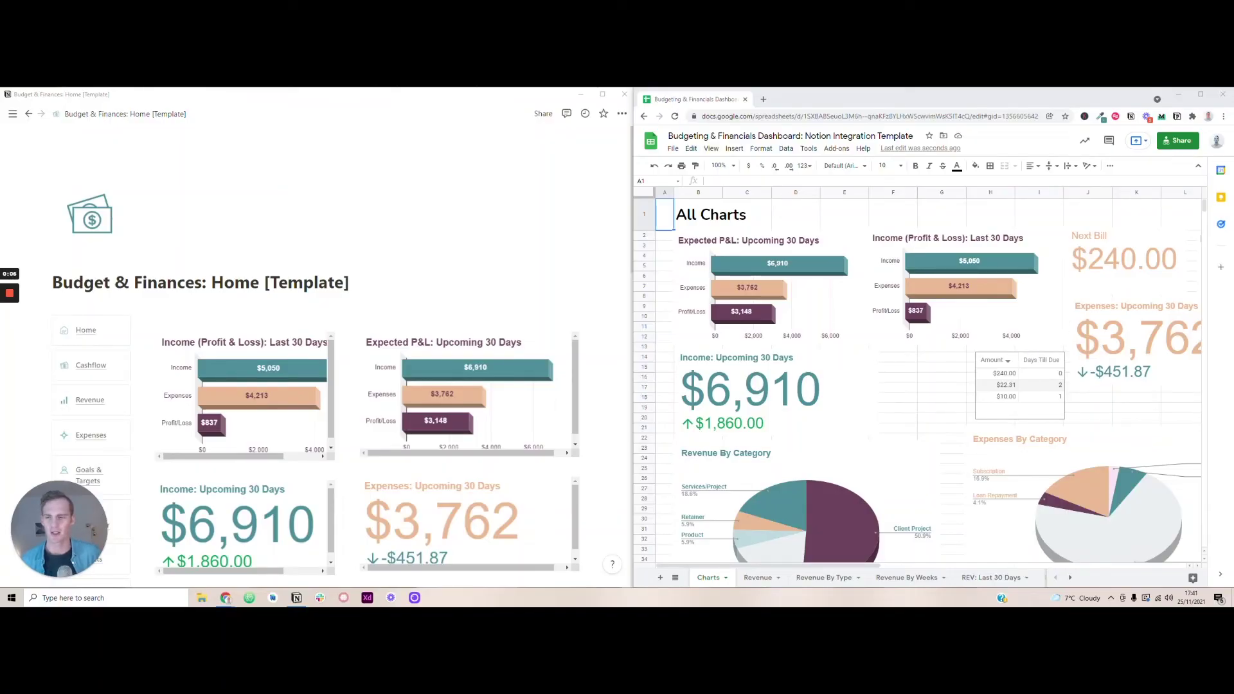
- Open the cloneable Budgeting & Financials sheet from the Home page, locate its Make a copy option, and close the duplicate spreadsheet
{"action": "scroll", "coordinate": [315, 282], "scroll_direction": "down", "scroll_amount": 1}
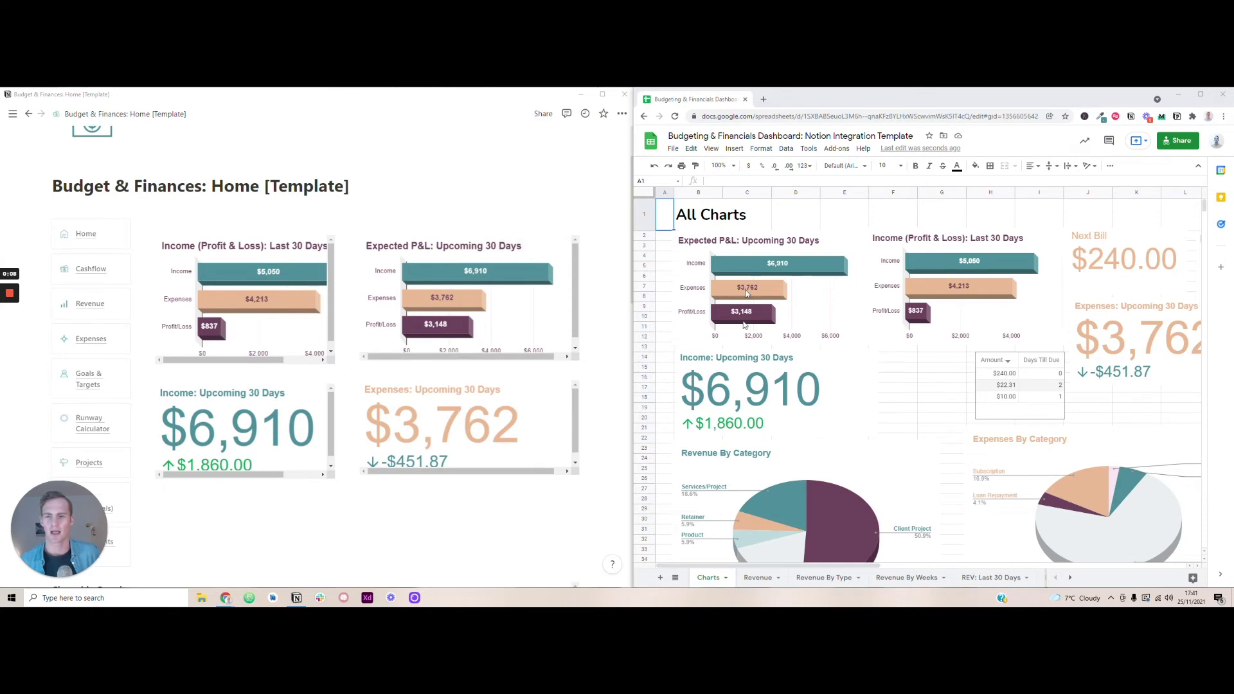
{"action": "scroll", "coordinate": [309, 235], "scroll_direction": "down", "scroll_amount": 3}
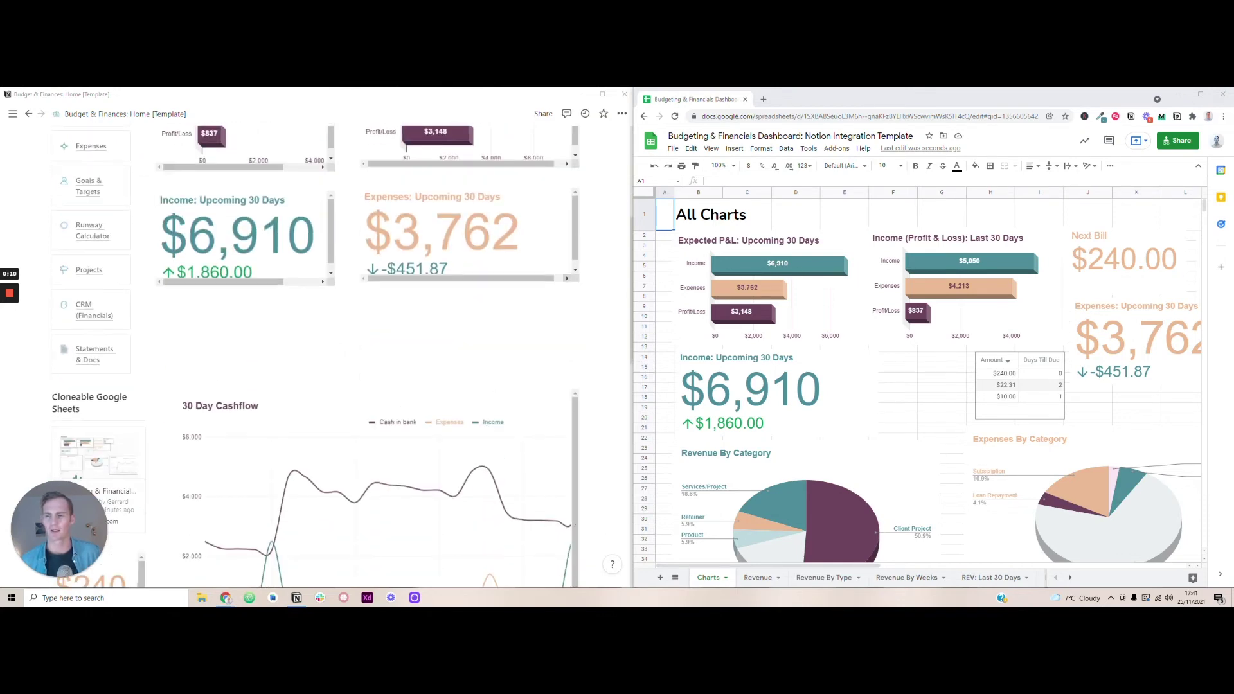
{"action": "scroll", "coordinate": [240, 352], "scroll_direction": "down", "scroll_amount": 3}
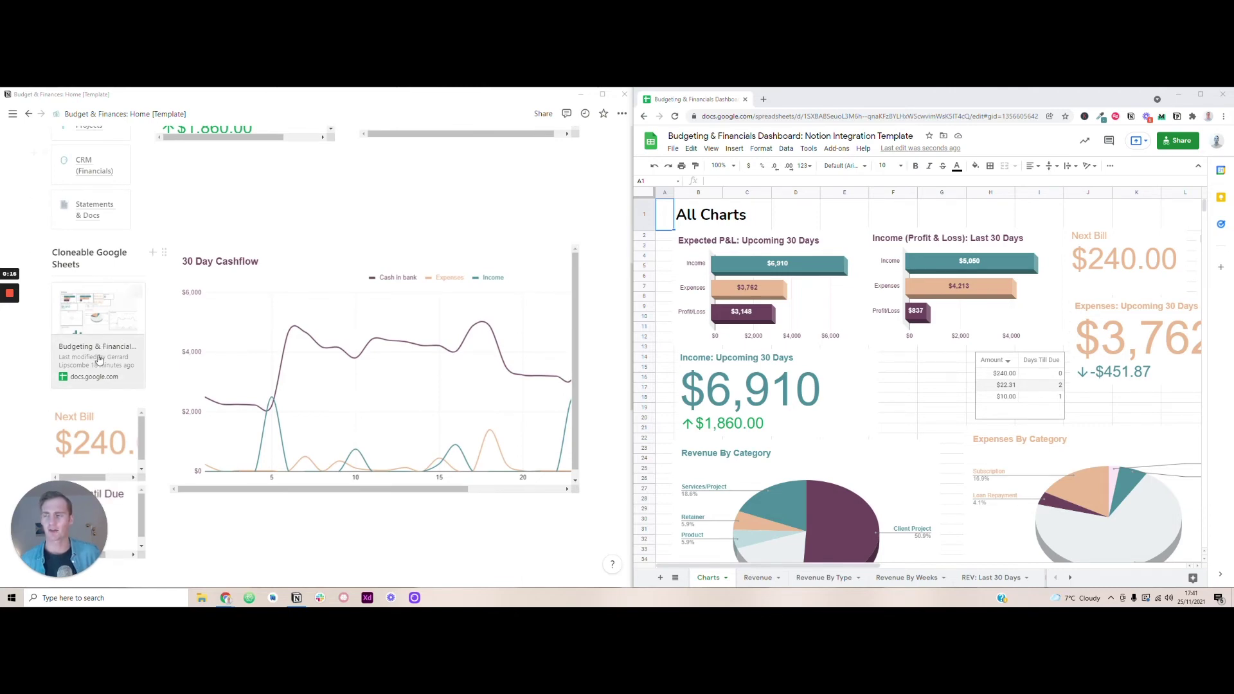
{"action": "left_click", "coordinate": [99, 360]}
{"action": "scroll", "coordinate": [276, 286], "scroll_direction": "up", "scroll_amount": 10}
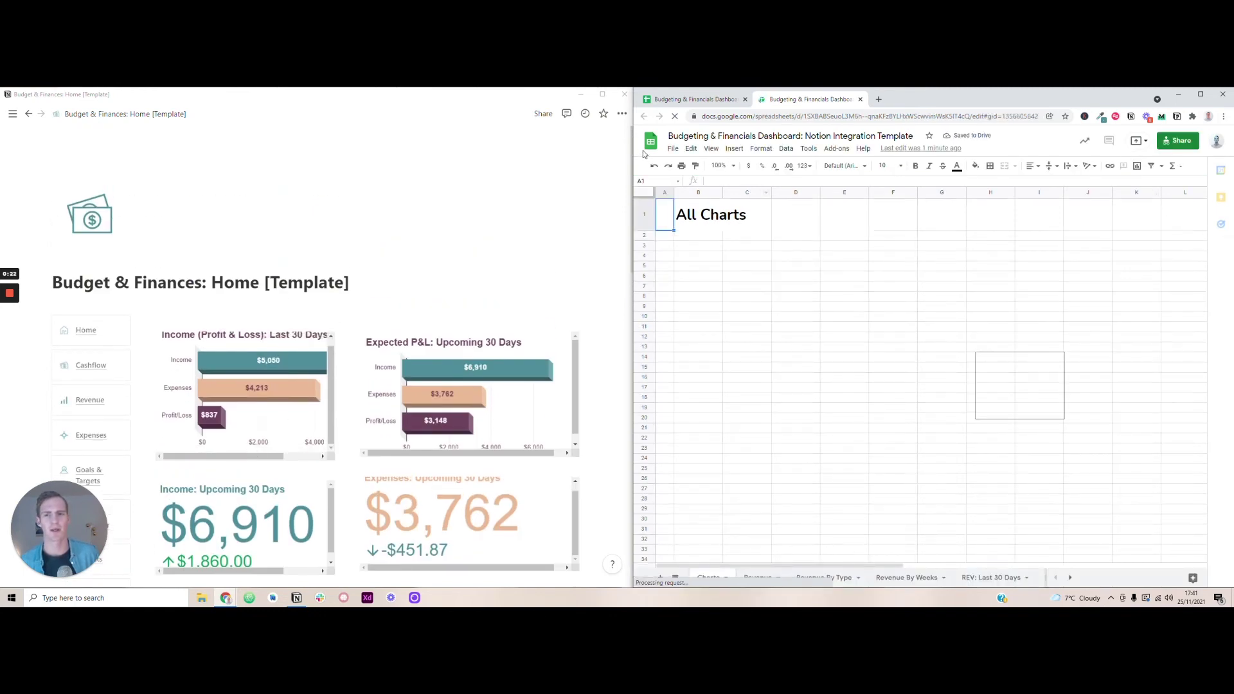
{"action": "left_click", "coordinate": [672, 150]}
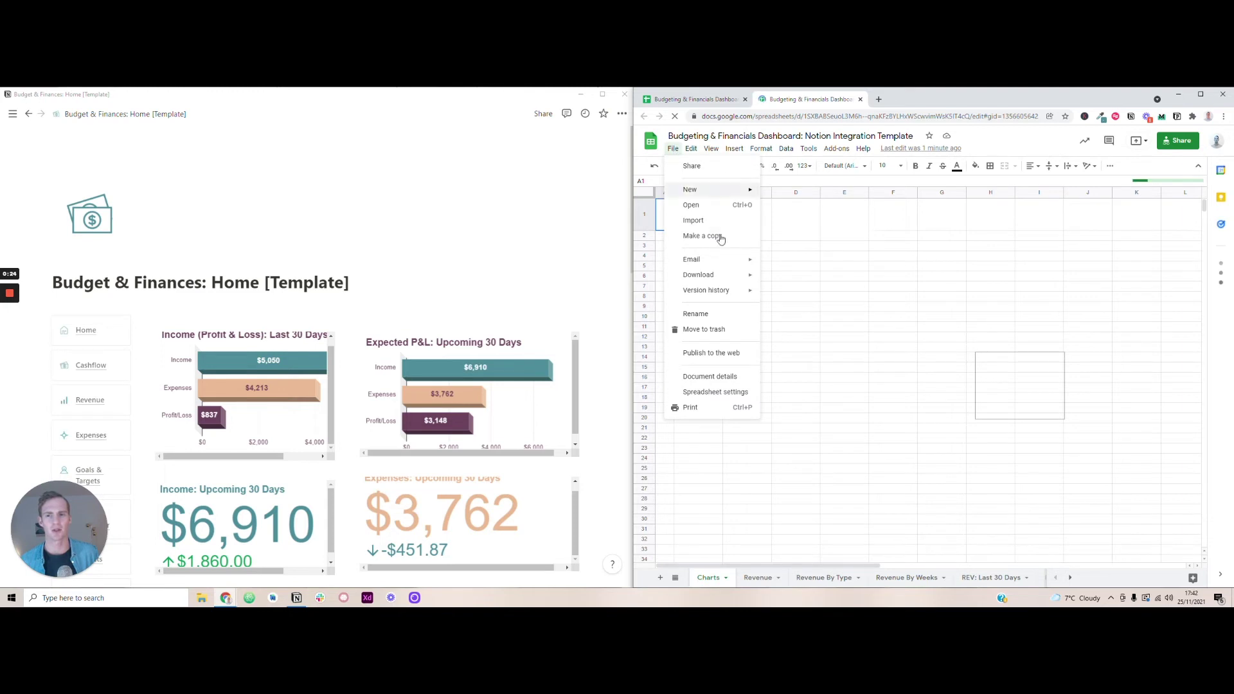
{"action": "left_click", "coordinate": [861, 100]}
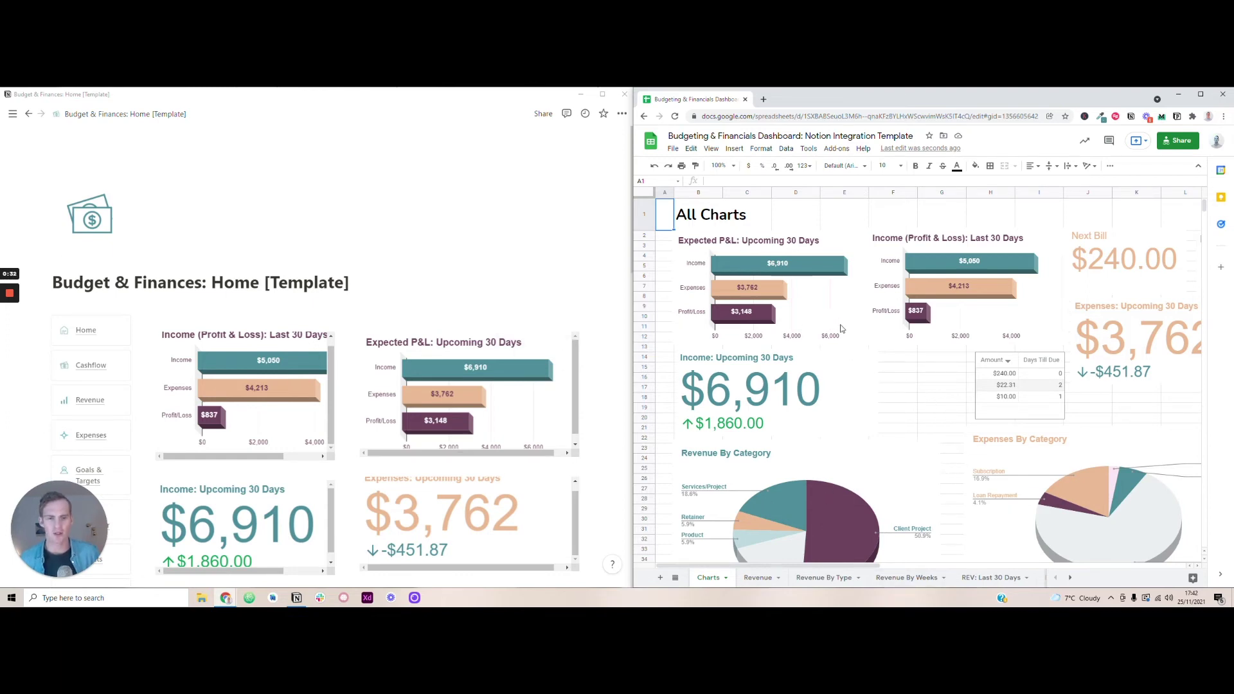
- View the embedded charts on the Cashflow and Revenue dashboards, and return to the Budget & Finances Home page
{"action": "scroll", "coordinate": [840, 328], "scroll_direction": "down", "scroll_amount": 1}
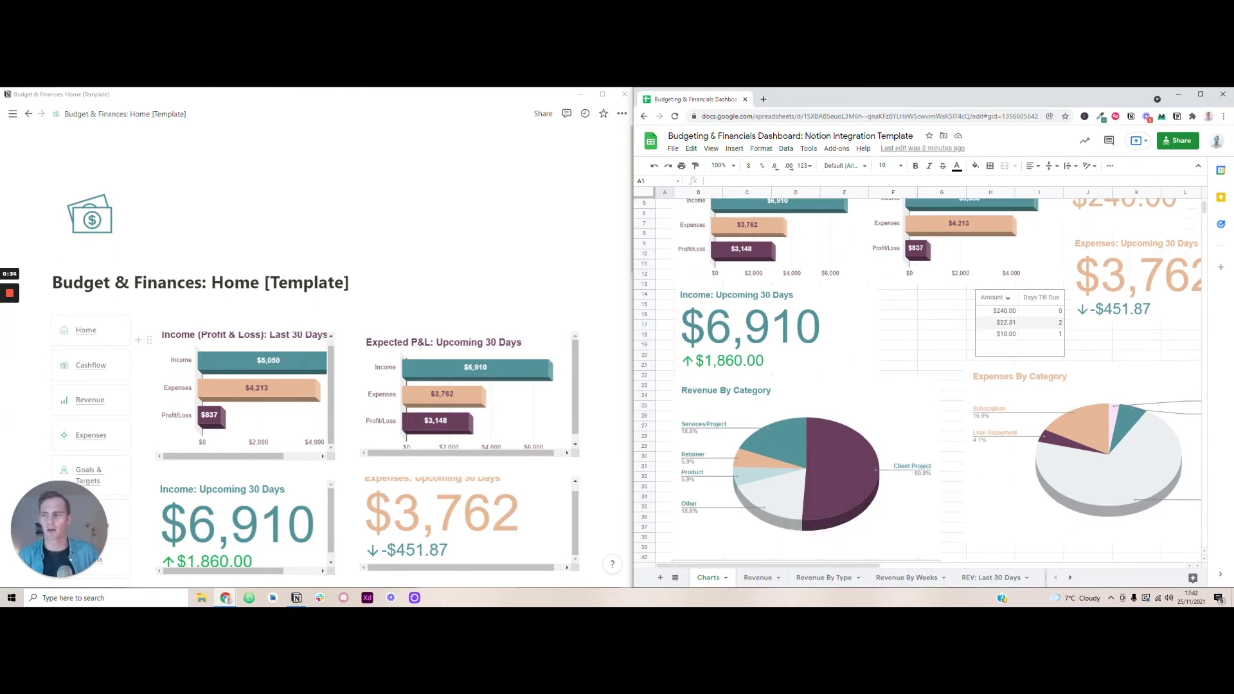
{"action": "left_click", "coordinate": [88, 366]}
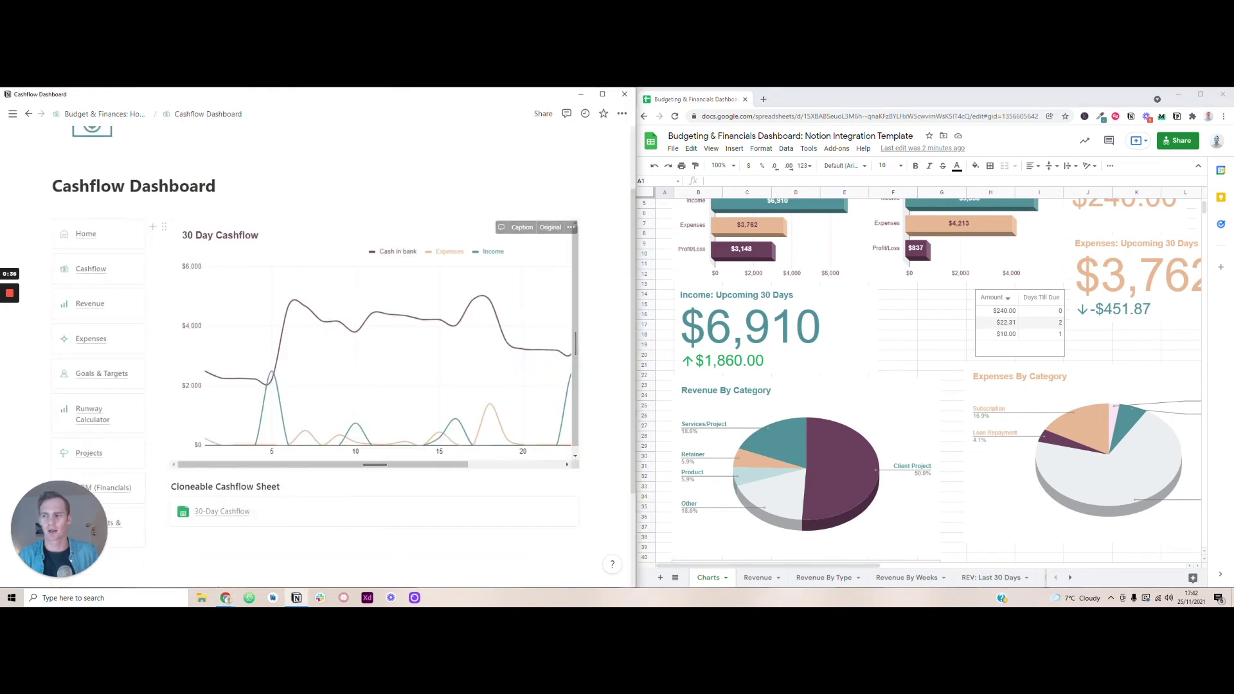
{"action": "left_click", "coordinate": [89, 304]}
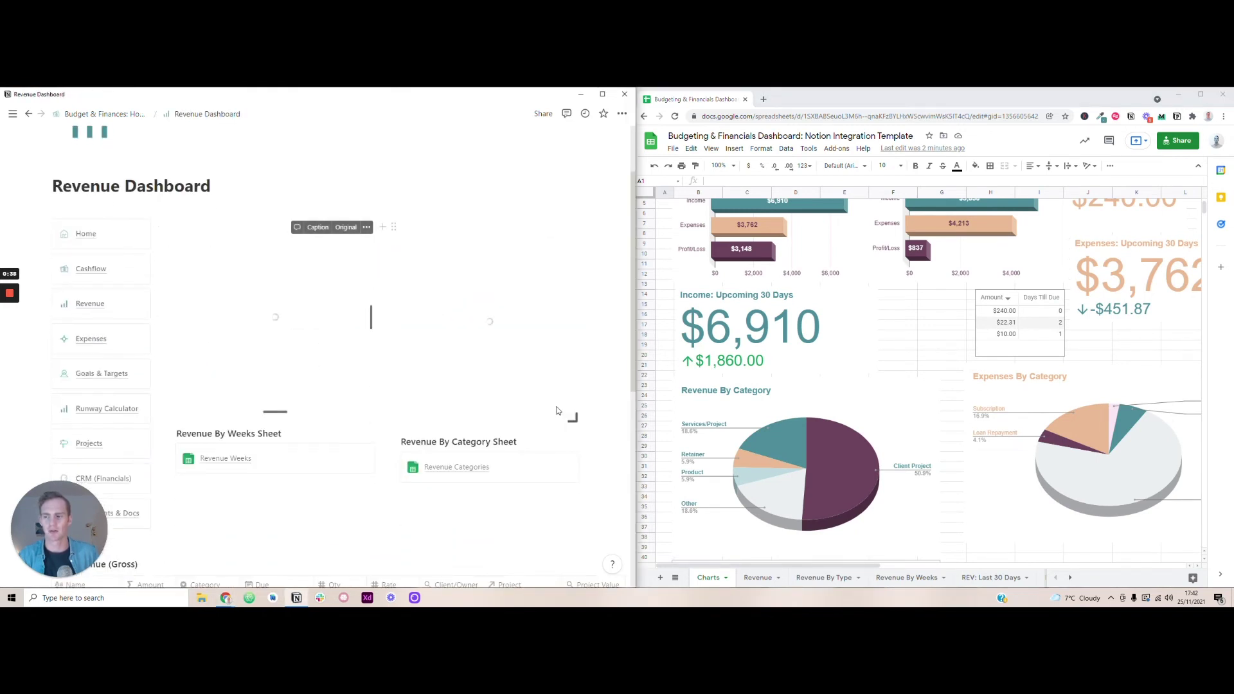
{"action": "scroll", "coordinate": [341, 358], "scroll_direction": "up", "scroll_amount": 1}
{"action": "left_click", "coordinate": [94, 282]}
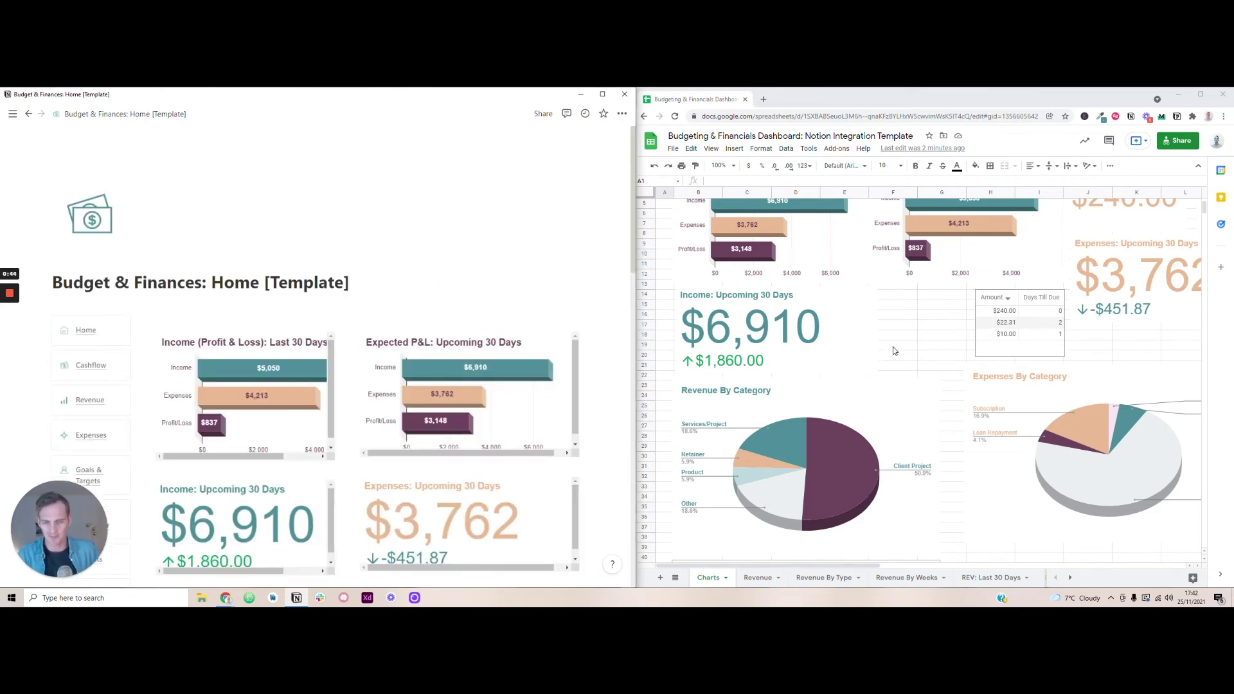
- Examine the spreadsheet's All Charts page and the entries on its Revenue sheet, and return to the Charts sheet
{"action": "scroll", "coordinate": [893, 350], "scroll_direction": "down", "scroll_amount": 3}
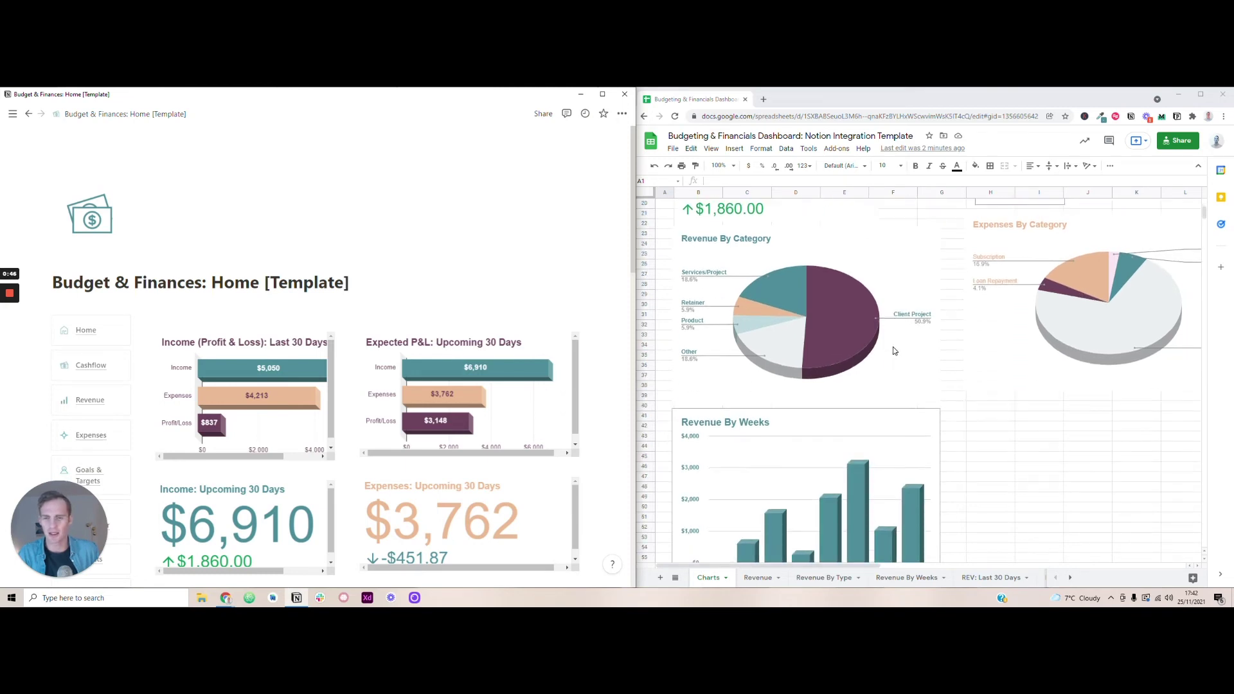
{"action": "scroll", "coordinate": [893, 350], "scroll_direction": "up", "scroll_amount": 3}
{"action": "scroll", "coordinate": [893, 350], "scroll_direction": "up", "scroll_amount": 2}
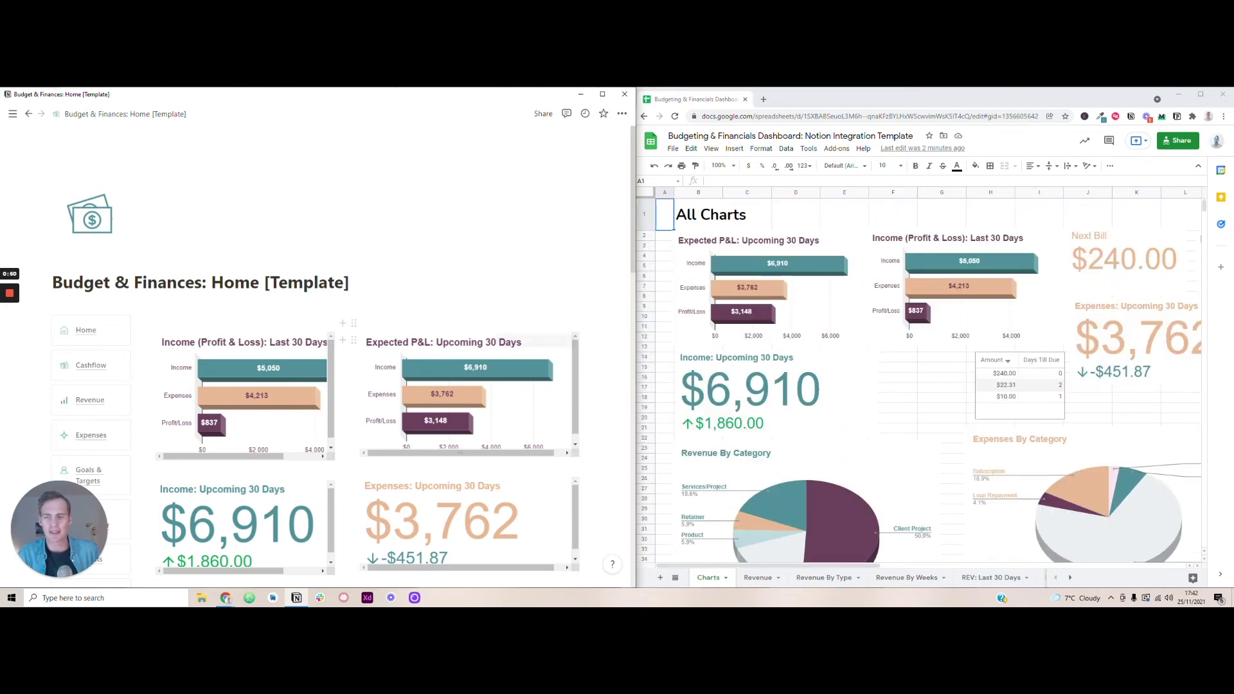
{"action": "left_click", "coordinate": [785, 278]}
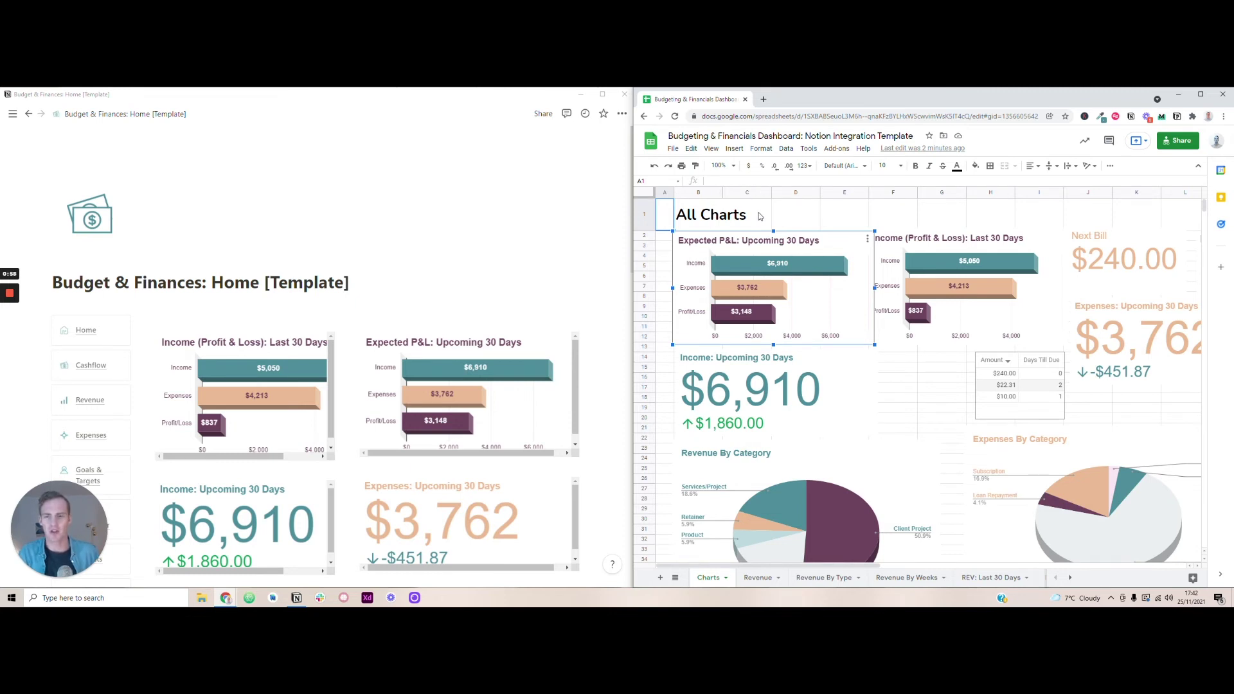
{"action": "left_click", "coordinate": [779, 135]}
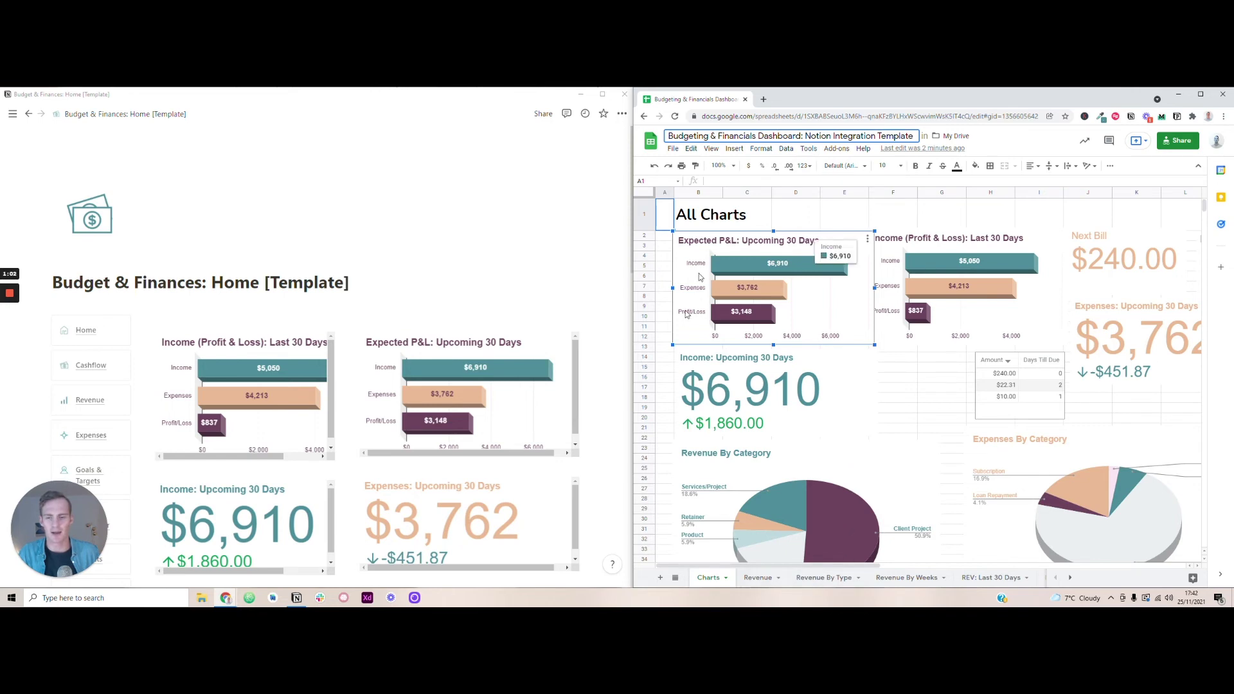
{"action": "left_click", "coordinate": [759, 579]}
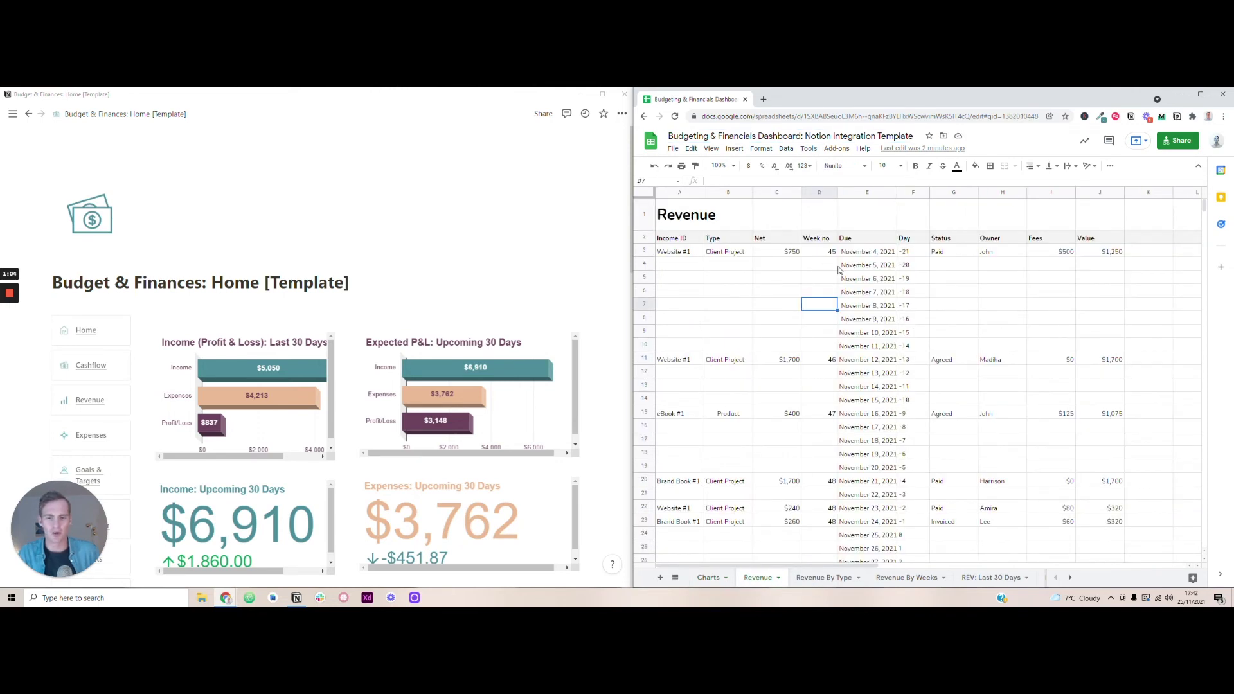
{"action": "left_click", "coordinate": [710, 578]}
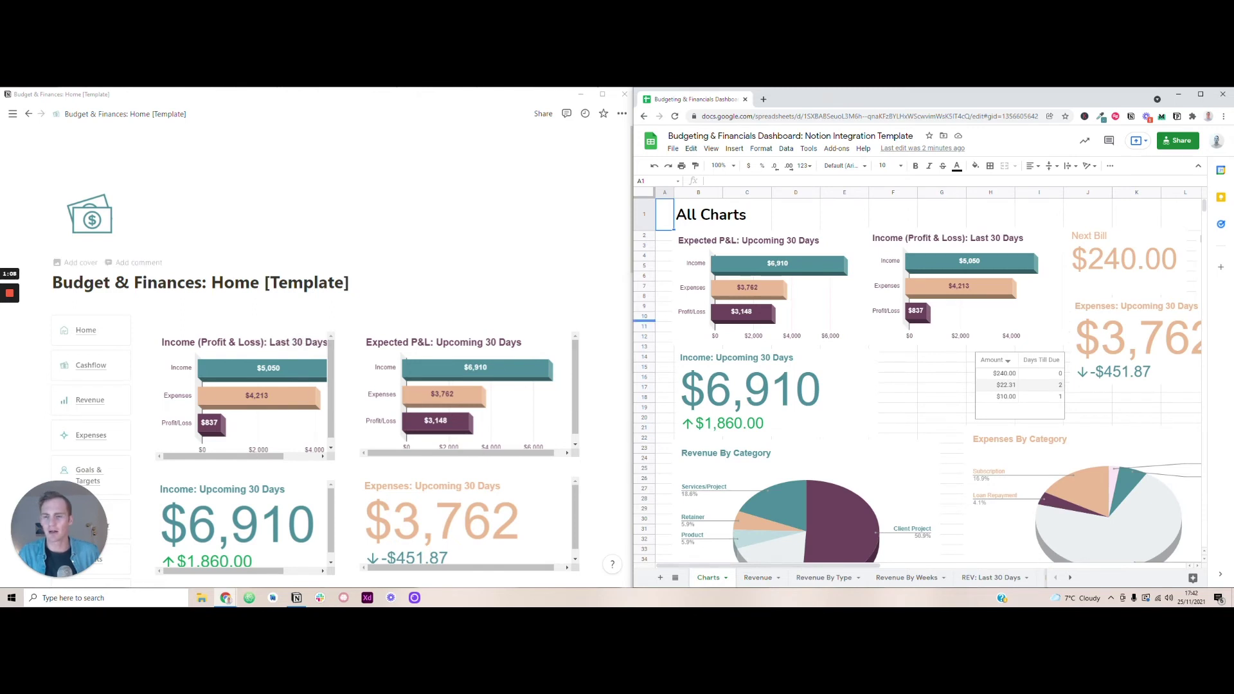
- Compare the charts embedded on the Home page with the spreadsheet's Expected P&L: Upcoming 30 Days chart
{"action": "scroll", "coordinate": [411, 268], "scroll_direction": "down", "scroll_amount": 2}
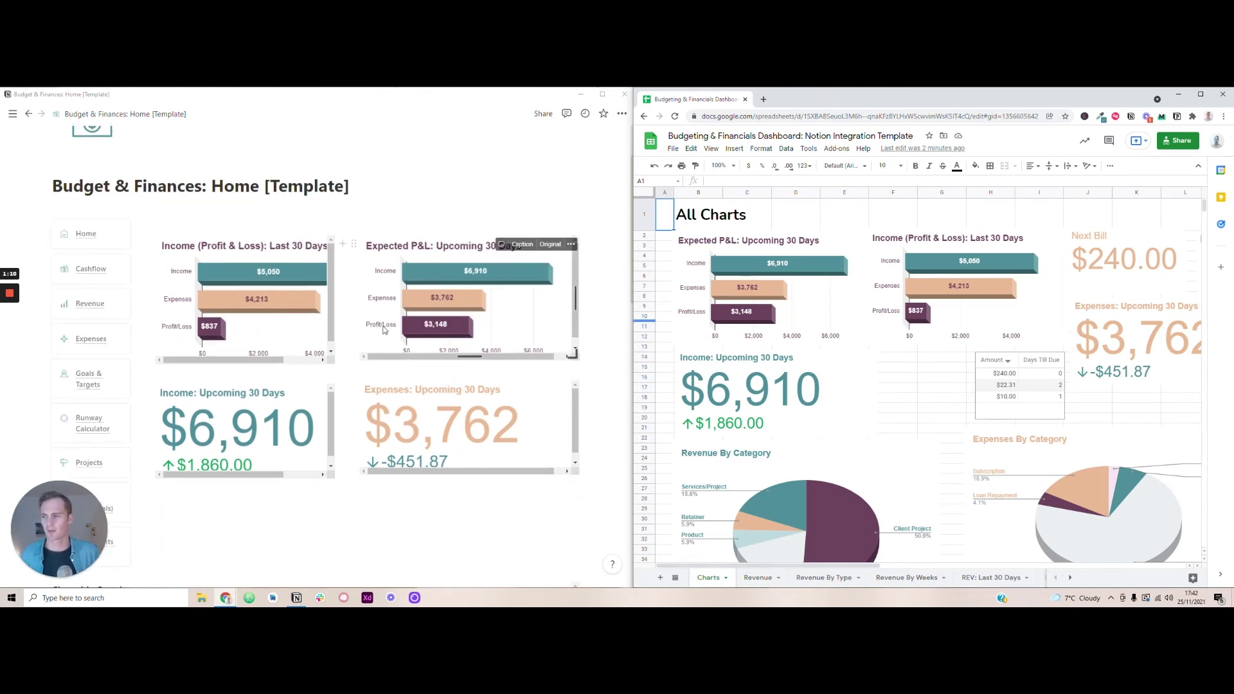
{"action": "scroll", "coordinate": [488, 304], "scroll_direction": "down", "scroll_amount": 5}
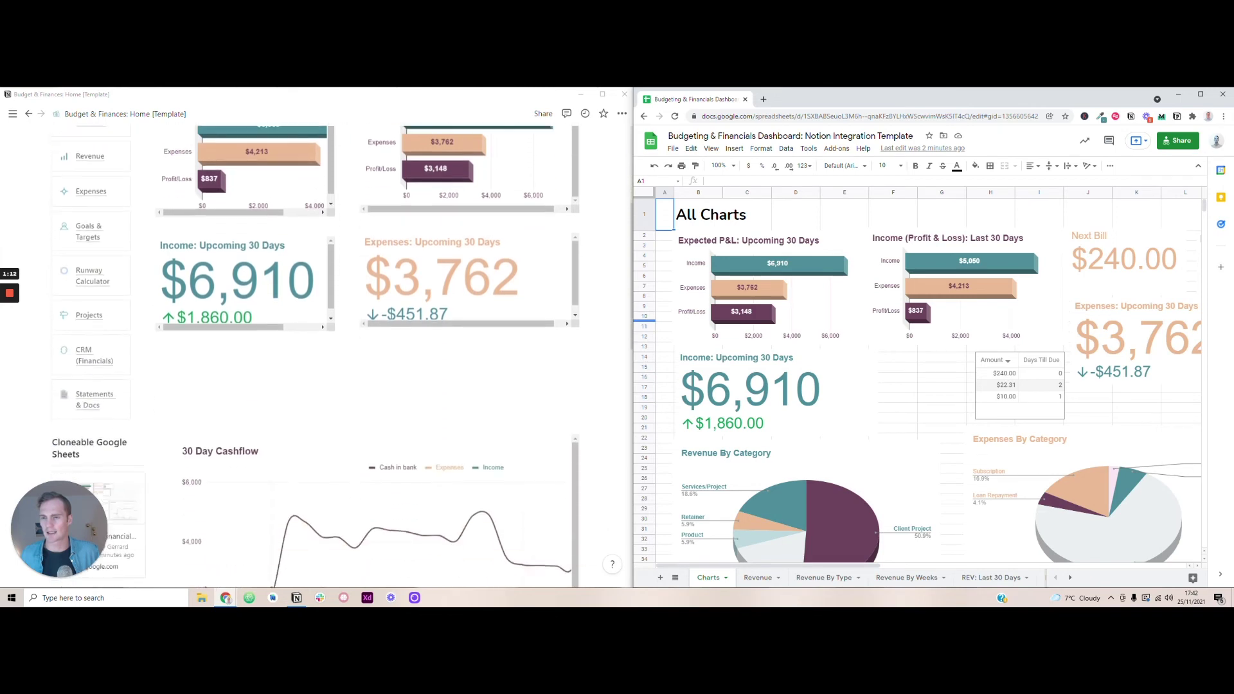
{"action": "scroll", "coordinate": [314, 354], "scroll_direction": "up", "scroll_amount": 6}
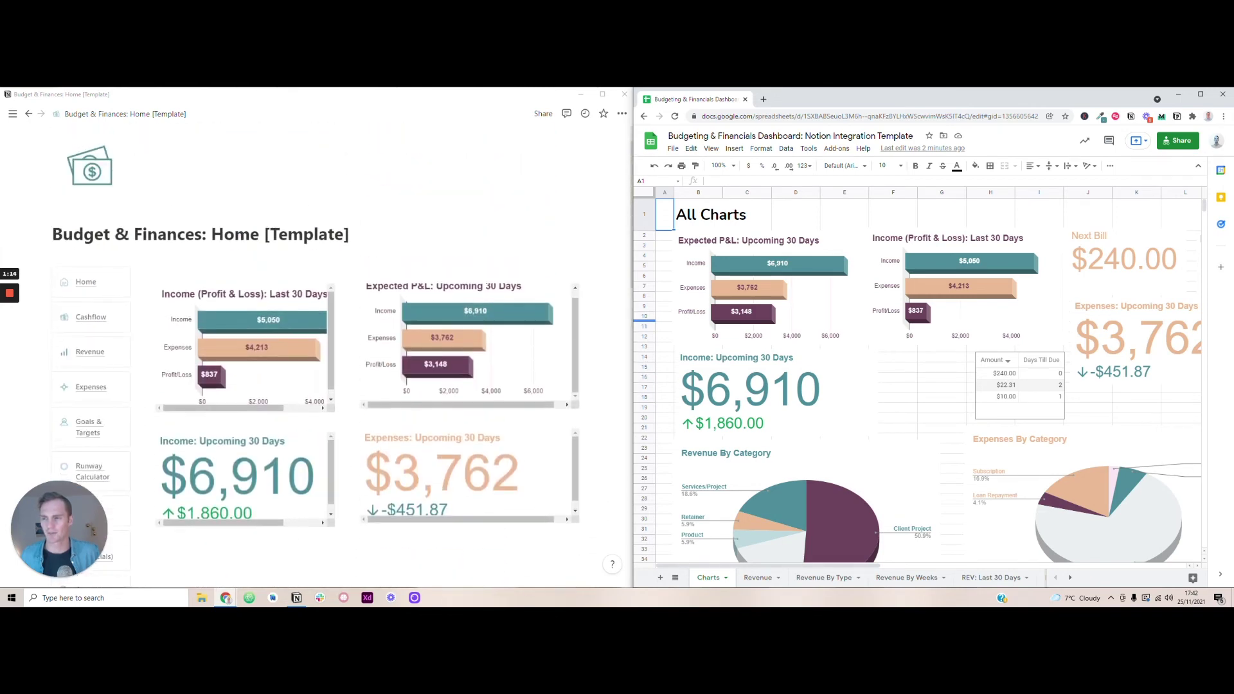
{"action": "left_click", "coordinate": [752, 278]}
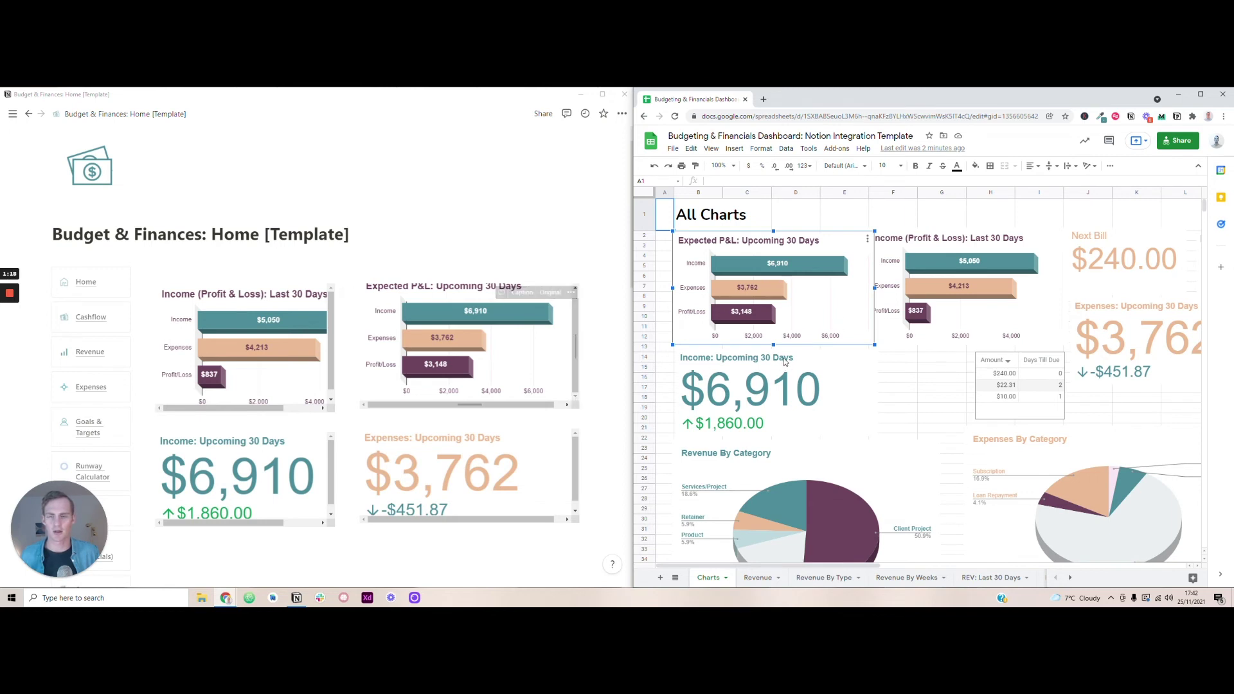
{"action": "scroll", "coordinate": [361, 316], "scroll_direction": "down", "scroll_amount": 3}
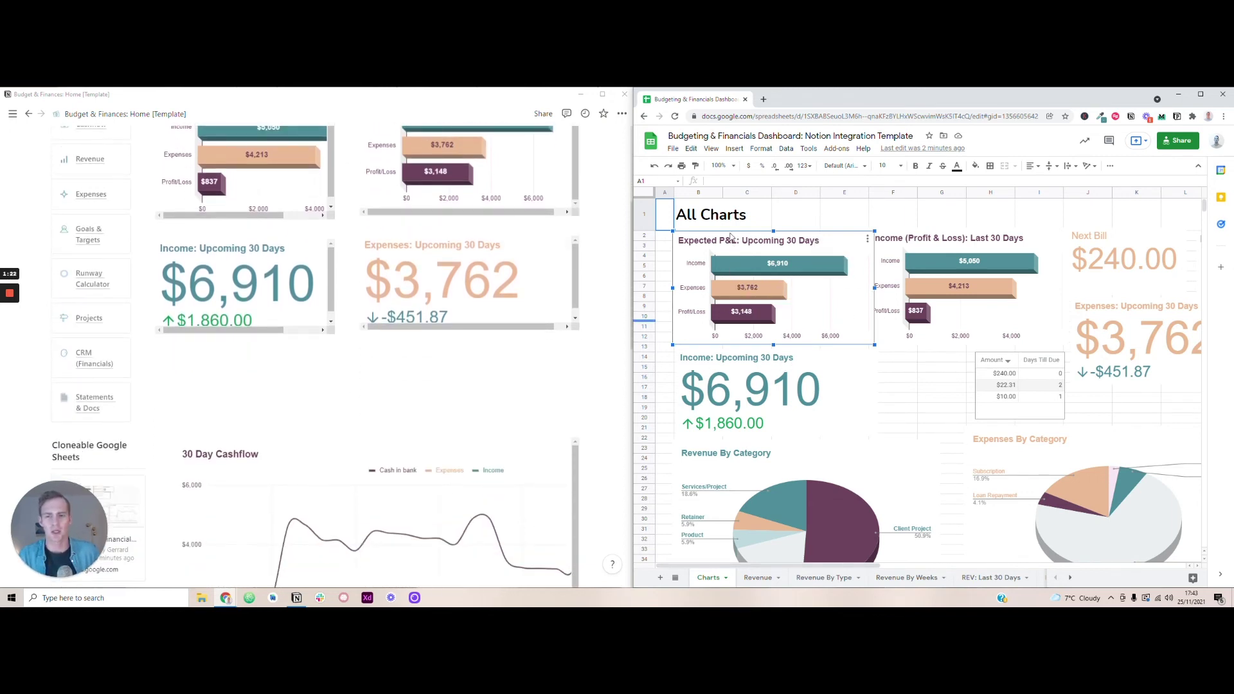
{"action": "scroll", "coordinate": [502, 298], "scroll_direction": "up", "scroll_amount": 2}
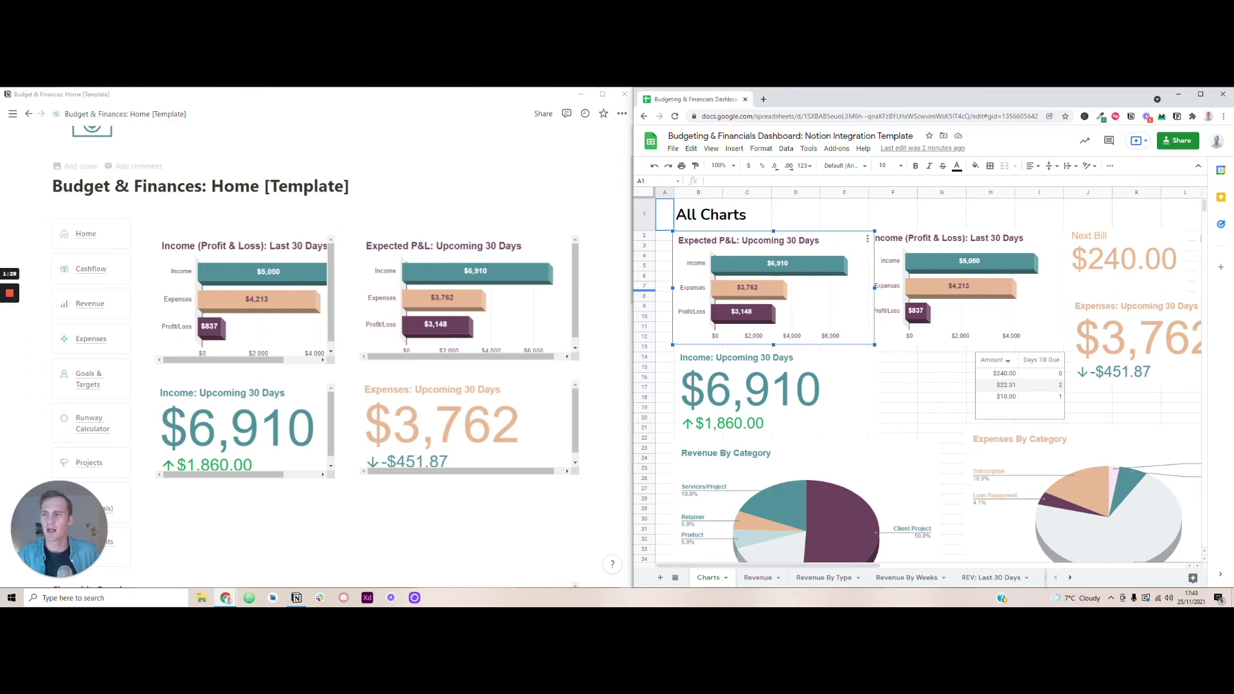
{"action": "scroll", "coordinate": [360, 334], "scroll_direction": "up", "scroll_amount": 1}
{"action": "scroll", "coordinate": [188, 254], "scroll_direction": "down", "scroll_amount": 1}
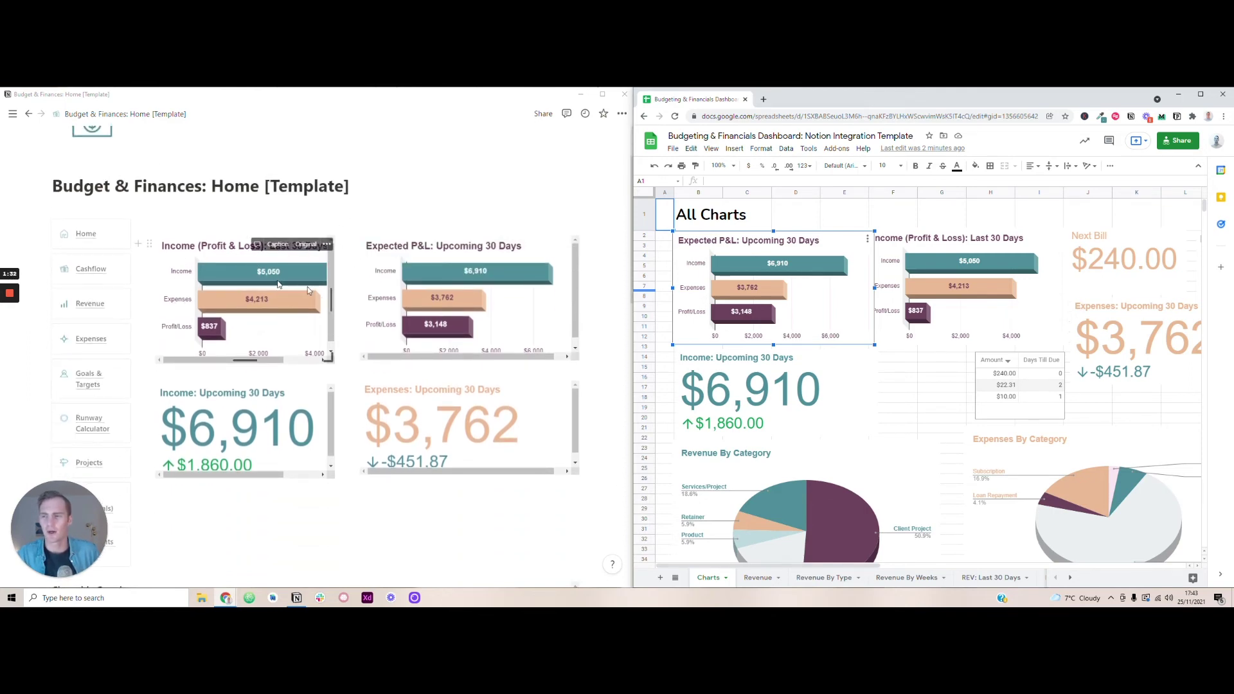
- Open the web publishing settings for the spreadsheet's Income (Profit & Loss): Last 30 Days chart
{"action": "left_click", "coordinate": [197, 250]}
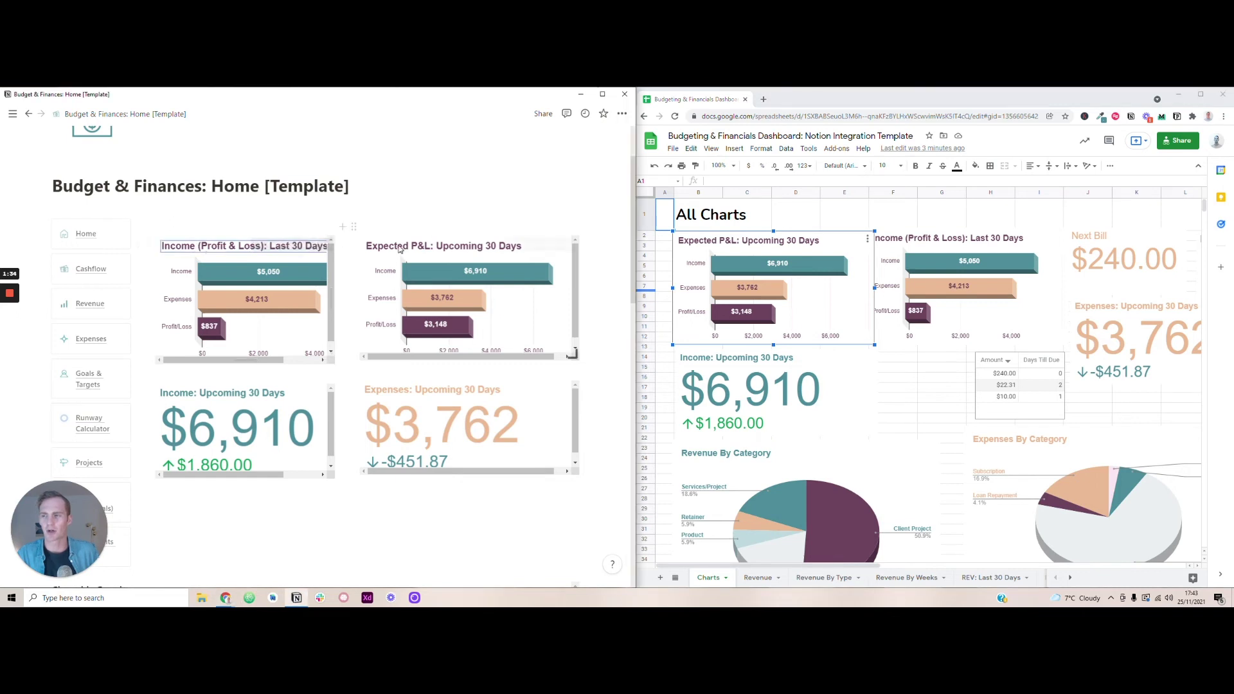
{"action": "left_click", "coordinate": [945, 249]}
{"action": "left_click", "coordinate": [1060, 239]}
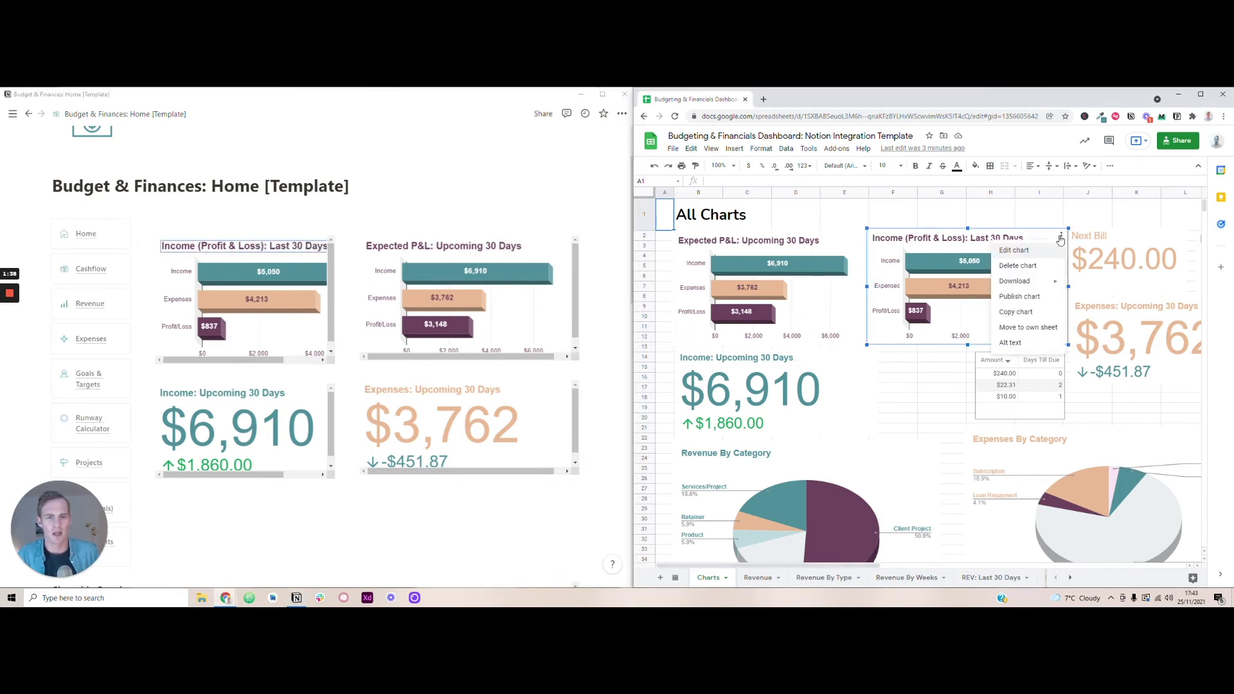
{"action": "left_click", "coordinate": [1022, 297]}
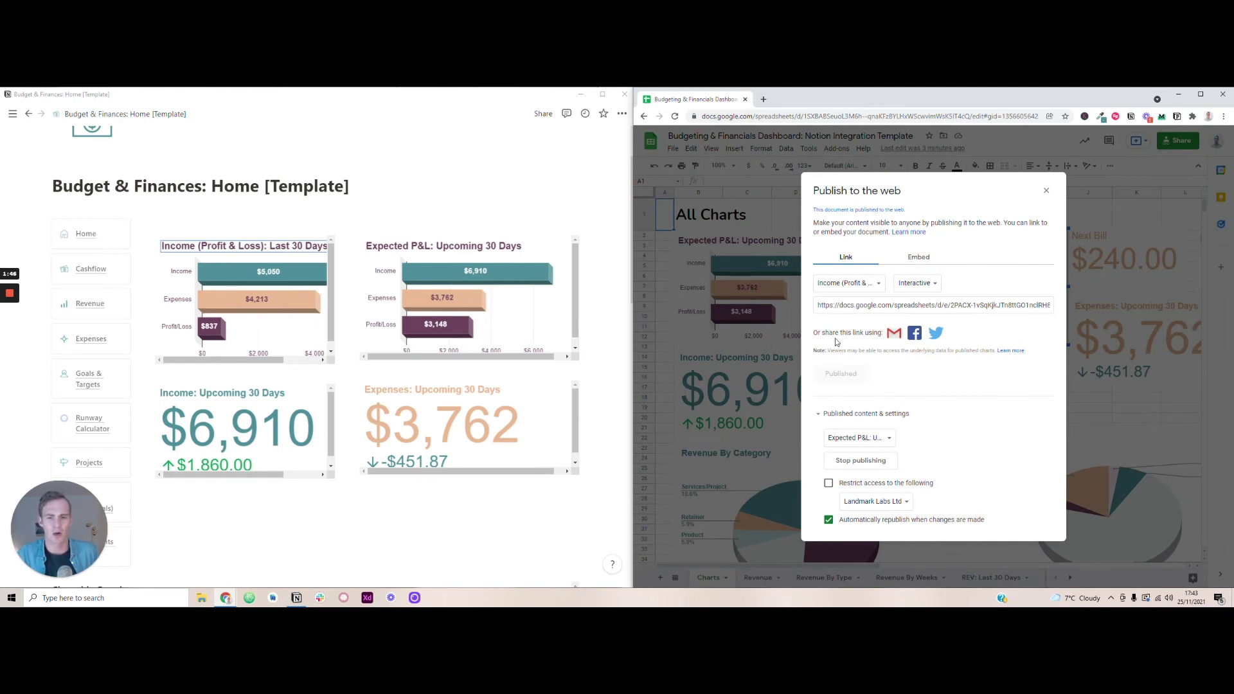
- View the embed code option for the Income (Profit & Loss): Last 30 Days chart, and copy its published link instead
{"action": "left_click", "coordinate": [918, 258]}
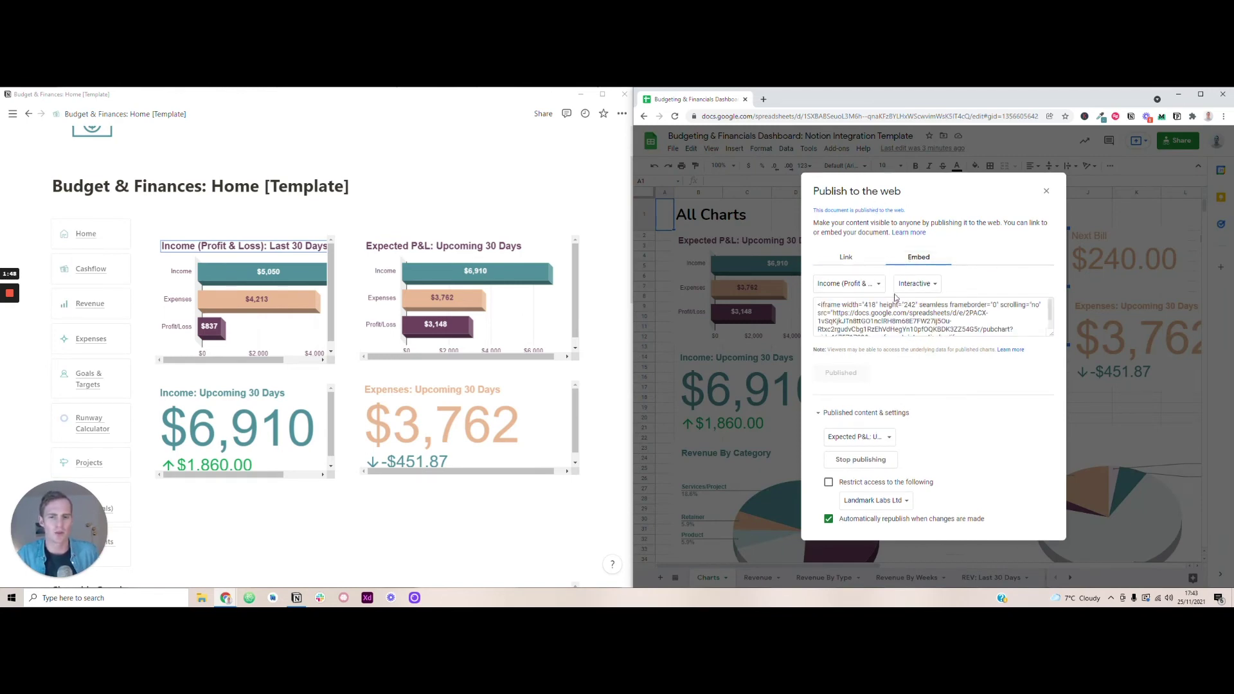
{"action": "left_click", "coordinate": [866, 260]}
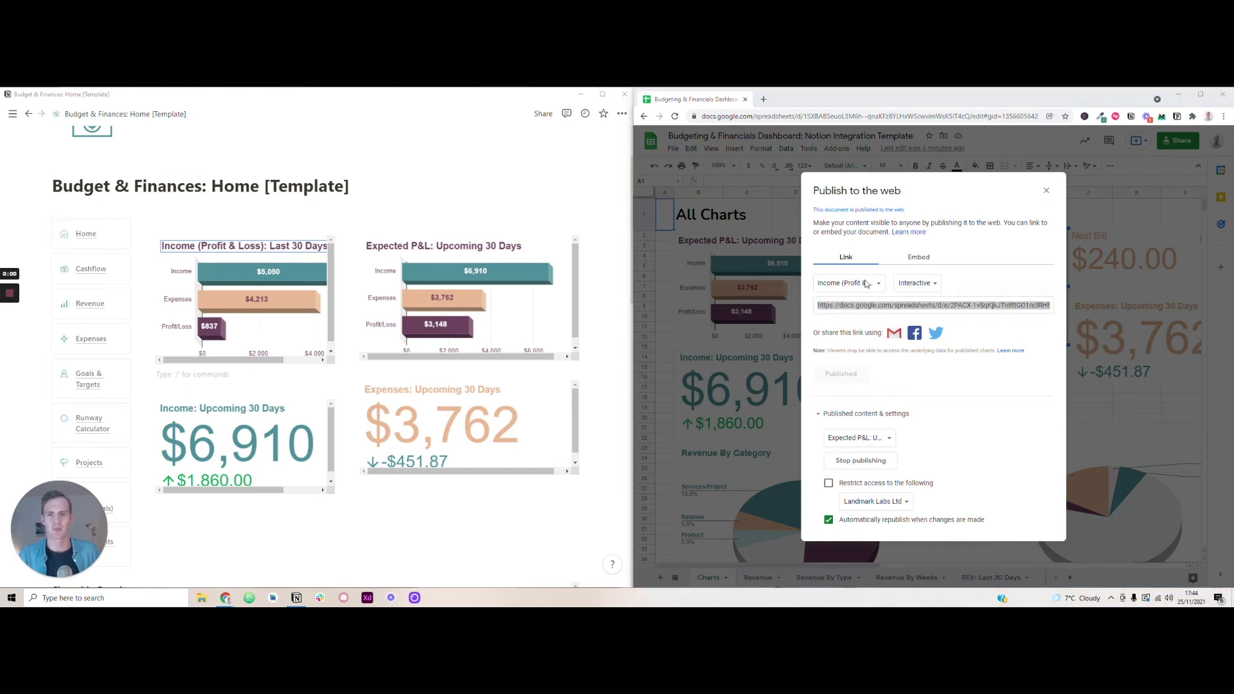
{"action": "left_click", "coordinate": [871, 306]}
{"action": "key", "text": "ctrl+c"}
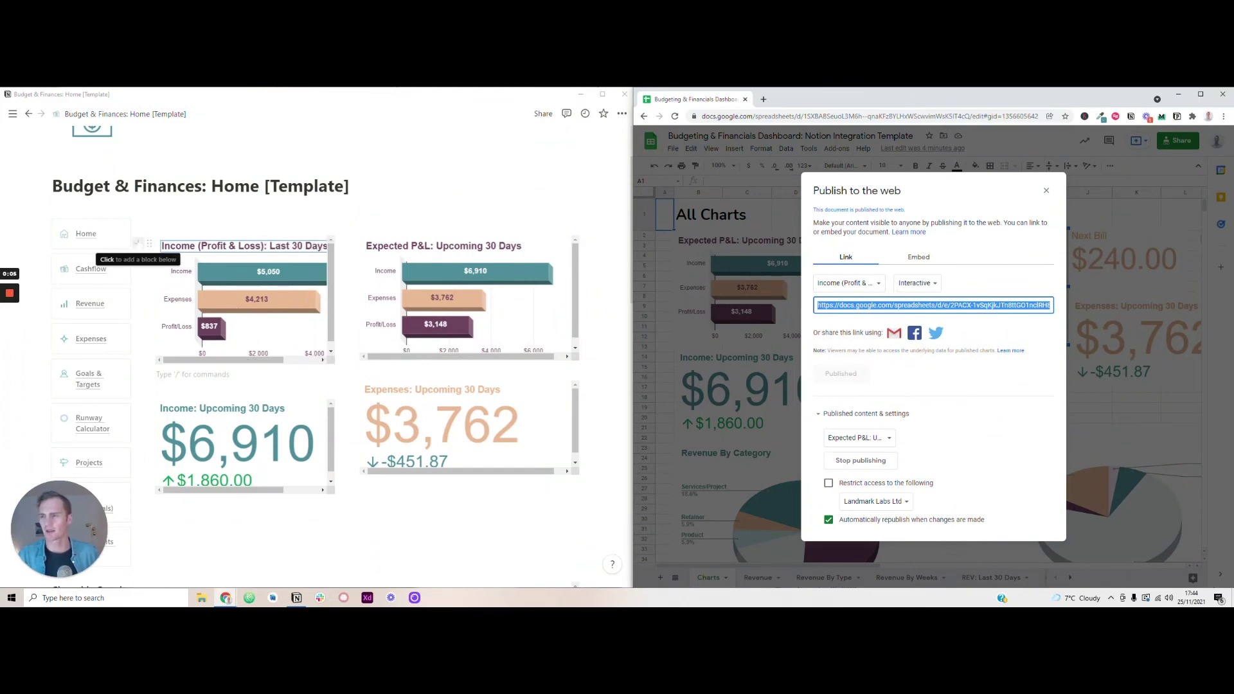
- Add an embed block below the Income (Profit & Loss) chart on the Notion Home page using the copied chart link
{"action": "left_click", "coordinate": [138, 244]}
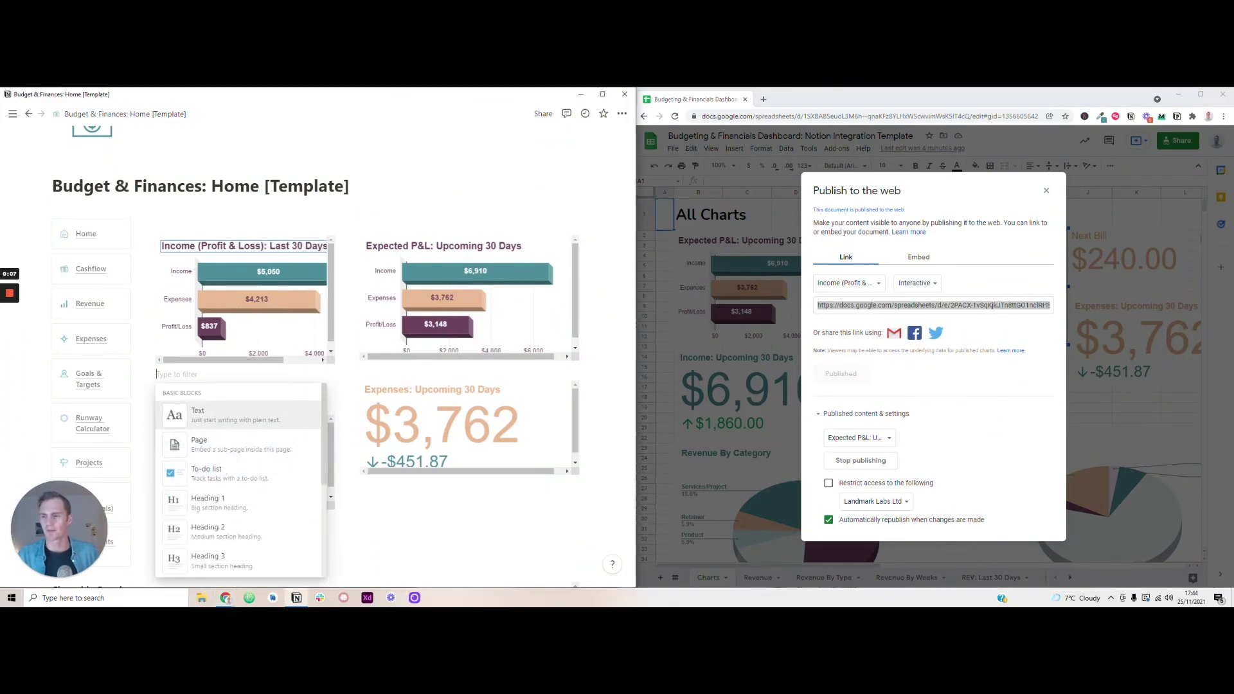
{"action": "type", "text": "embe"}
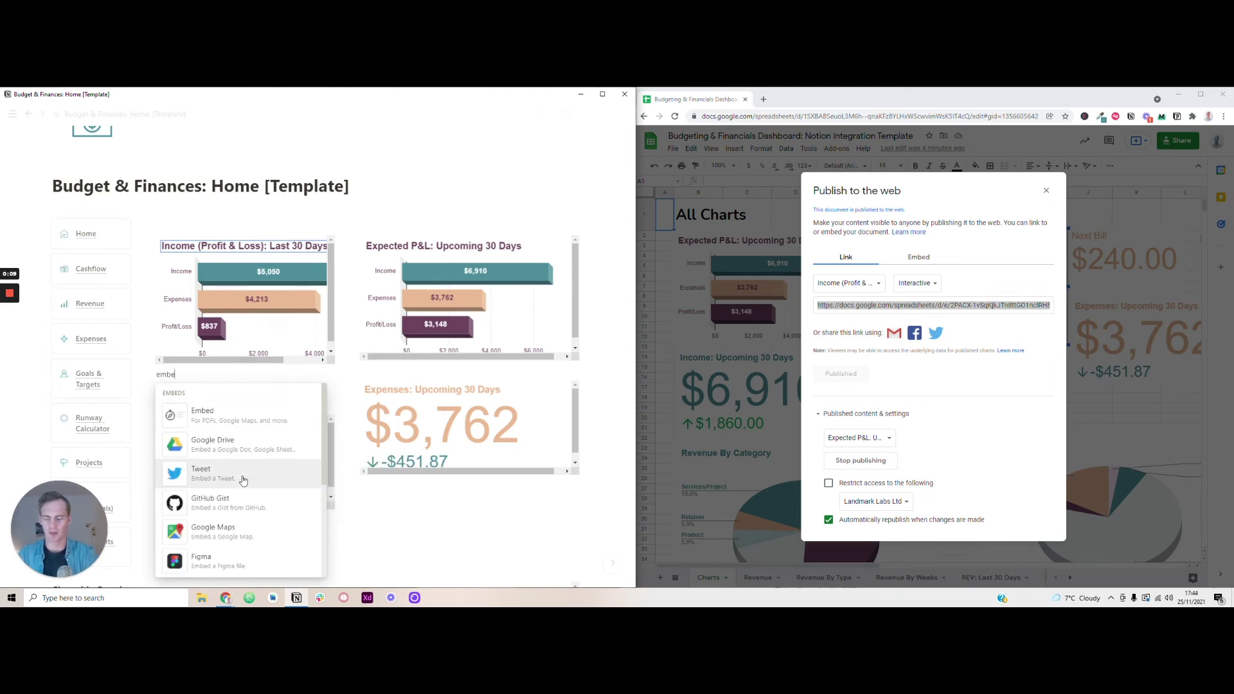
{"action": "type", "text": "d"}
{"action": "left_click", "coordinate": [227, 417]}
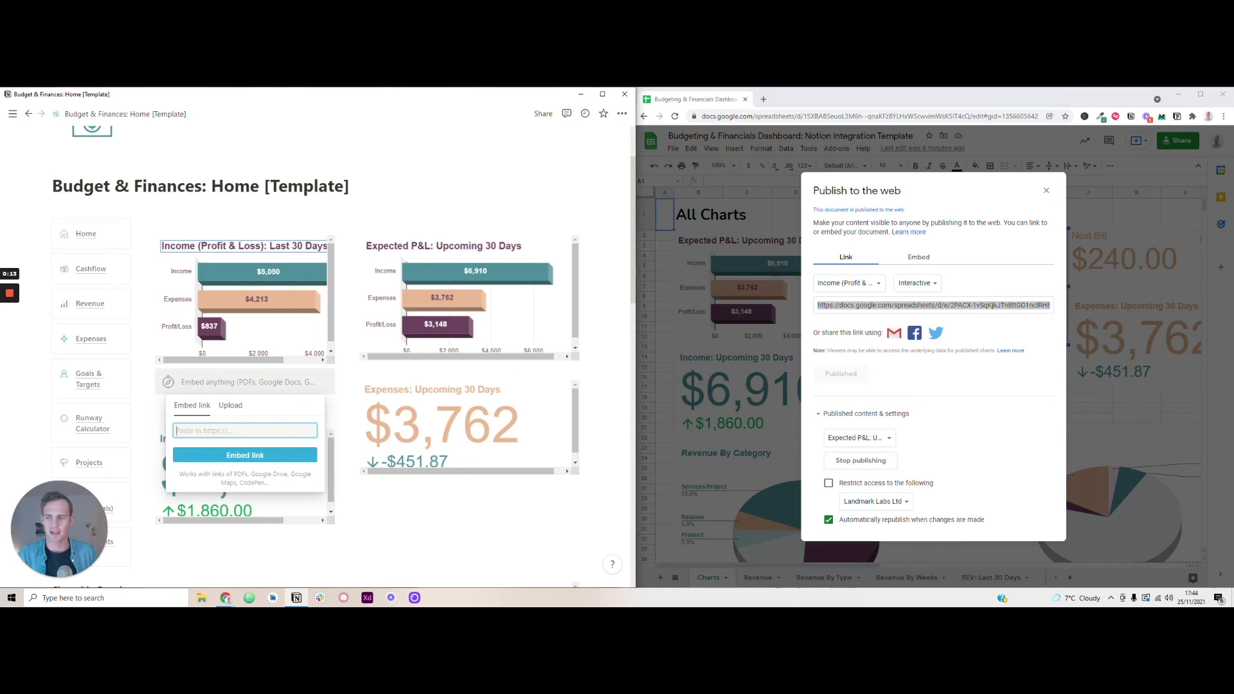
{"action": "key", "text": "ctrl+v"}
{"action": "left_click", "coordinate": [257, 456]}
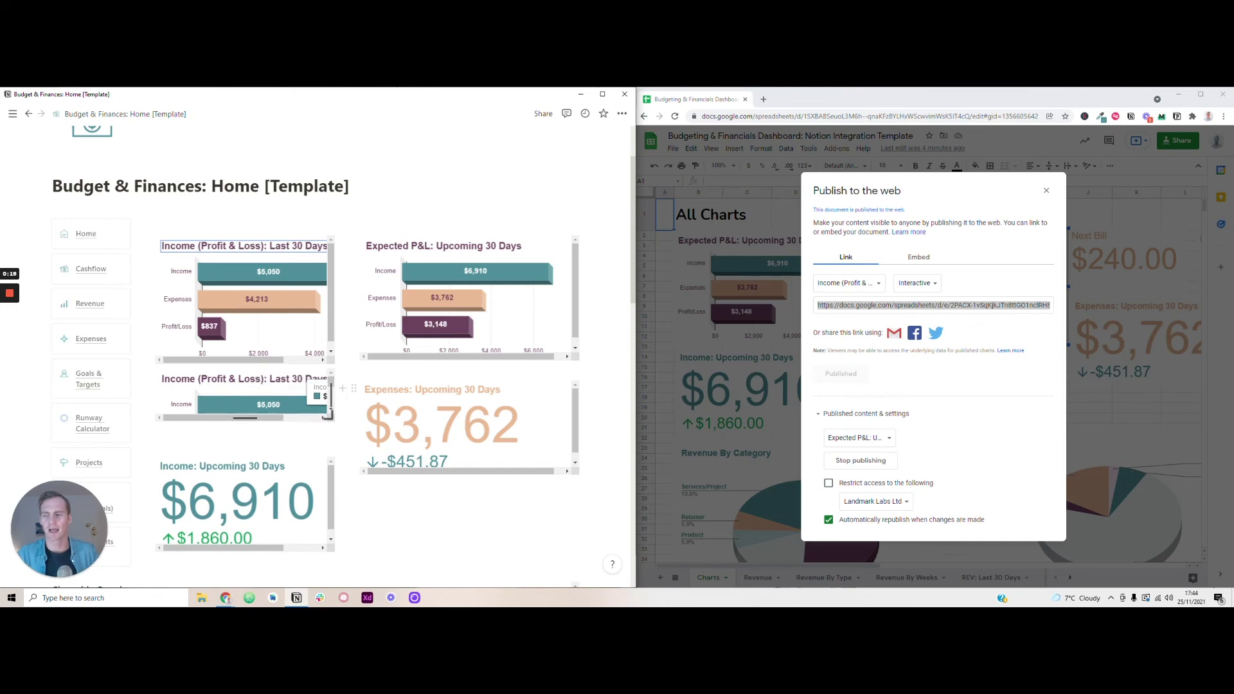
- Increase the new embed's height to show the whole chart, and delete the old Income (Profit & Loss) embed above it
{"action": "left_click_drag", "start_coordinate": [327, 415], "coordinate": [332, 498]}
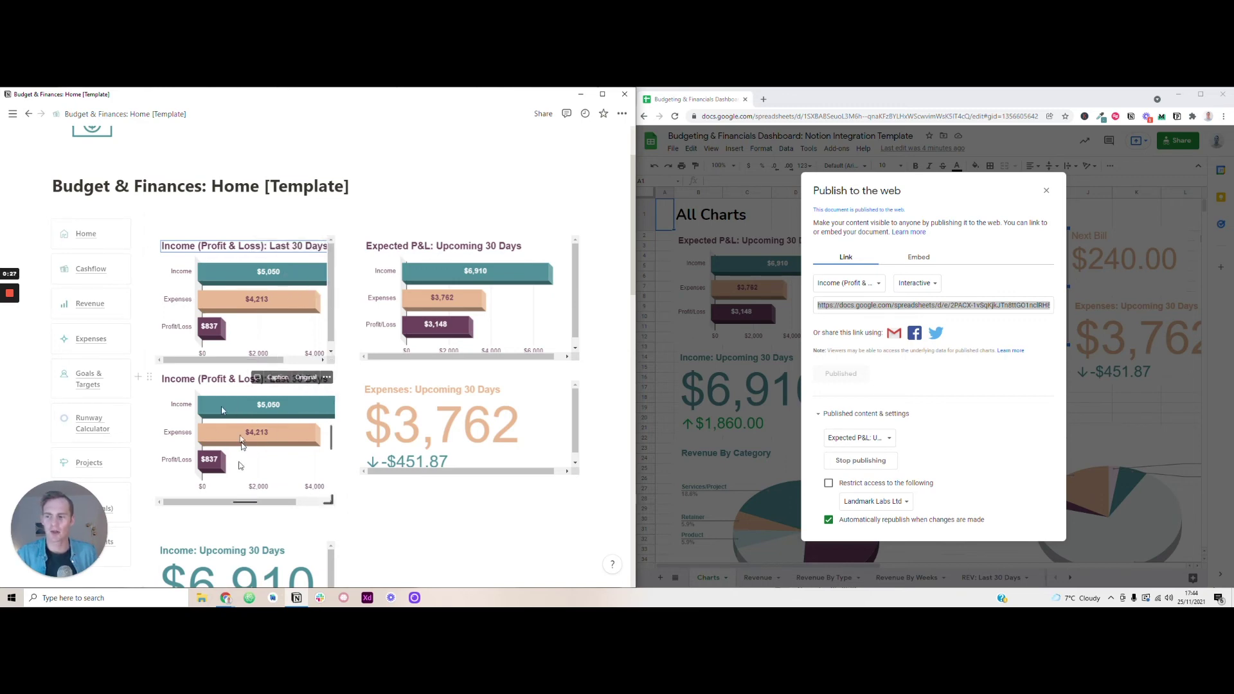
{"action": "left_click", "coordinate": [149, 248]}
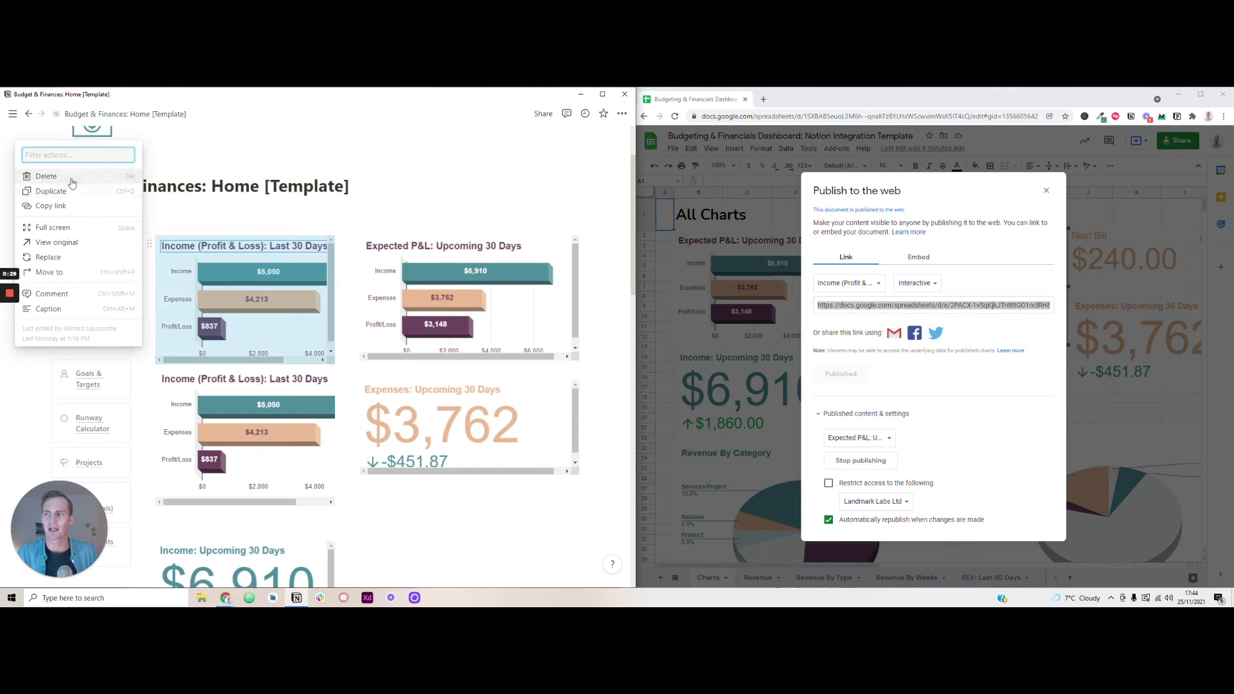
{"action": "left_click", "coordinate": [45, 178]}
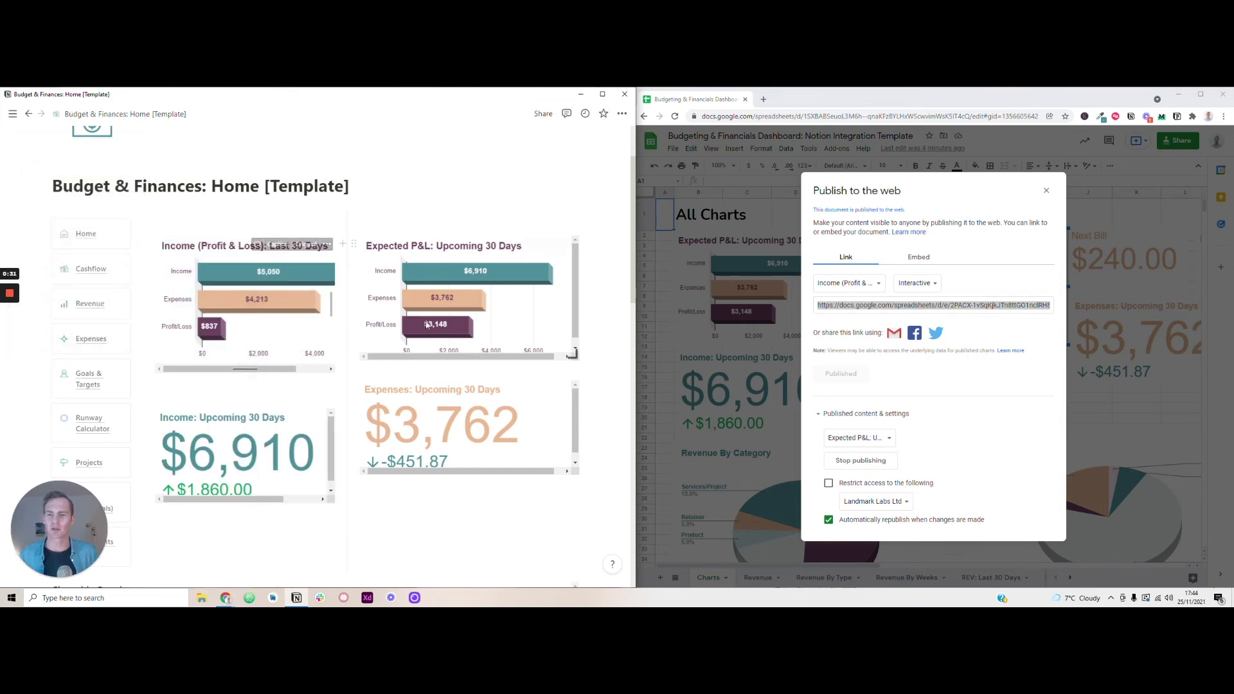
- Close the spreadsheet's publishing settings, and make the Expected P&L: Upcoming 30 Days embed on the Home page slightly taller
{"action": "left_click", "coordinate": [1046, 191]}
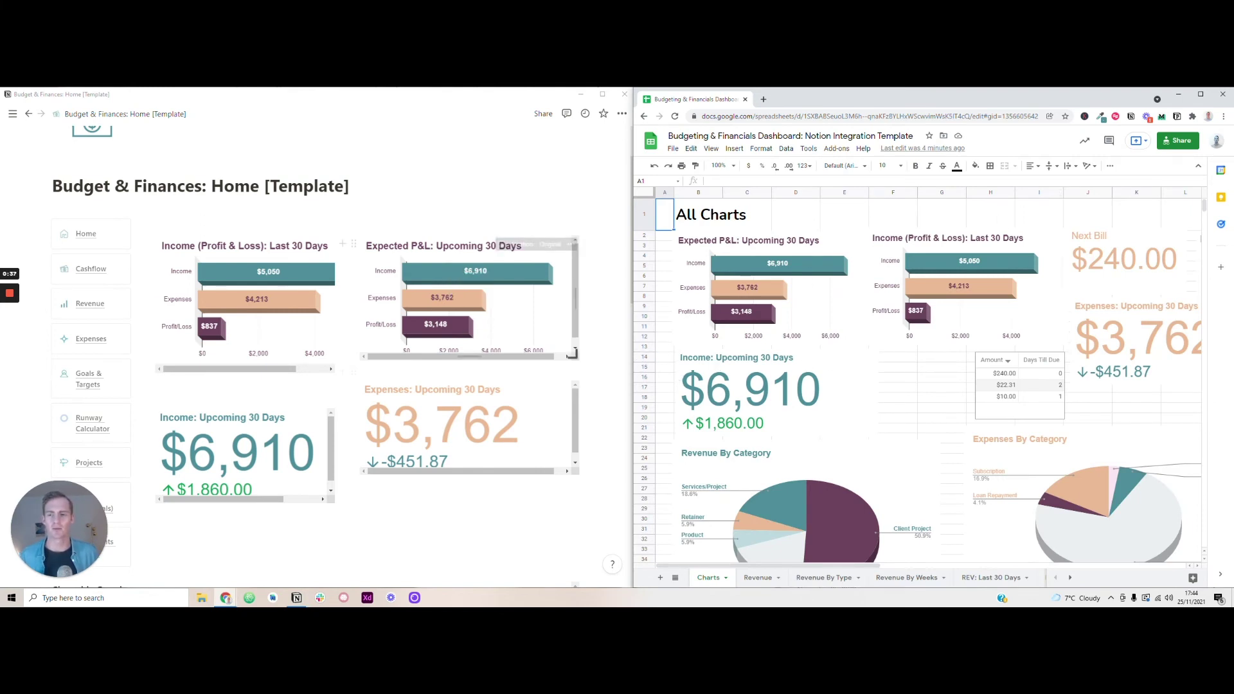
{"action": "left_click_drag", "start_coordinate": [469, 356], "coordinate": [469, 376]}
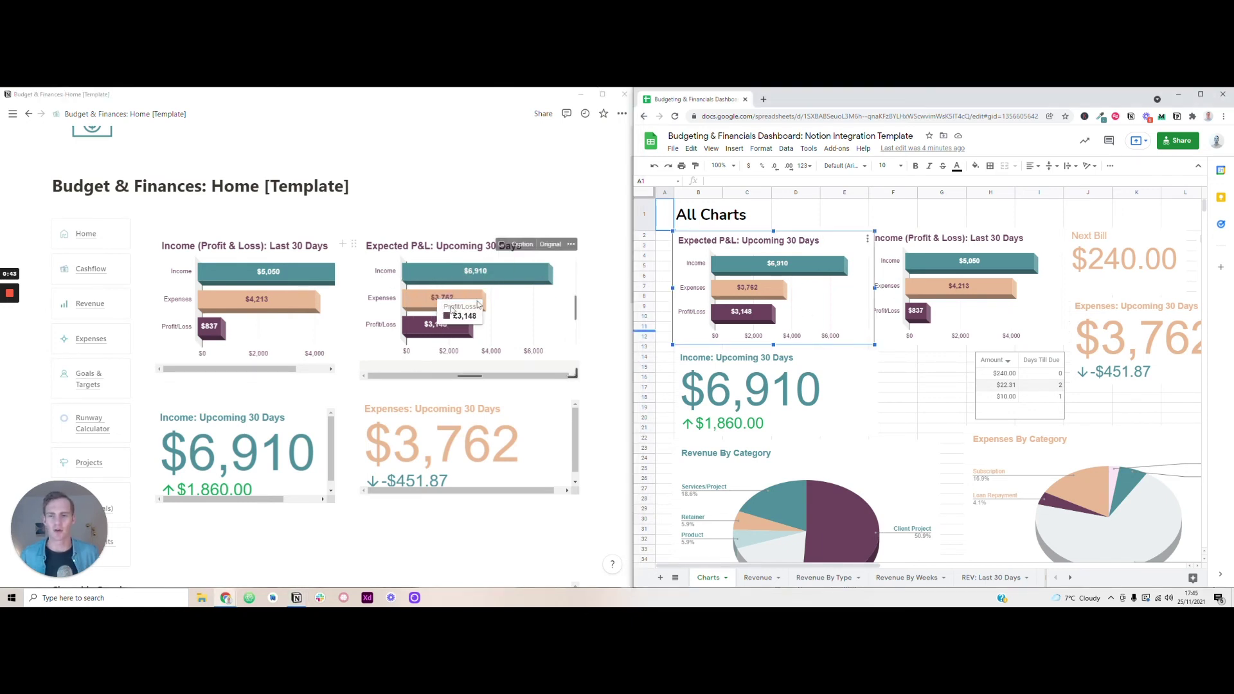
- View the web publishing settings for the spreadsheet's Expected P&L: Upcoming 30 Days chart, and close them again
{"action": "left_click", "coordinate": [866, 242]}
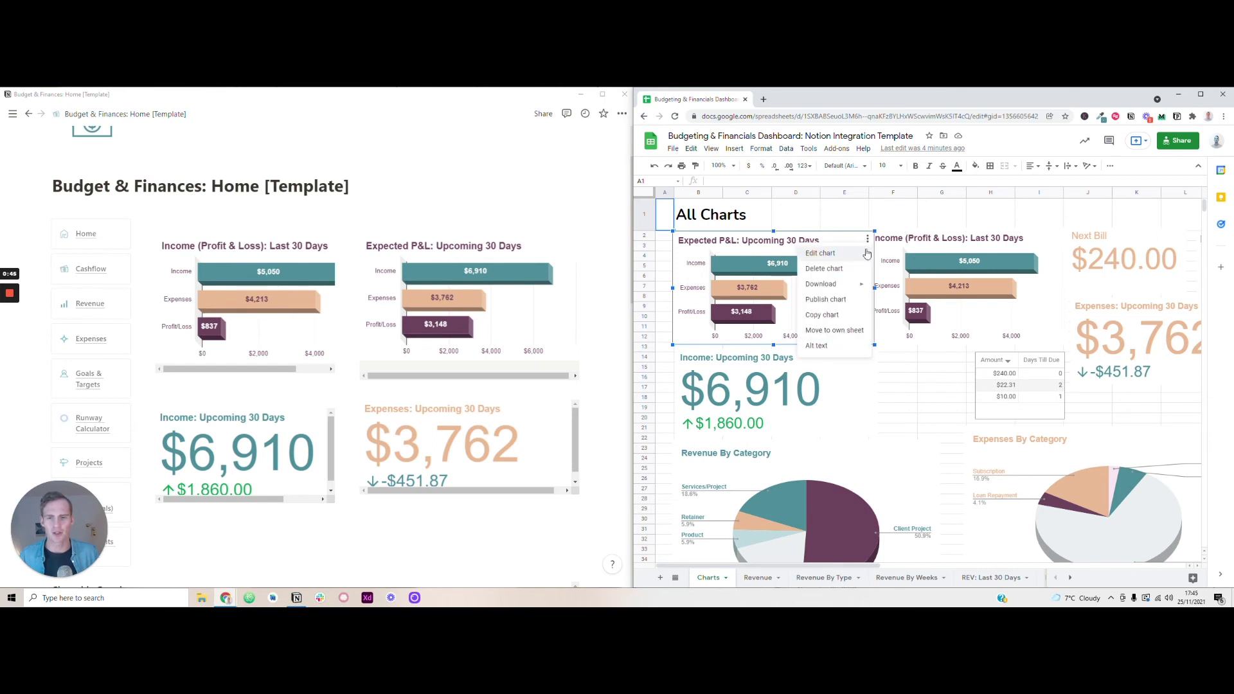
{"action": "left_click", "coordinate": [832, 302]}
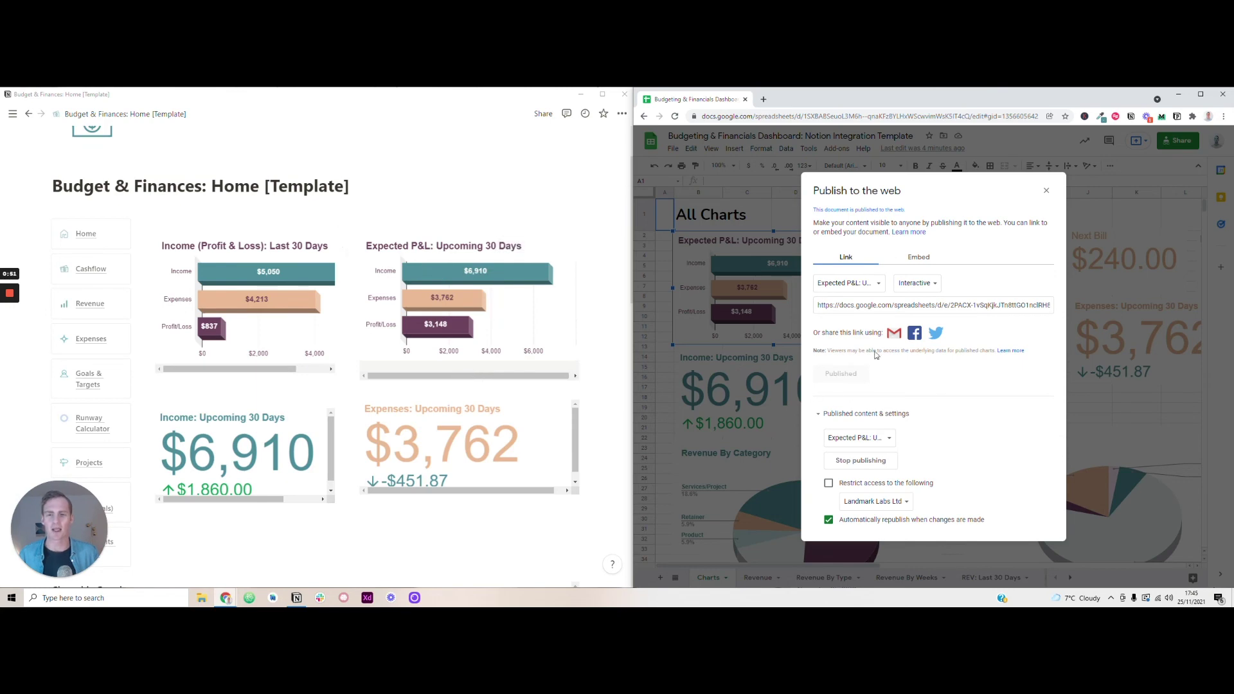
{"action": "left_click", "coordinate": [1046, 190]}
- Review the embedded charts on the Home page, and examine the Revenue Dashboard's charts and its Revenue (Gross) table
{"action": "scroll", "coordinate": [514, 319], "scroll_direction": "down", "scroll_amount": 5}
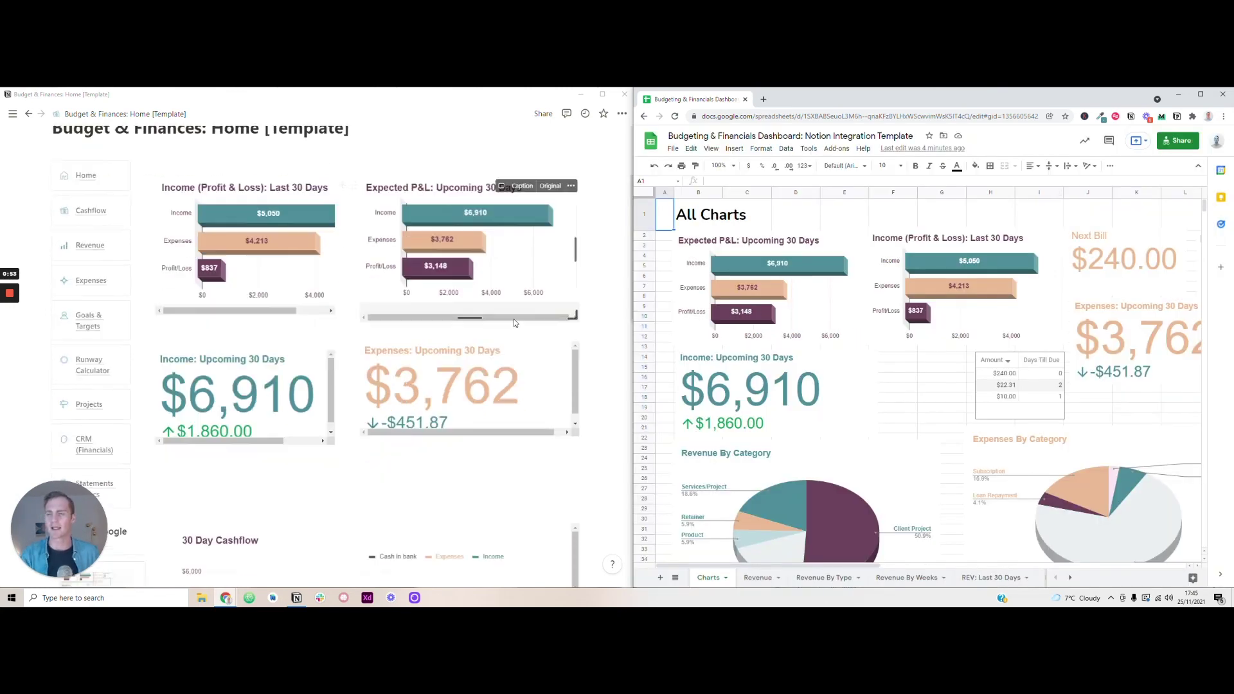
{"action": "scroll", "coordinate": [373, 353], "scroll_direction": "down", "scroll_amount": 4}
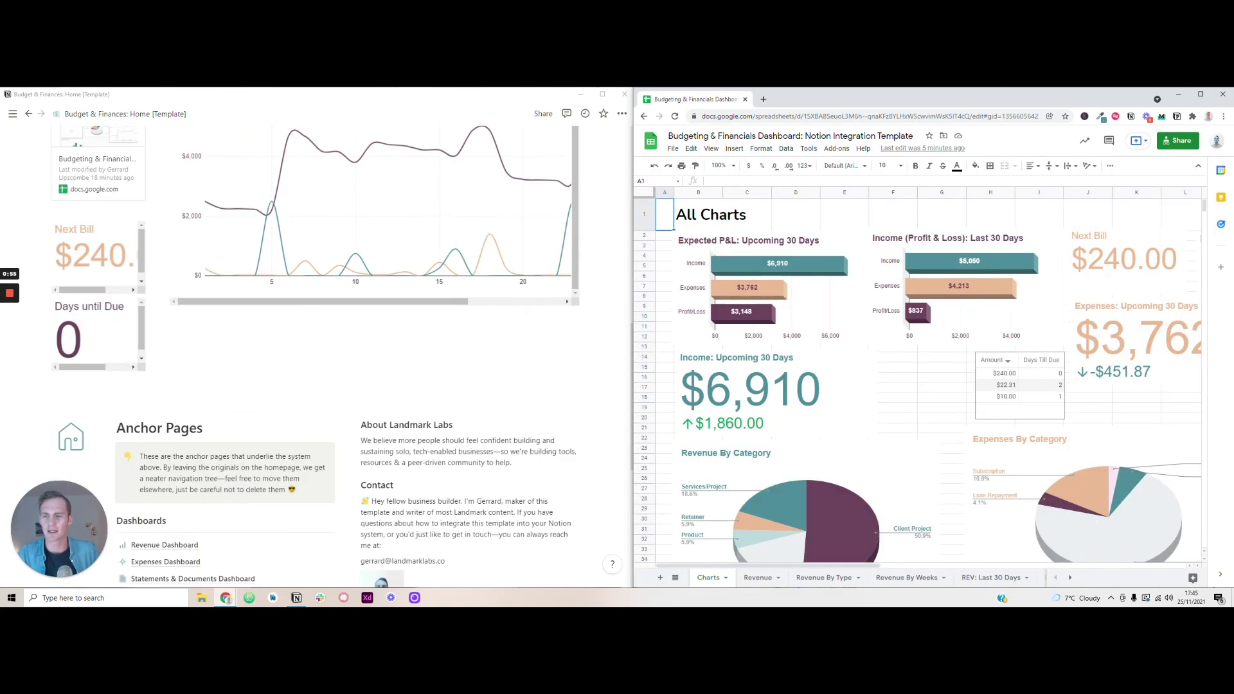
{"action": "scroll", "coordinate": [372, 353], "scroll_direction": "up", "scroll_amount": 6}
{"action": "scroll", "coordinate": [315, 353], "scroll_direction": "up", "scroll_amount": 5}
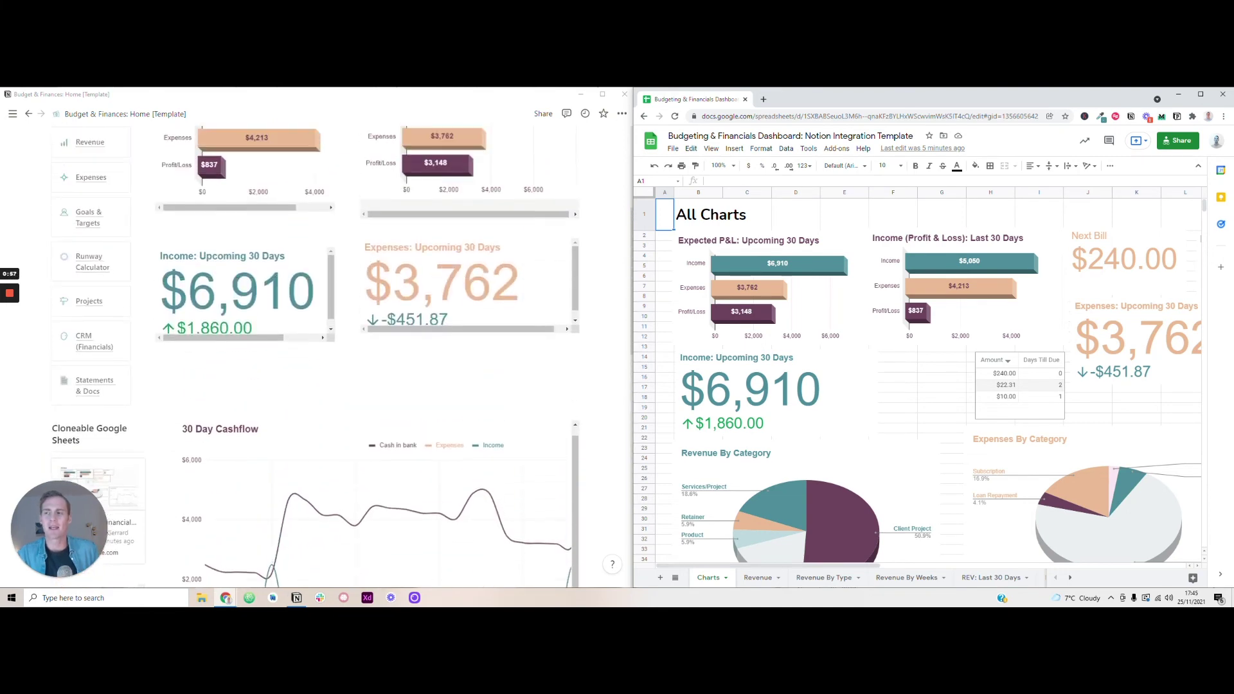
{"action": "scroll", "coordinate": [315, 338], "scroll_direction": "down", "scroll_amount": 2}
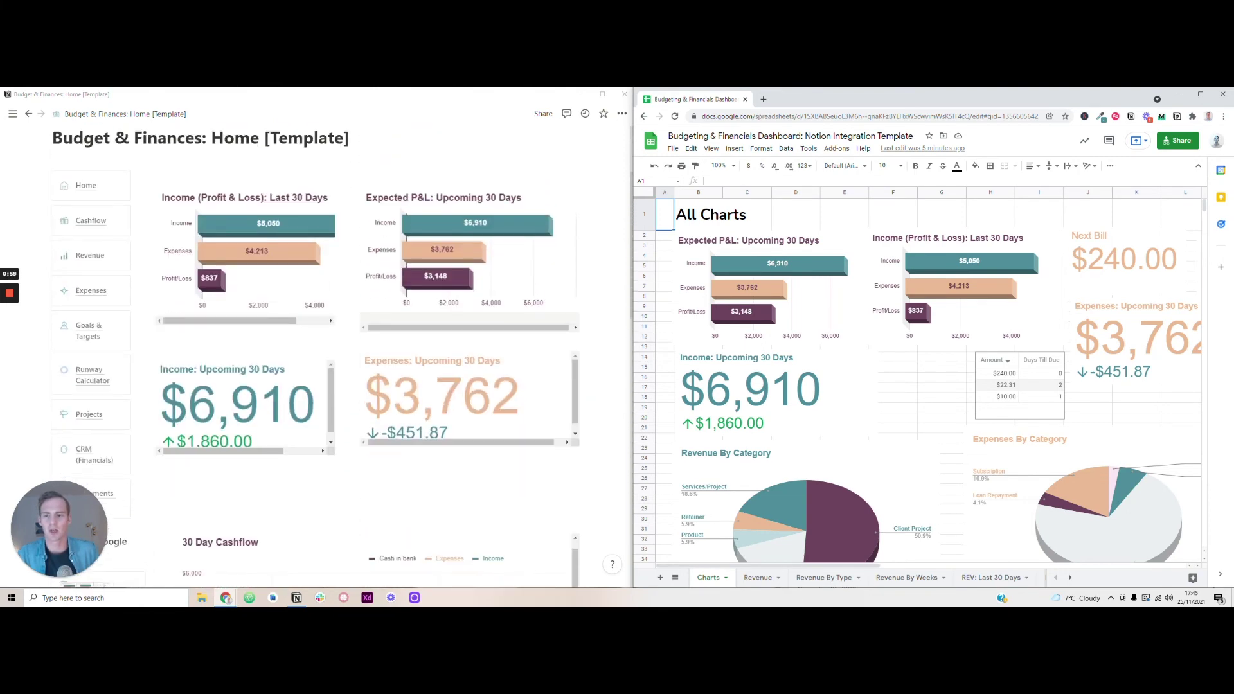
{"action": "left_click", "coordinate": [90, 256]}
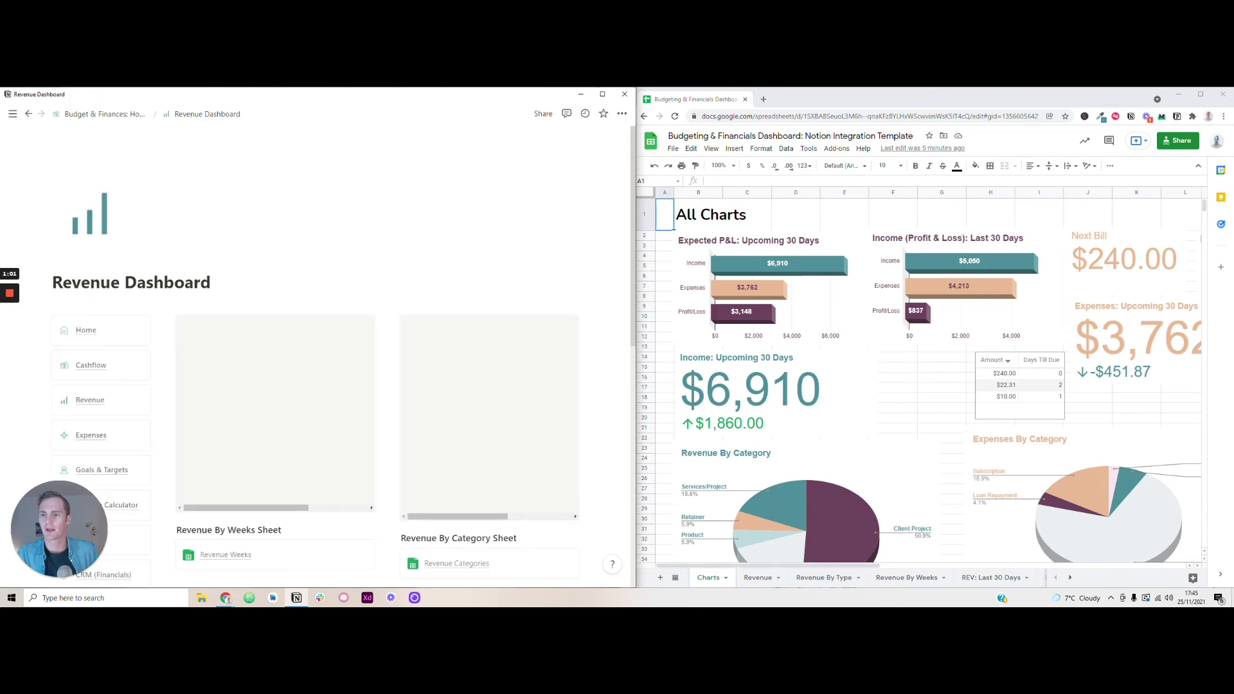
{"action": "scroll", "coordinate": [314, 353], "scroll_direction": "down", "scroll_amount": 2}
{"action": "scroll", "coordinate": [311, 257], "scroll_direction": "down", "scroll_amount": 2}
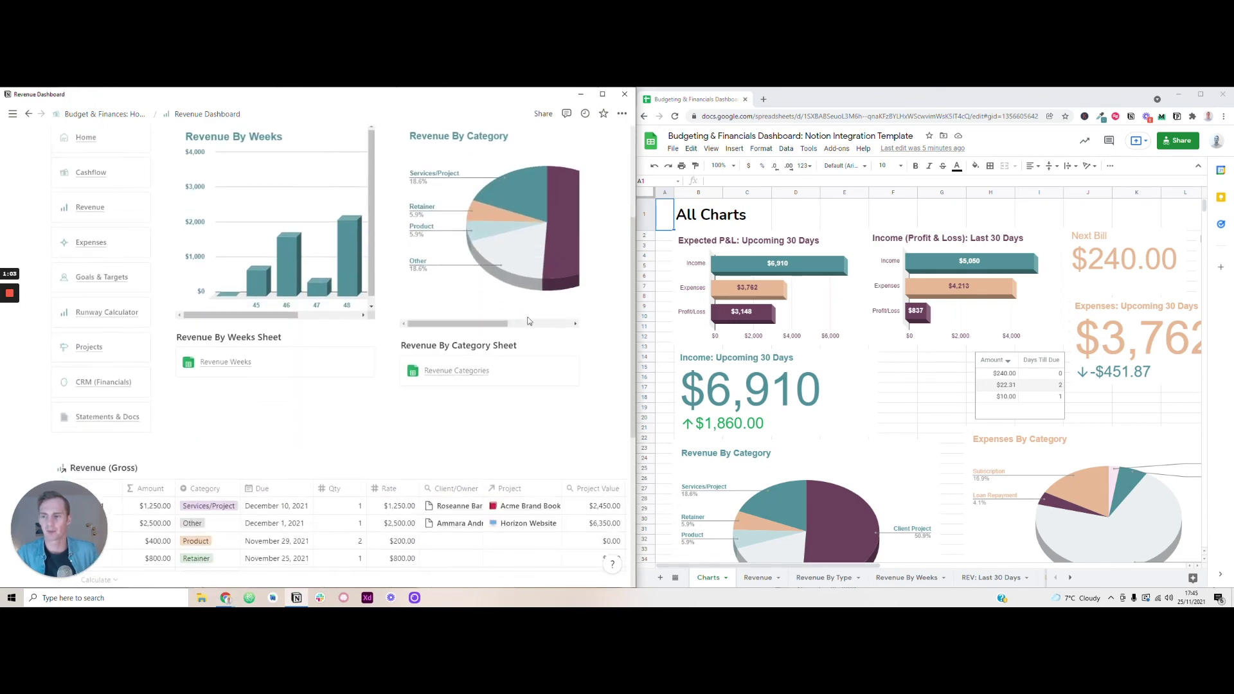
{"action": "scroll", "coordinate": [310, 250], "scroll_direction": "right", "scroll_amount": 3}
{"action": "scroll", "coordinate": [310, 257], "scroll_direction": "down", "scroll_amount": 5}
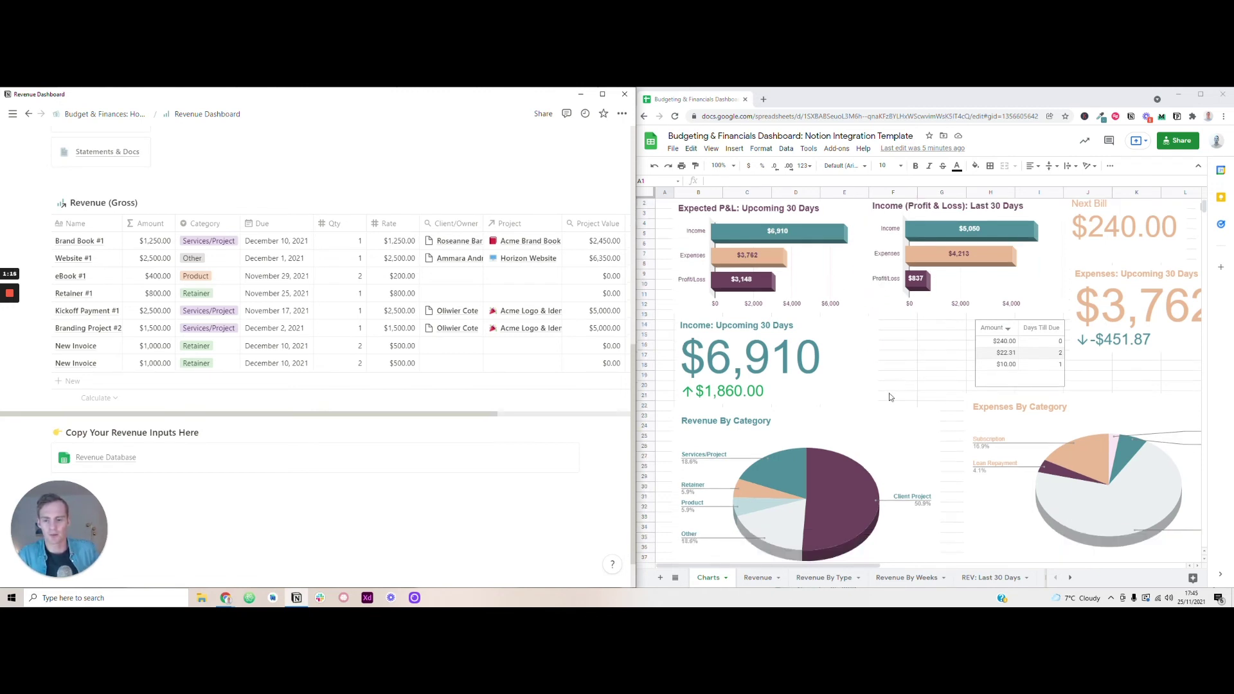
- Examine the dated entries on the spreadsheet's Revenue sheet alongside the Revenue (Gross) table
{"action": "left_click", "coordinate": [753, 578]}
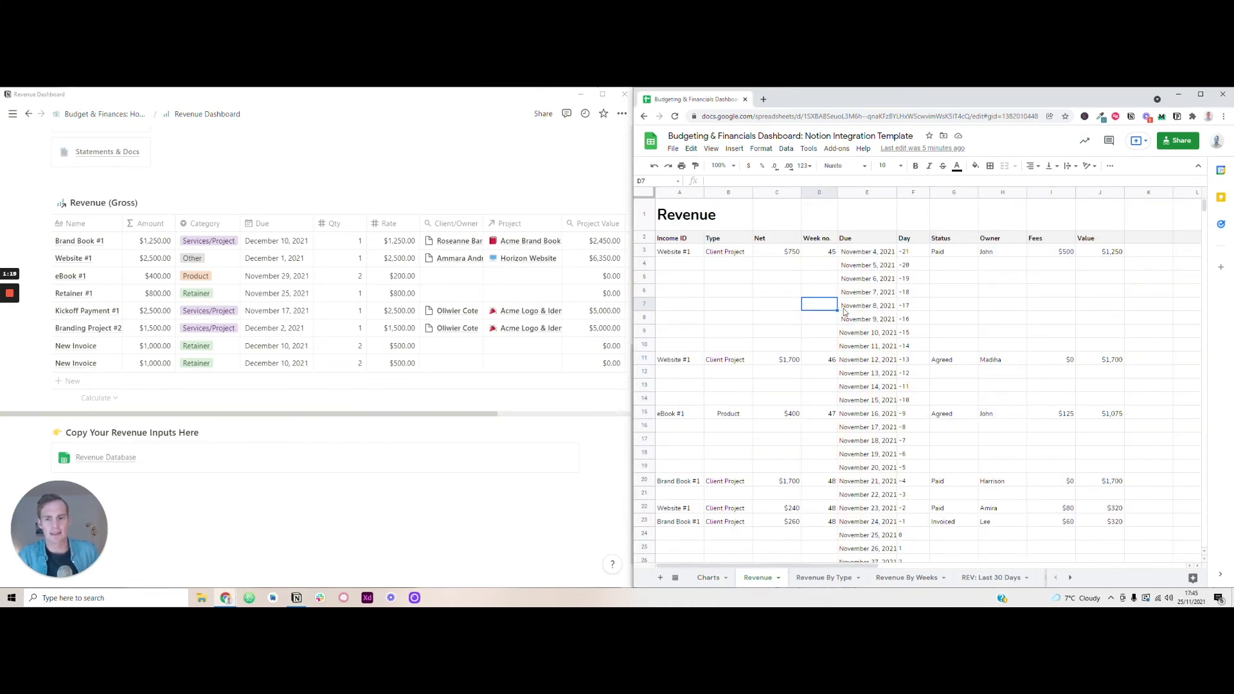
{"action": "scroll", "coordinate": [844, 311], "scroll_direction": "down", "scroll_amount": 10}
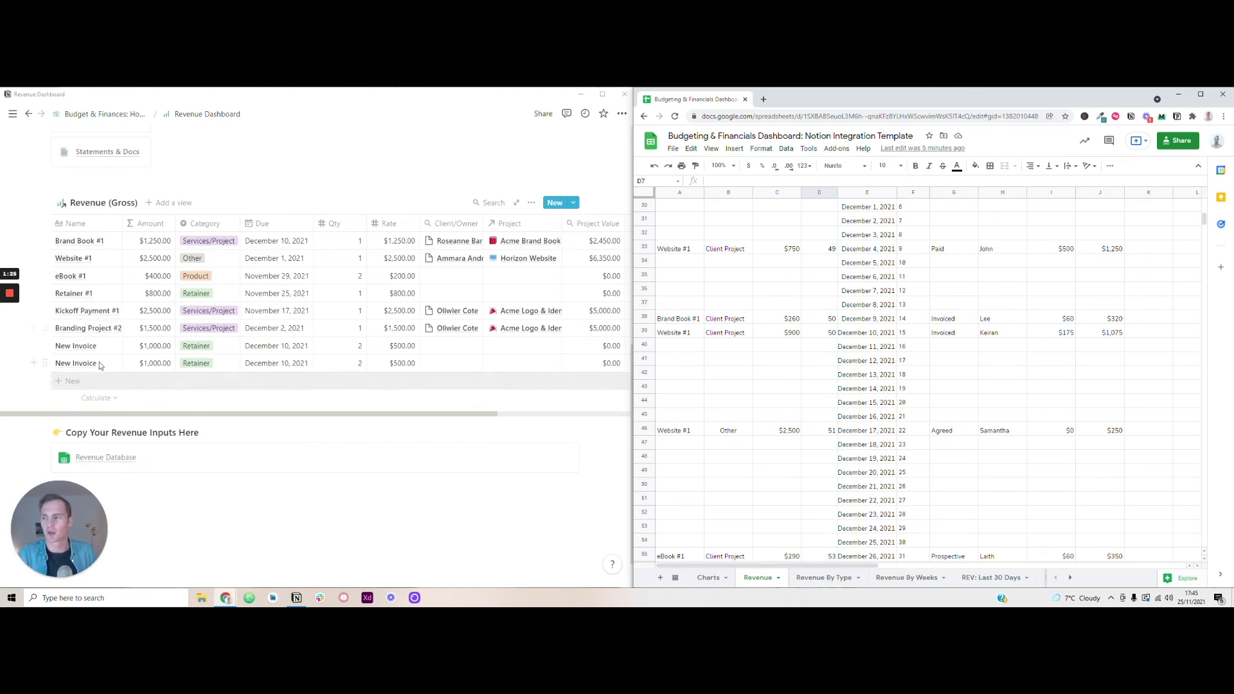
{"action": "scroll", "coordinate": [976, 583], "scroll_direction": "down", "scroll_amount": 5}
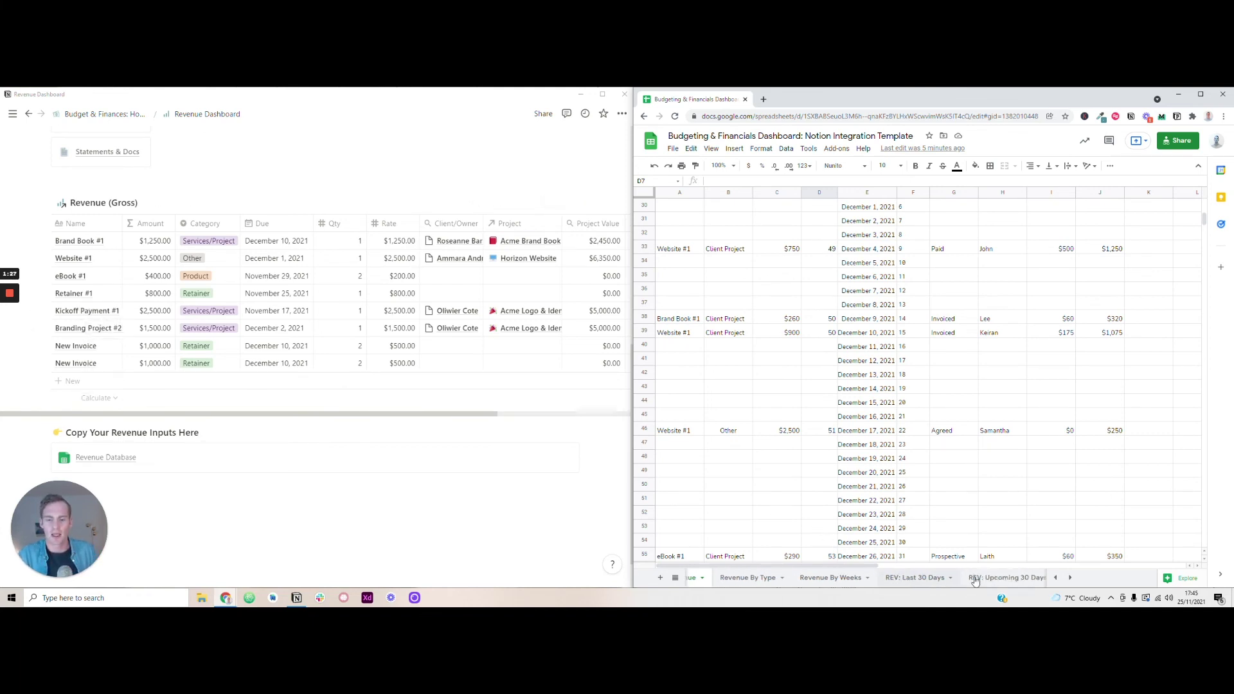
- Open the spreadsheet's Expenses sheet and the Expenses table on the Notion Expenses Dashboard for comparison
{"action": "left_click", "coordinate": [906, 578]}
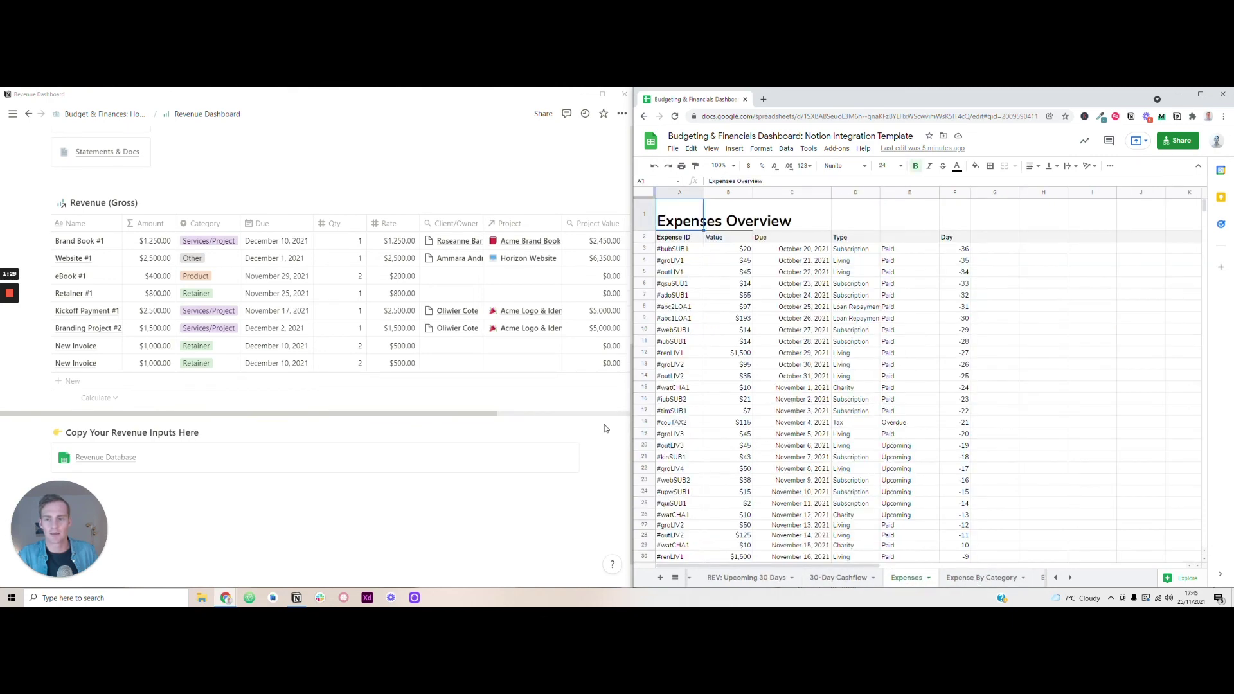
{"action": "scroll", "coordinate": [106, 343], "scroll_direction": "up", "scroll_amount": 10}
{"action": "left_click", "coordinate": [93, 412]}
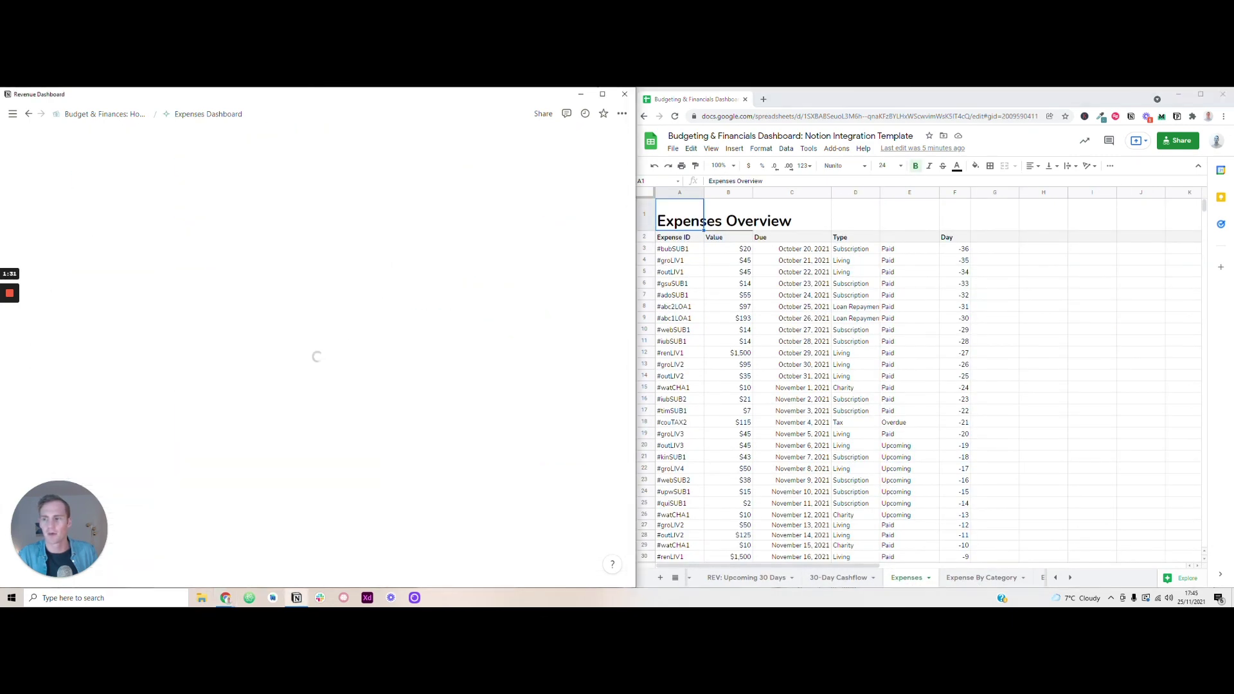
{"action": "scroll", "coordinate": [484, 304], "scroll_direction": "down", "scroll_amount": 6}
{"action": "scroll", "coordinate": [495, 169], "scroll_direction": "down", "scroll_amount": 1}
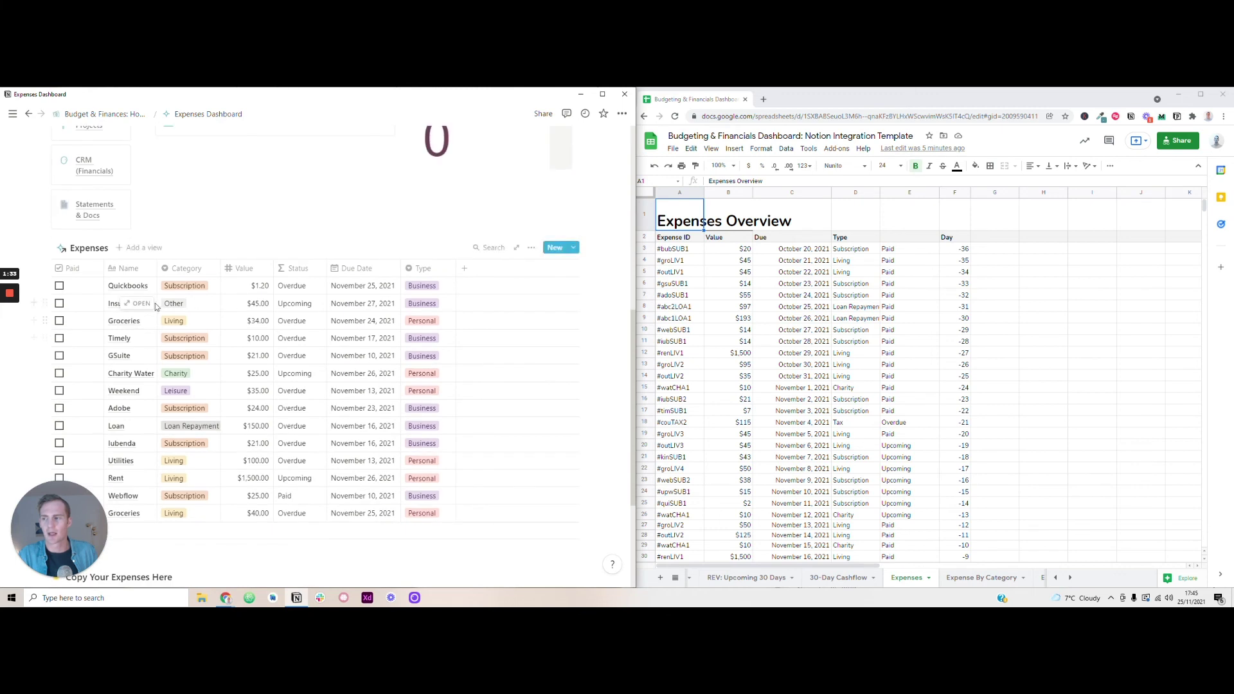
- Highlight the Name to Value cells from Quickbooks to Adobe and blank range A66:D74 on the Expenses sheet, and clear both selections
{"action": "left_click_drag", "start_coordinate": [111, 286], "coordinate": [273, 407]}
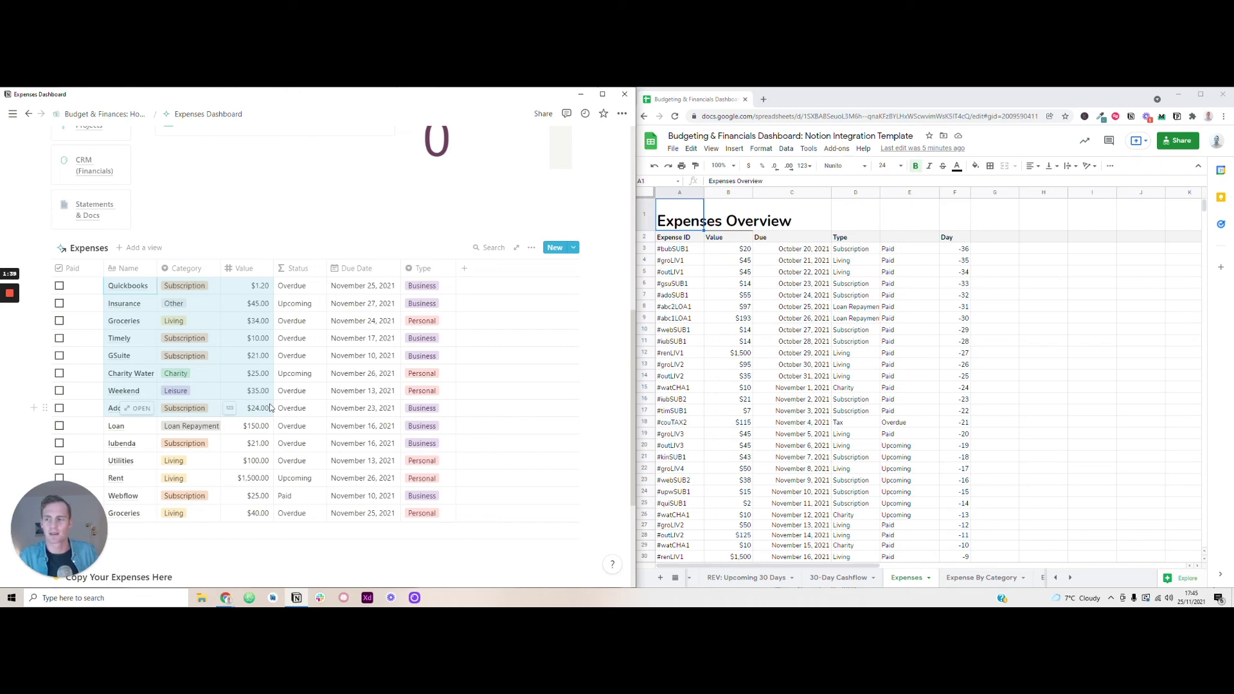
{"action": "scroll", "coordinate": [859, 319], "scroll_direction": "down", "scroll_amount": 7}
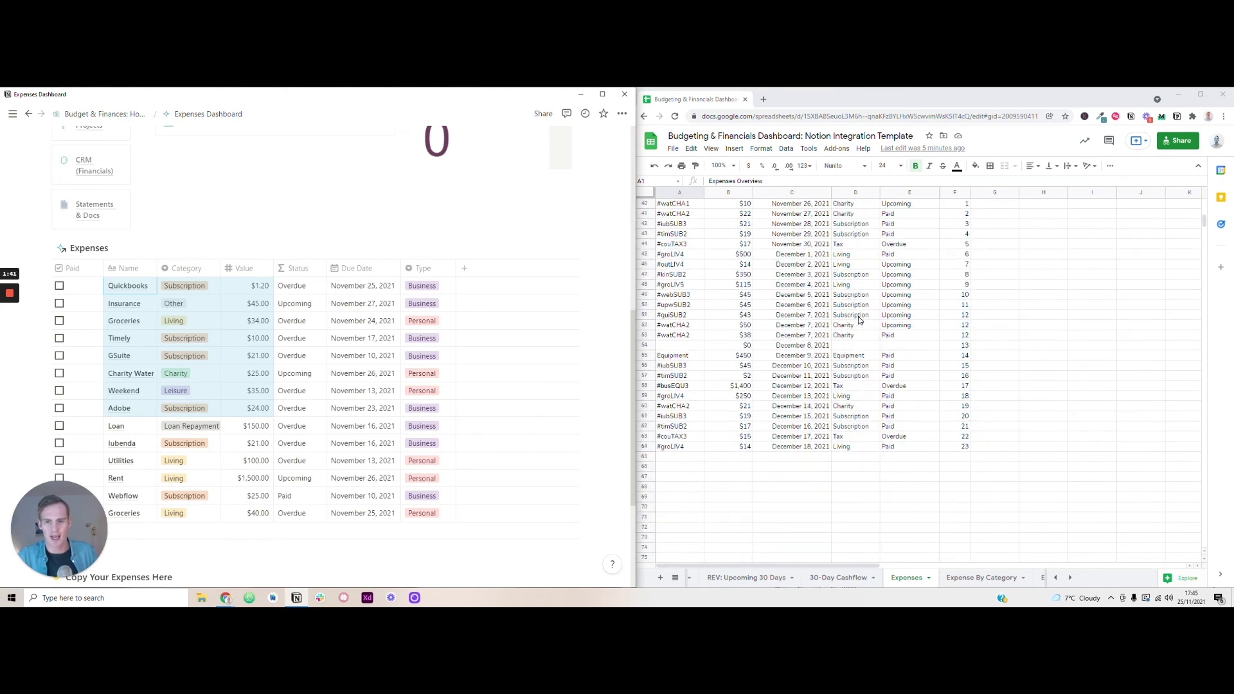
{"action": "scroll", "coordinate": [859, 319], "scroll_direction": "down", "scroll_amount": 1}
{"action": "left_click_drag", "start_coordinate": [688, 420], "coordinate": [853, 503]}
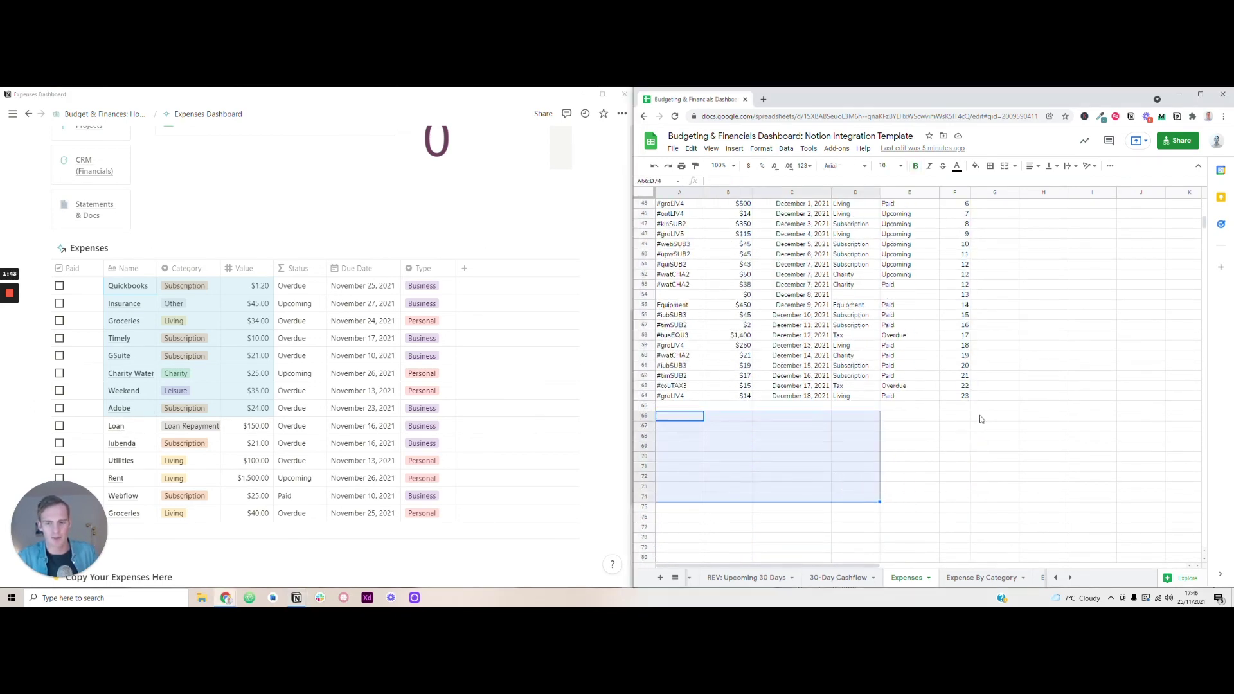
{"action": "left_click", "coordinate": [958, 447]}
{"action": "scroll", "coordinate": [910, 445], "scroll_direction": "up", "scroll_amount": 8}
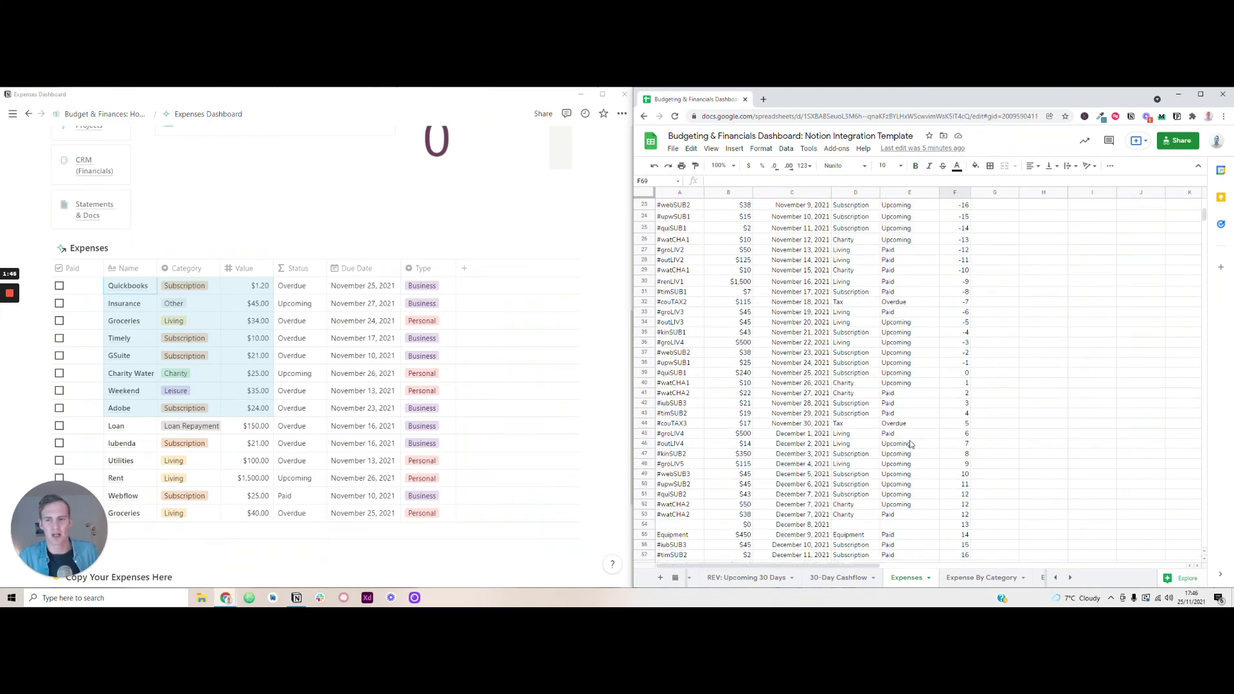
{"action": "left_click", "coordinate": [346, 215]}
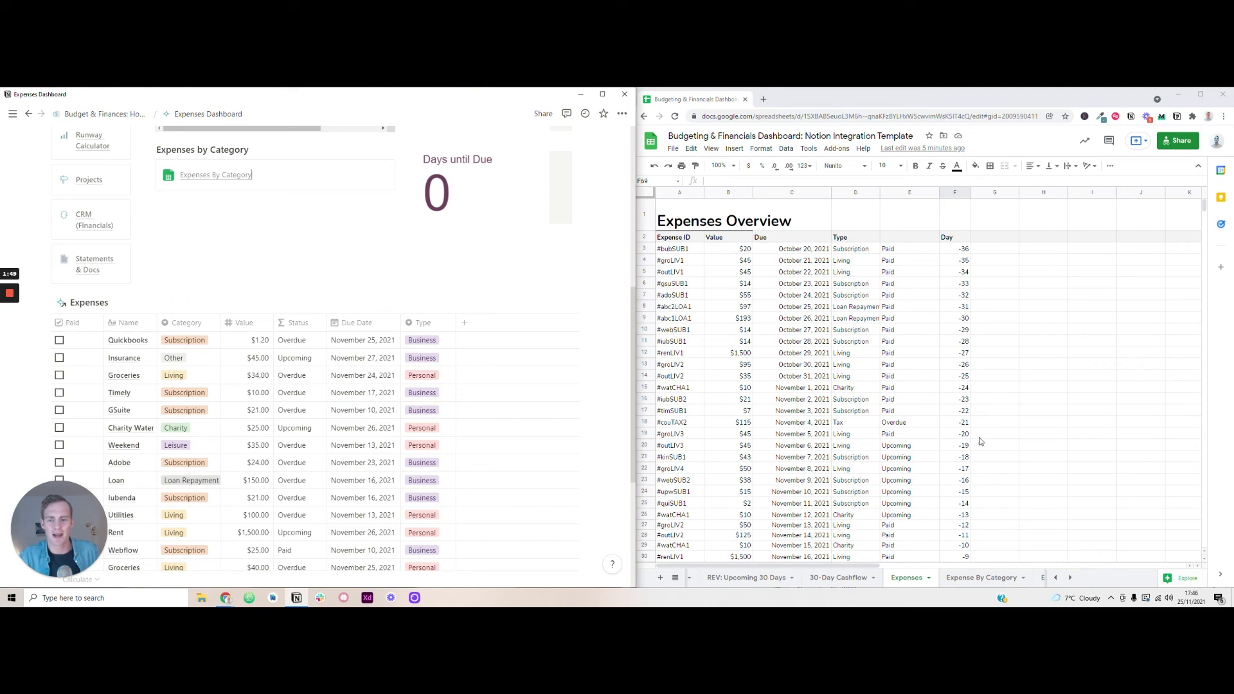
- View the Expense By Category and EXP: Upcoming 30 Days sheets, and compare them with the Expenses Dashboard's charts
{"action": "left_click", "coordinate": [985, 578]}
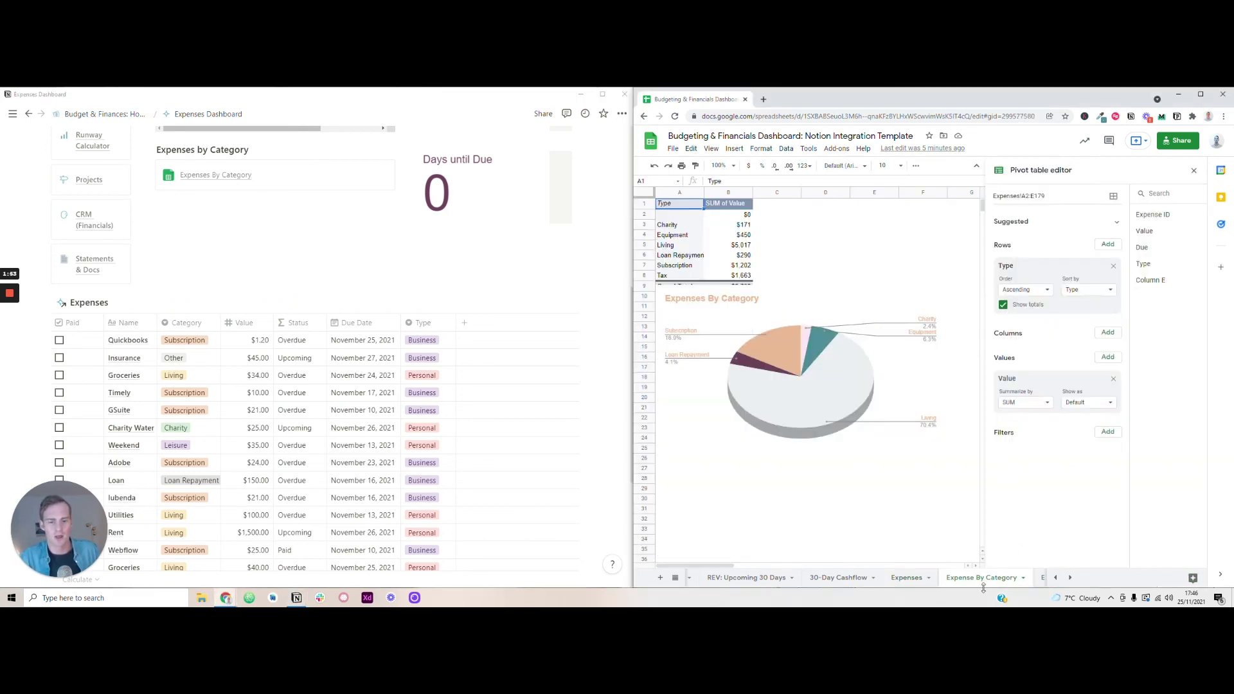
{"action": "left_click", "coordinate": [1040, 578]}
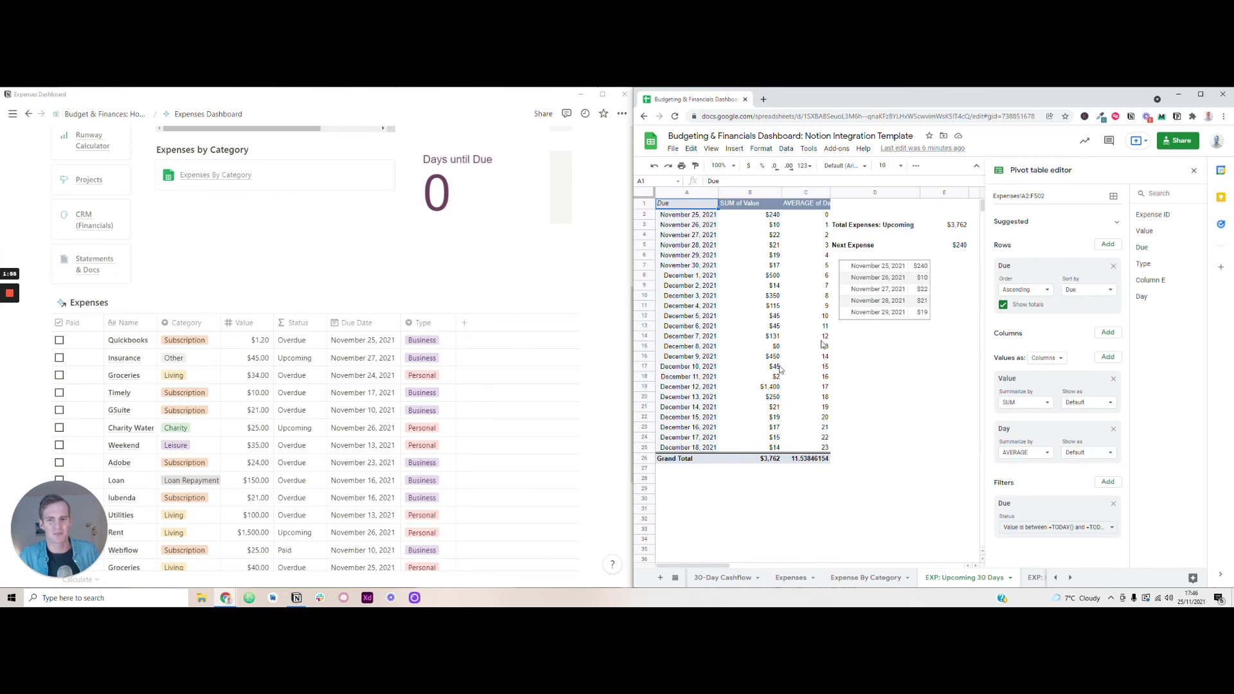
{"action": "scroll", "coordinate": [315, 277], "scroll_direction": "up", "scroll_amount": 6}
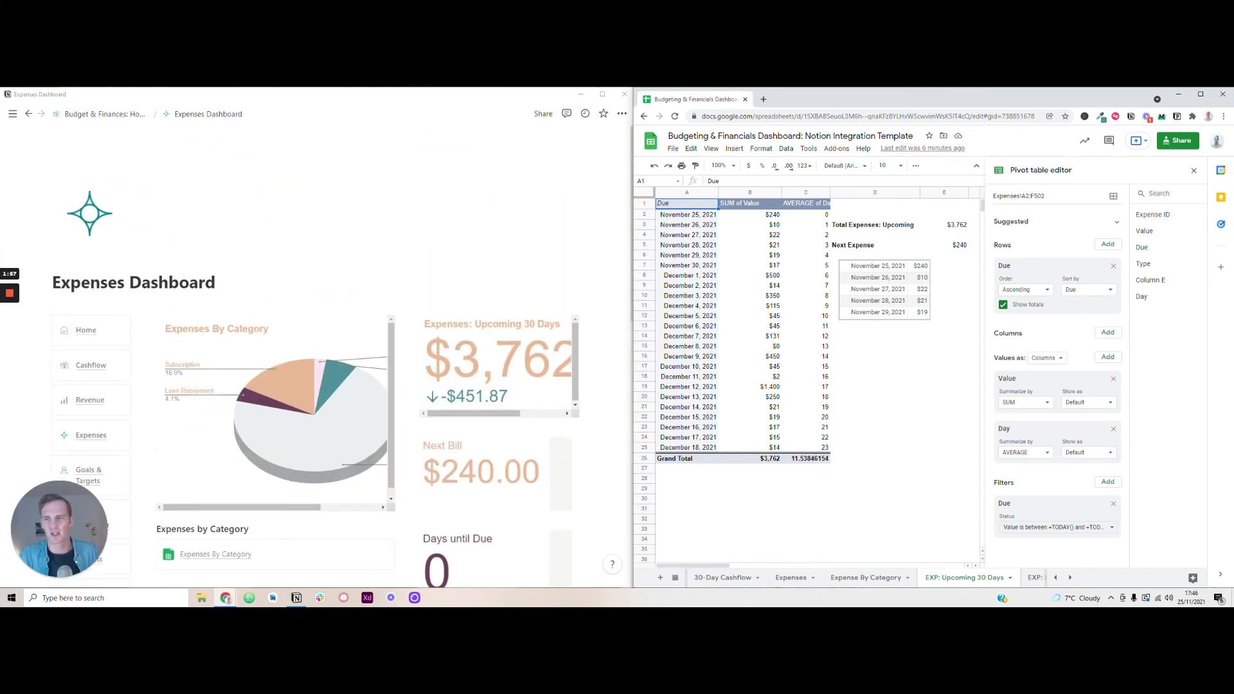
- View the spreadsheet's Expenses and 30-Day Cashflow sheets
{"action": "left_click", "coordinate": [794, 580]}
{"action": "left_click", "coordinate": [727, 578]}
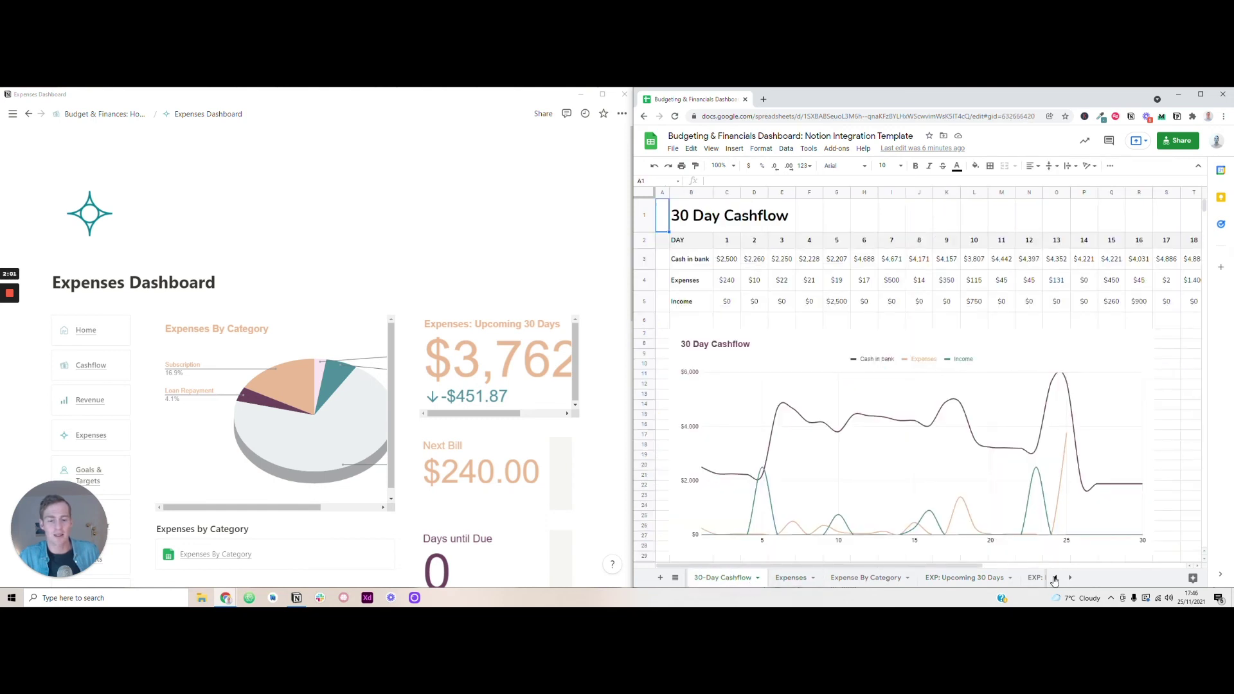
{"action": "left_click", "coordinate": [1055, 580]}
{"action": "left_click", "coordinate": [1055, 580]}
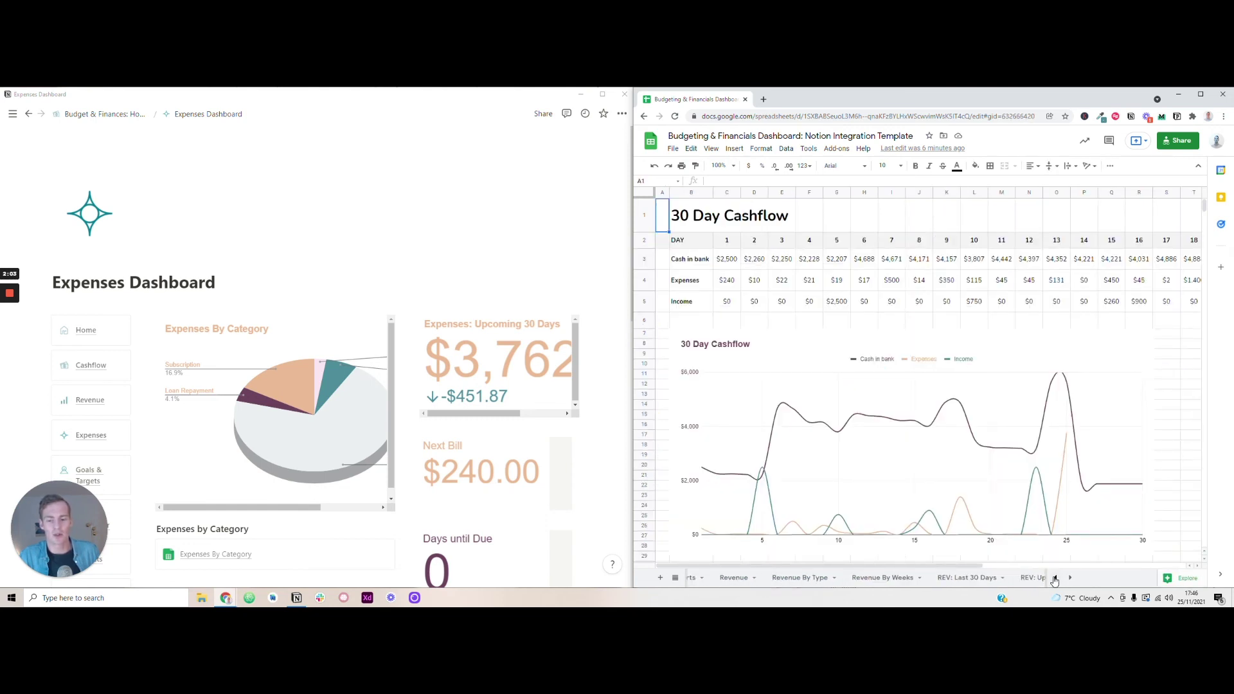
{"action": "left_click", "coordinate": [1054, 580]}
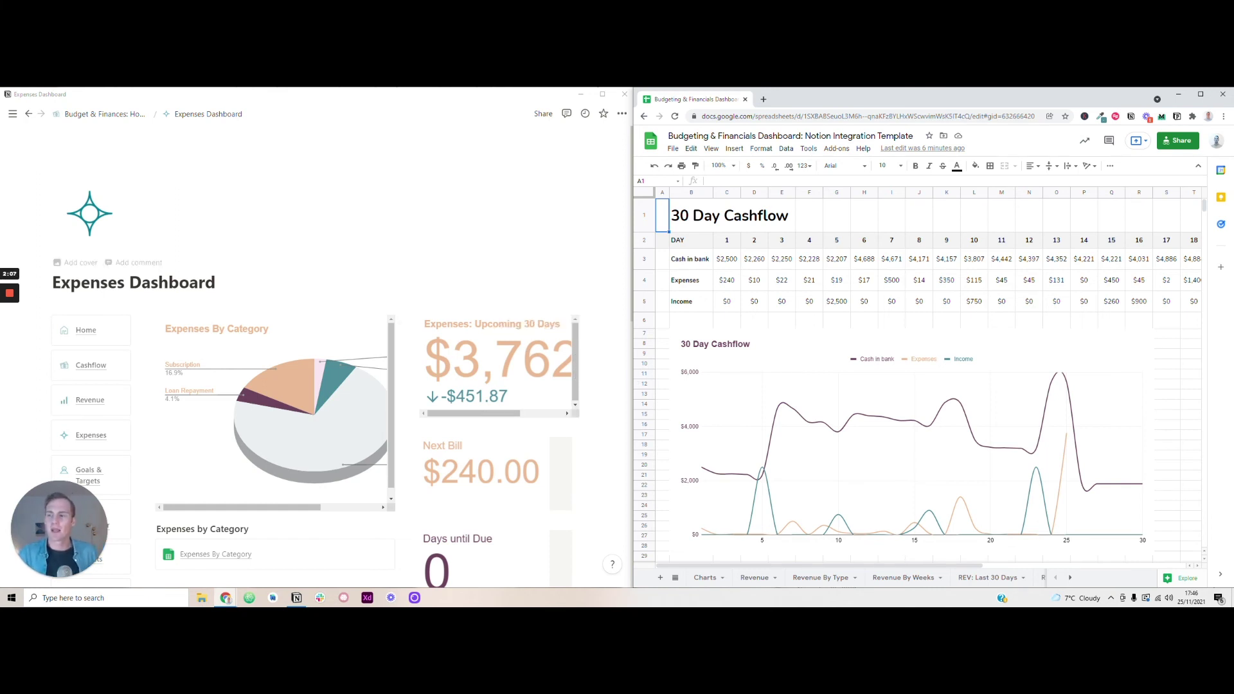
- Open the spreadsheet's Revenue sheet and examine its December 2021 entries alongside the Notion Expenses Dashboard
{"action": "scroll", "coordinate": [315, 386], "scroll_direction": "down", "scroll_amount": 2}
{"action": "scroll", "coordinate": [315, 386], "scroll_direction": "down", "scroll_amount": 3}
{"action": "left_click", "coordinate": [755, 578]}
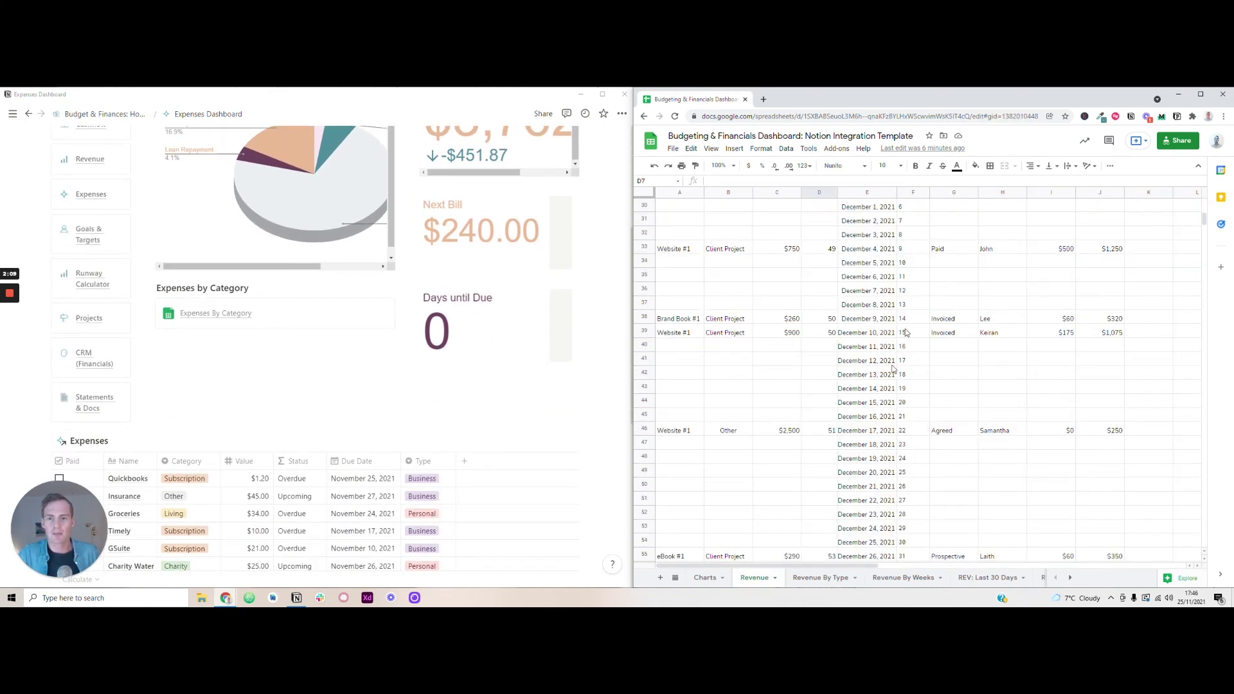
{"action": "scroll", "coordinate": [411, 305], "scroll_direction": "up", "scroll_amount": 5}
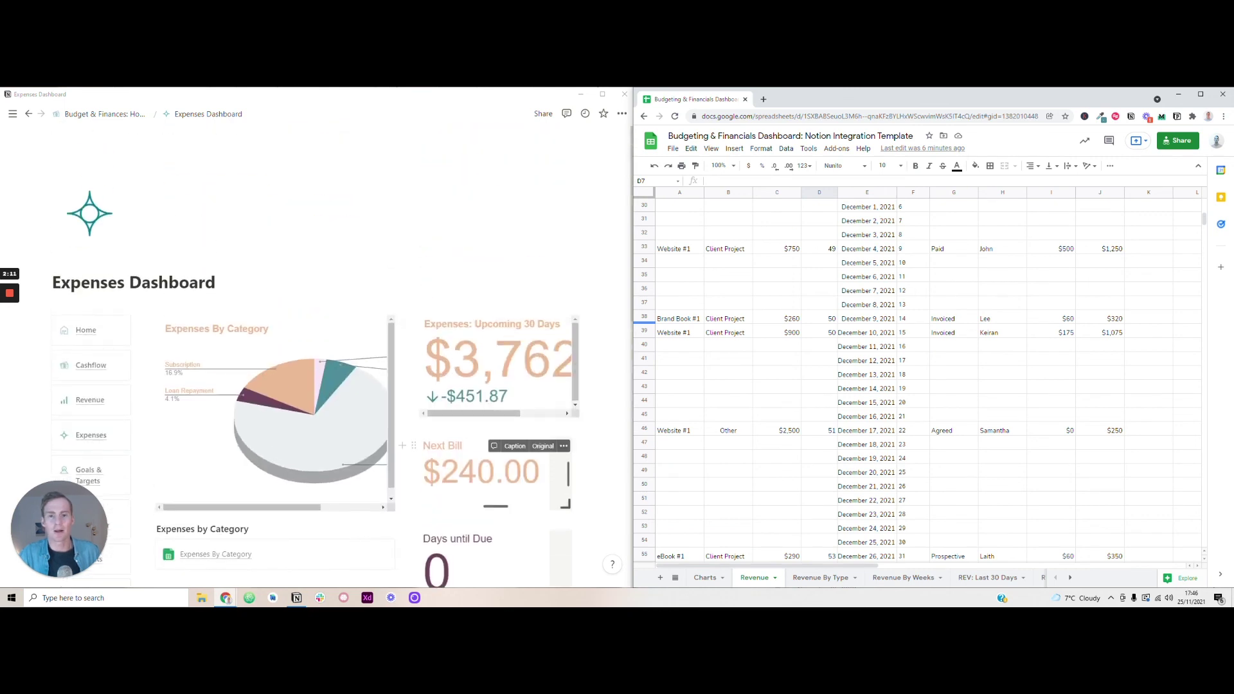
{"action": "scroll", "coordinate": [880, 281], "scroll_direction": "down", "scroll_amount": 3}
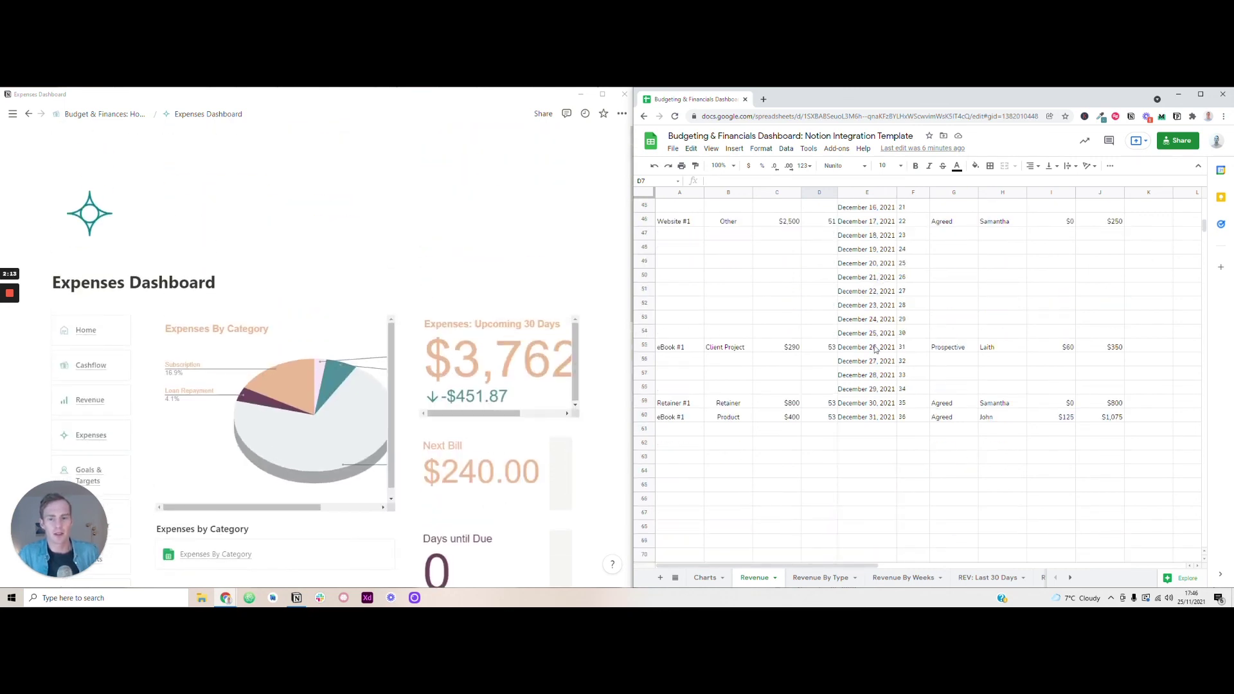
- Select the December 31, 2021 date on the Revenue sheet, highlight A4:G4 in the November 5 row, and clear the selection
{"action": "left_click", "coordinate": [880, 421]}
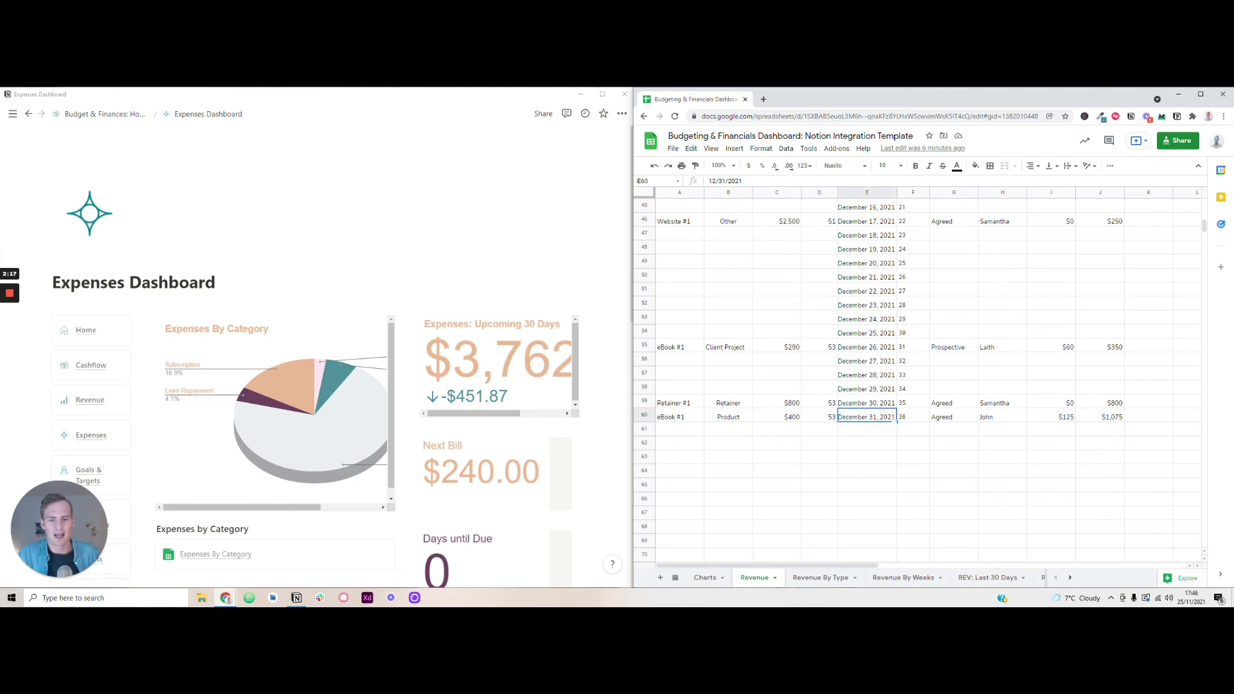
{"action": "scroll", "coordinate": [874, 347], "scroll_direction": "up", "scroll_amount": 9}
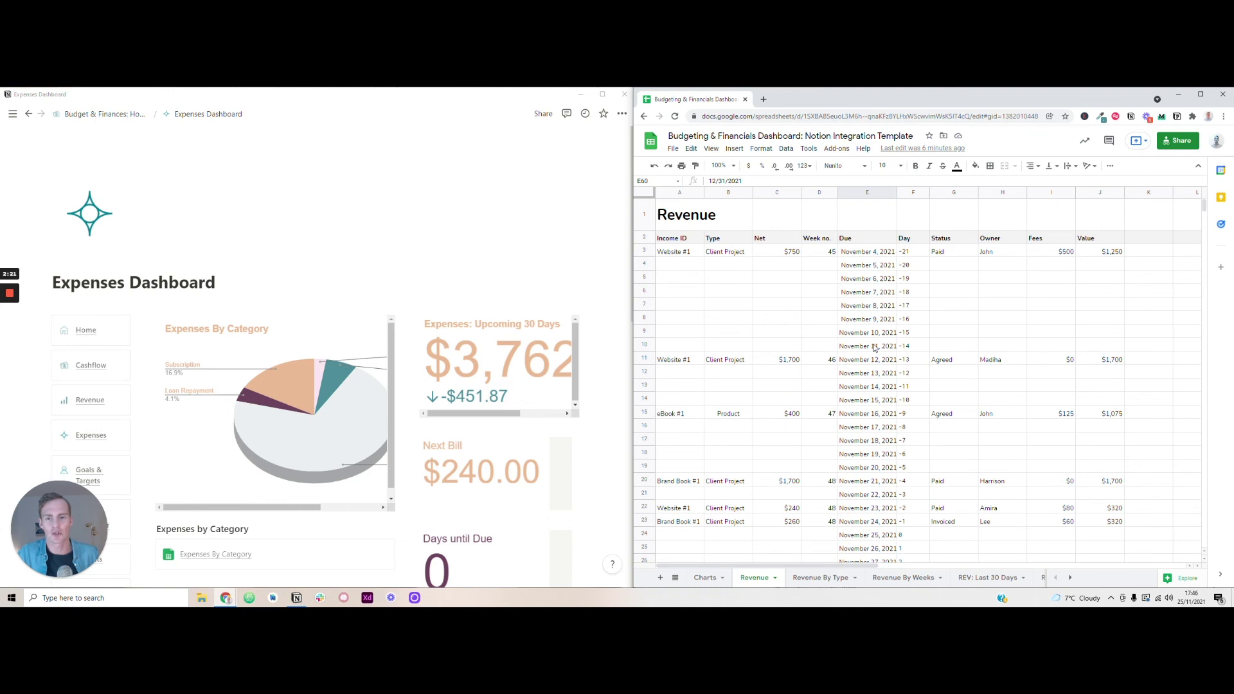
{"action": "left_click_drag", "start_coordinate": [672, 265], "coordinate": [970, 268]}
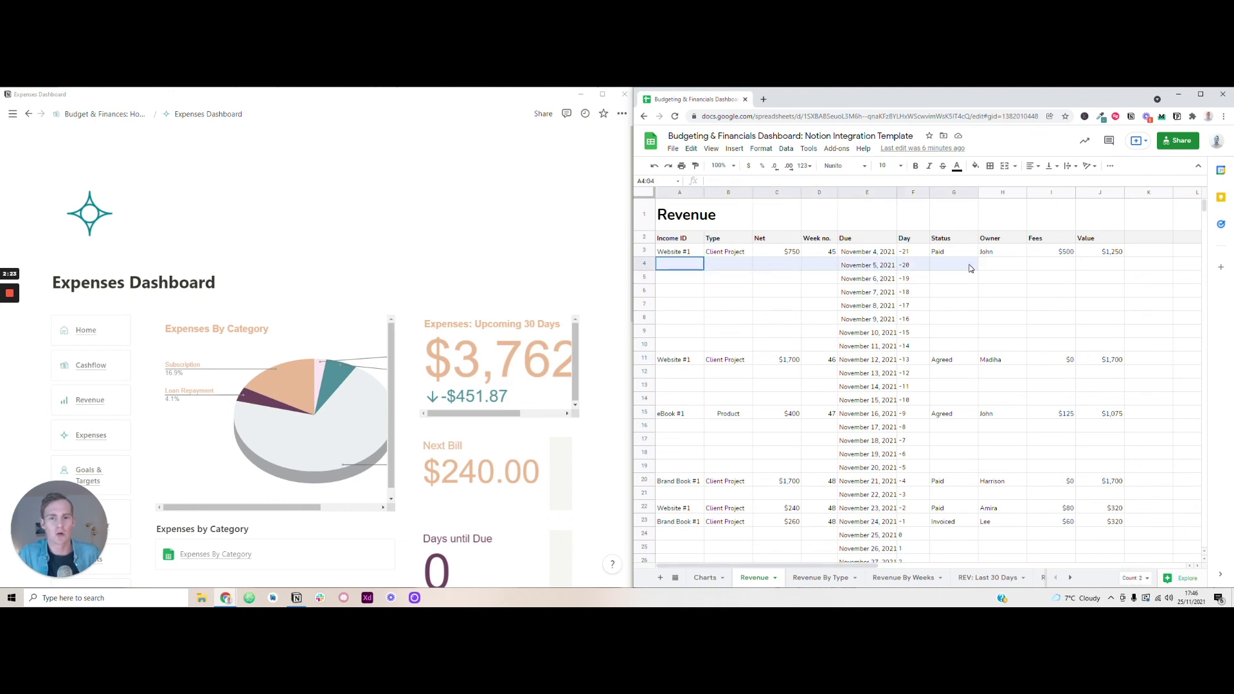
{"action": "left_click", "coordinate": [970, 306]}
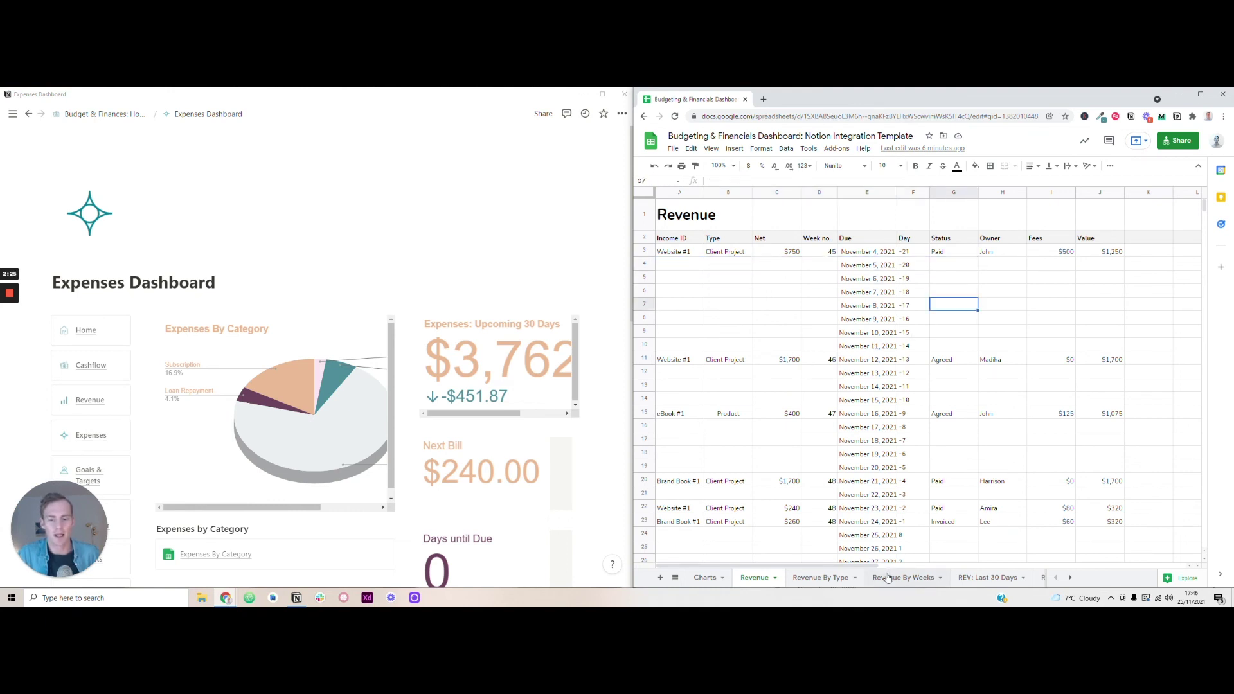
- View the Revenue By Type and Revenue By Weeks sheets, and highlight the dated rows on REV: Last 30 Days
{"action": "left_click", "coordinate": [838, 579]}
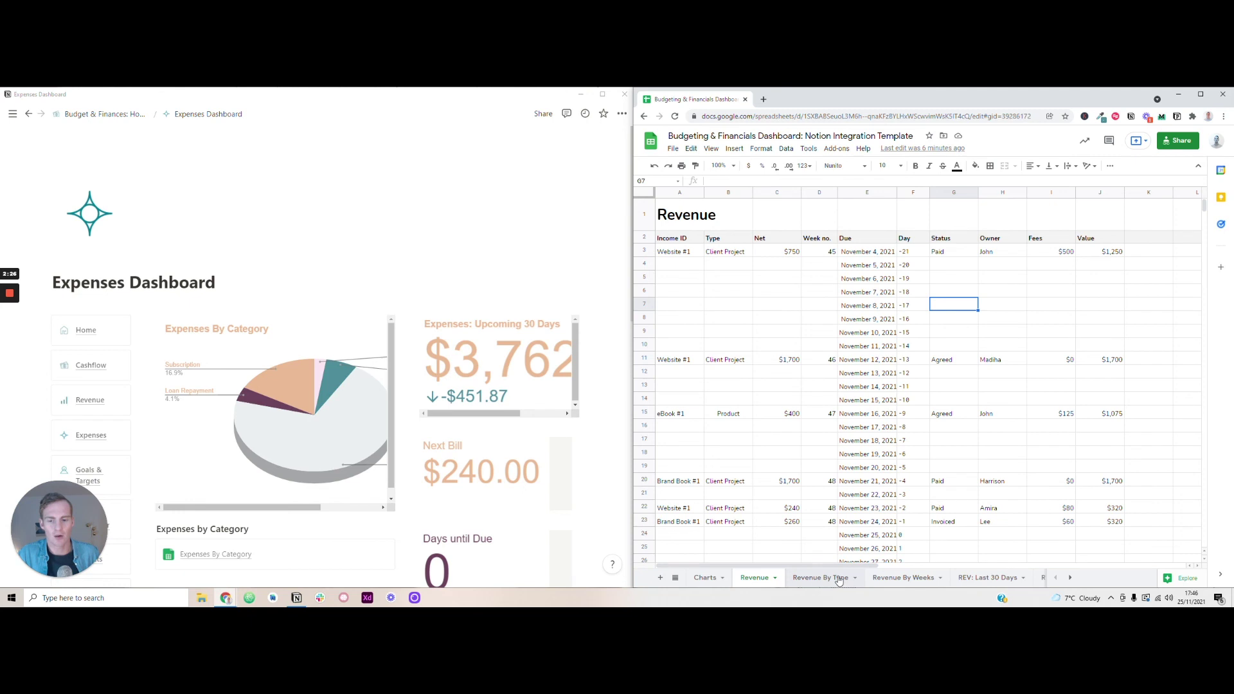
{"action": "left_click", "coordinate": [899, 578]}
{"action": "left_click", "coordinate": [975, 578]}
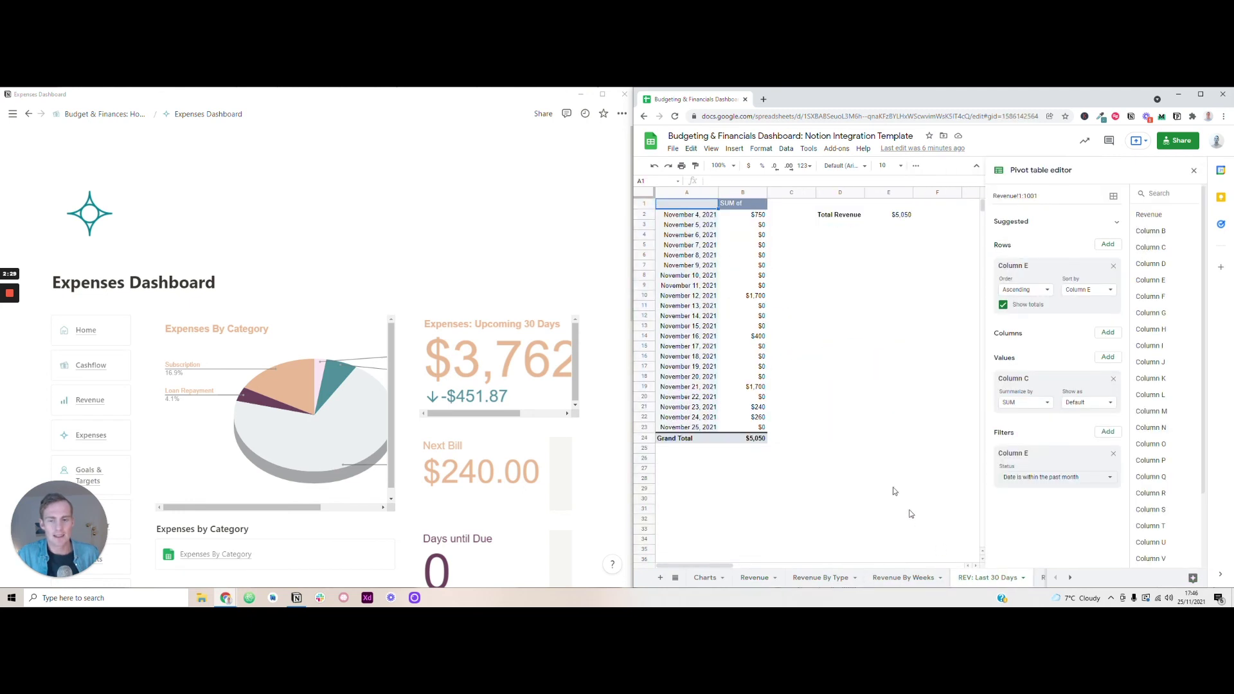
{"action": "left_click_drag", "start_coordinate": [700, 219], "coordinate": [720, 405]}
{"action": "left_click", "coordinate": [757, 248]}
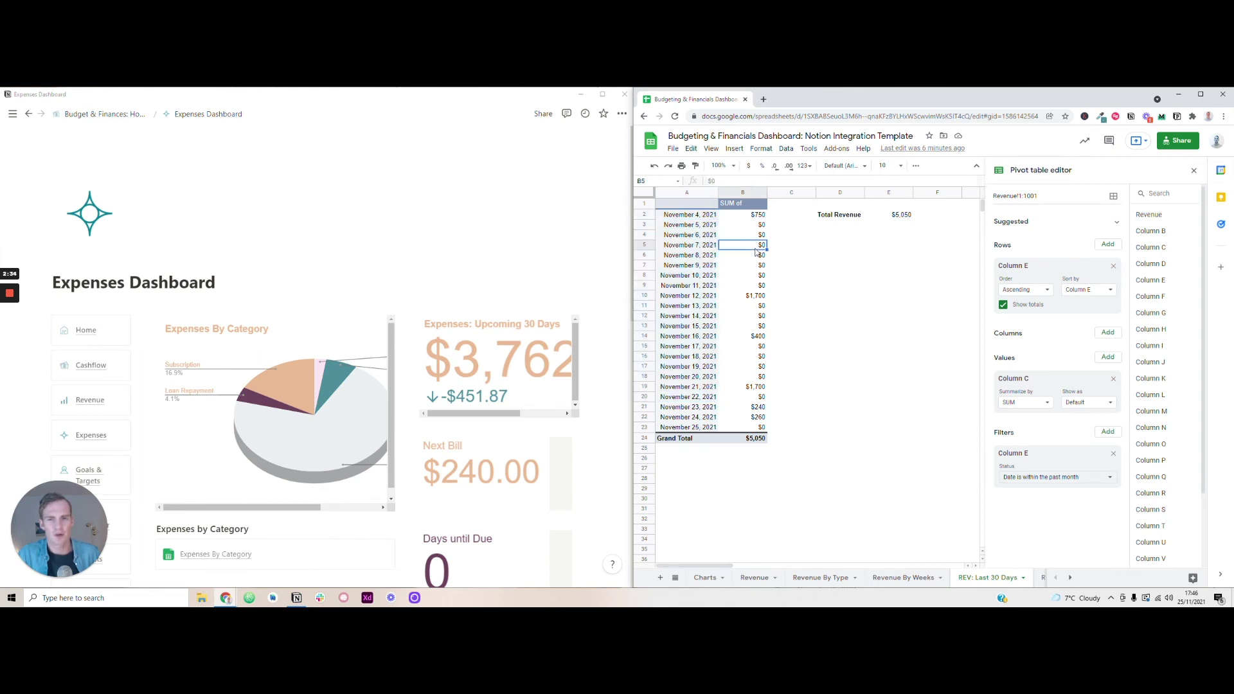
- View the Revenue By Type and Charts sheets, and open the Cashflow Dashboard in Notion beside them
{"action": "left_click", "coordinate": [837, 578]}
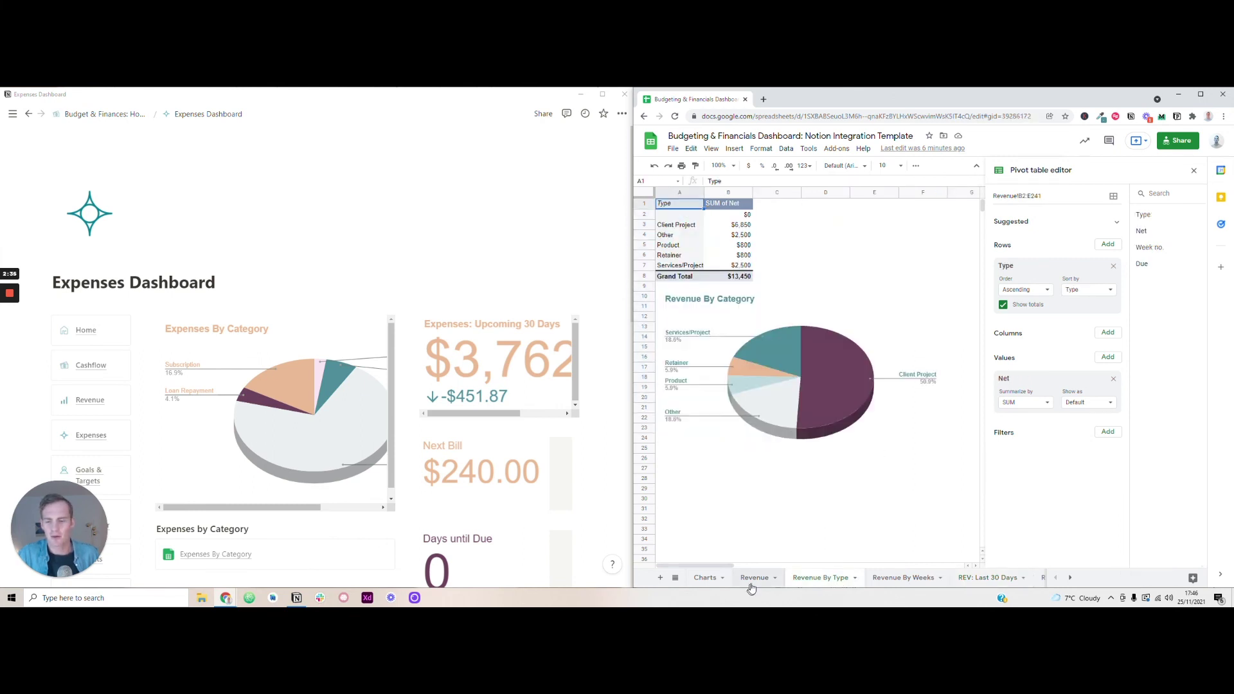
{"action": "left_click", "coordinate": [705, 578]}
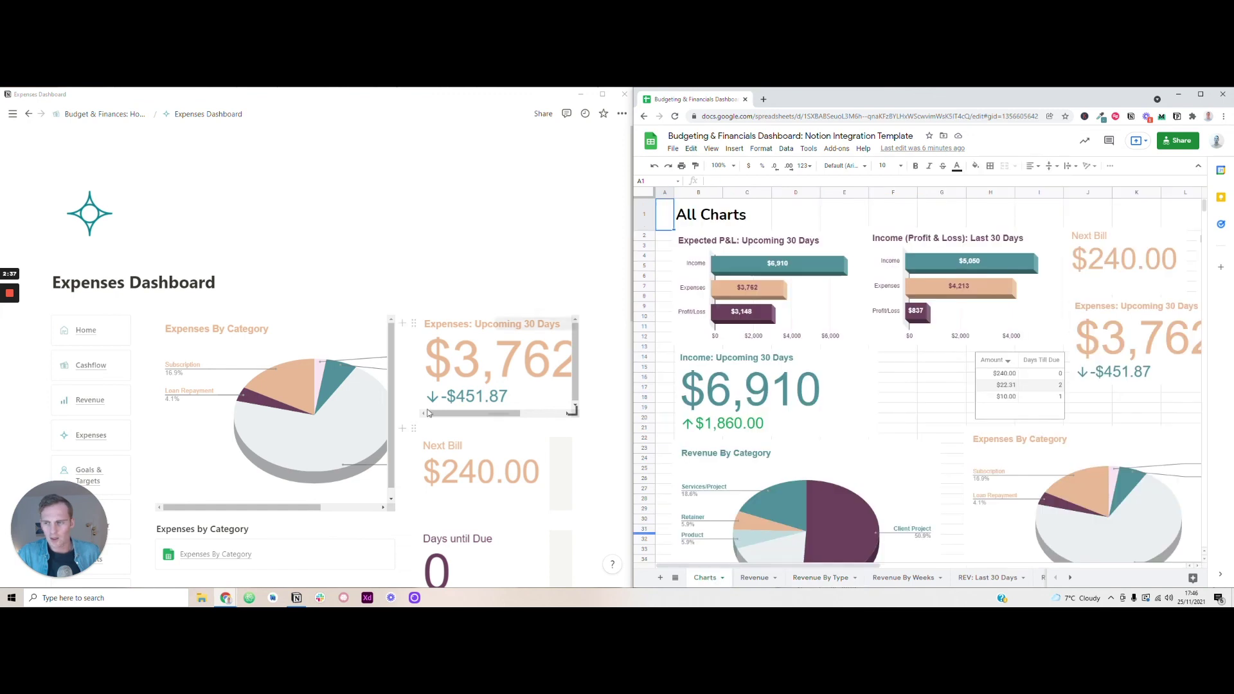
{"action": "left_click", "coordinate": [91, 364]}
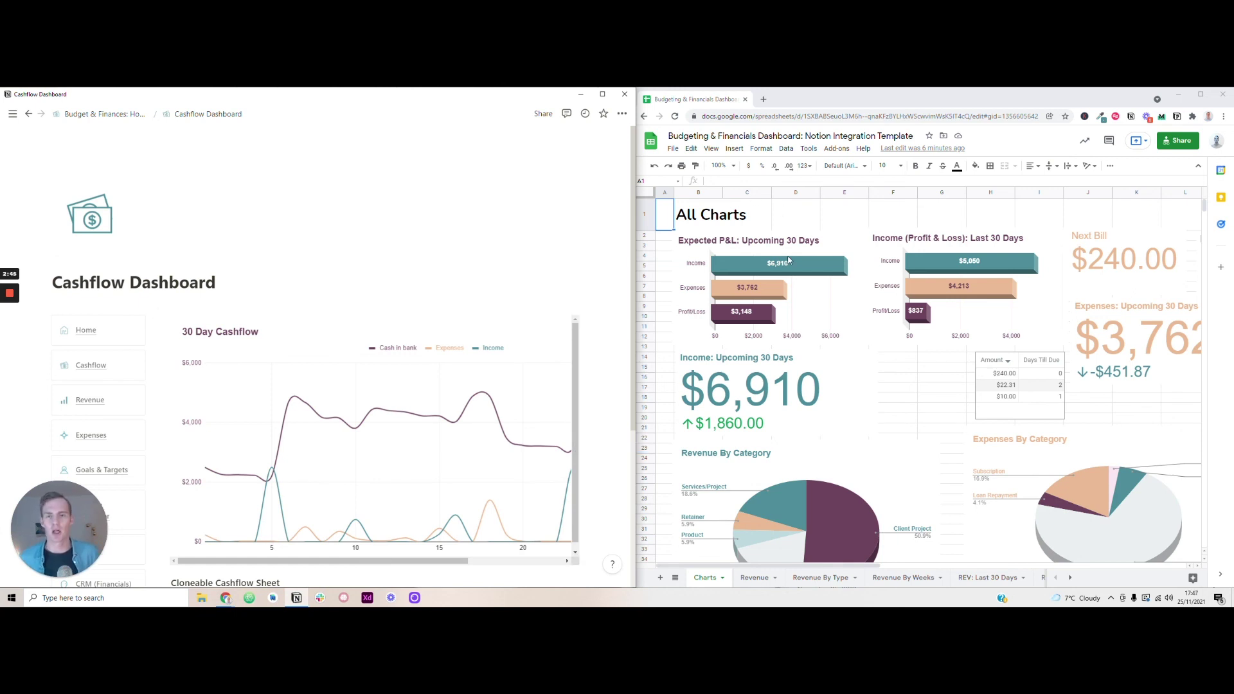
{"action": "scroll", "coordinate": [789, 260], "scroll_direction": "down", "scroll_amount": 1}
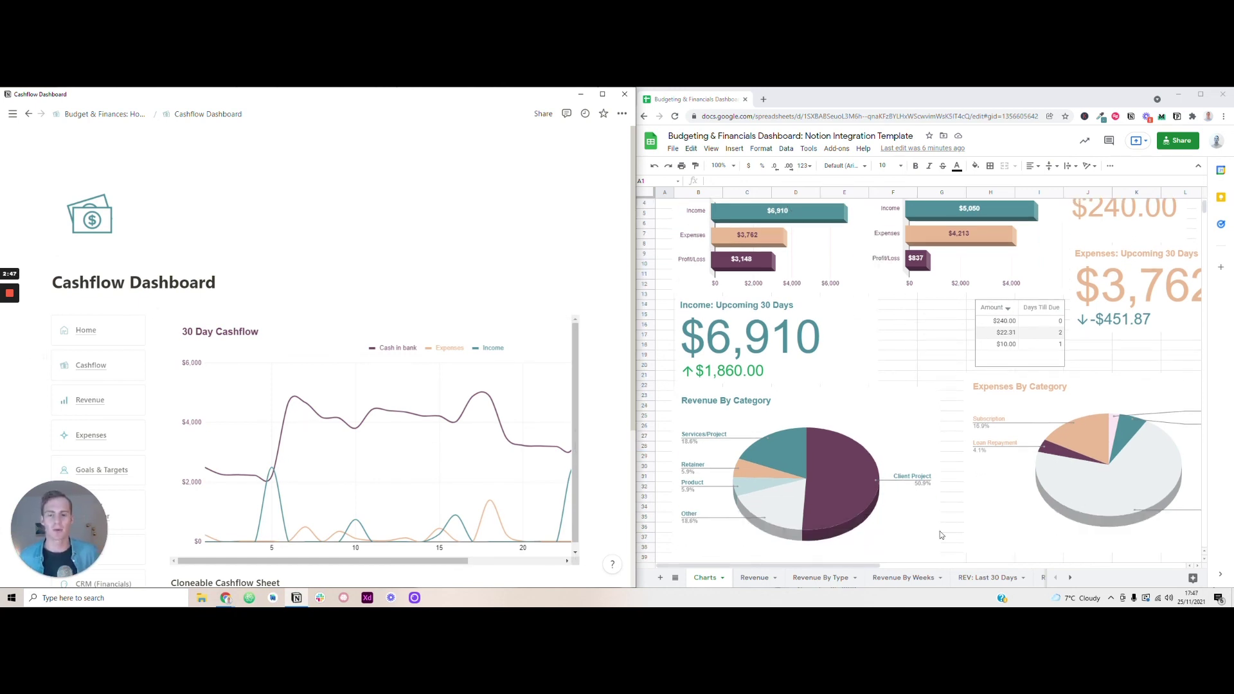
- Open the 30-Day Cashflow sheet, highlight the day headers C2:AF2 from 1 to 30, and clear the selection
{"action": "left_click", "coordinate": [1070, 577]}
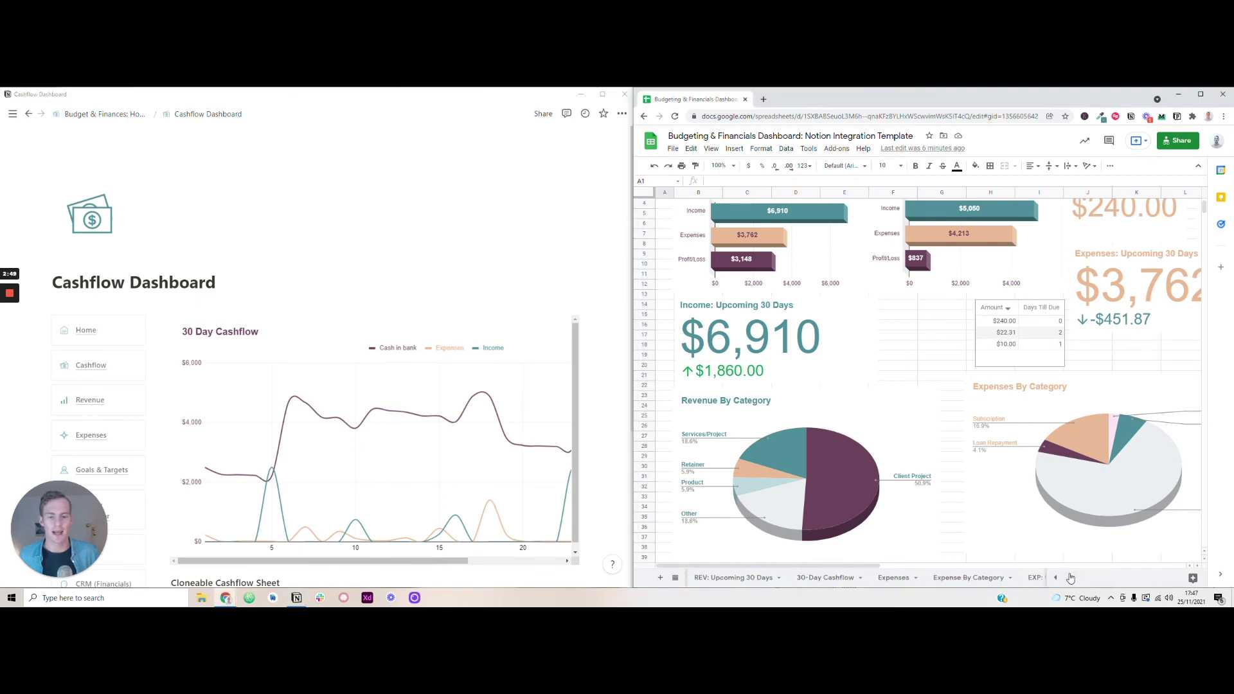
{"action": "left_click", "coordinate": [825, 577]}
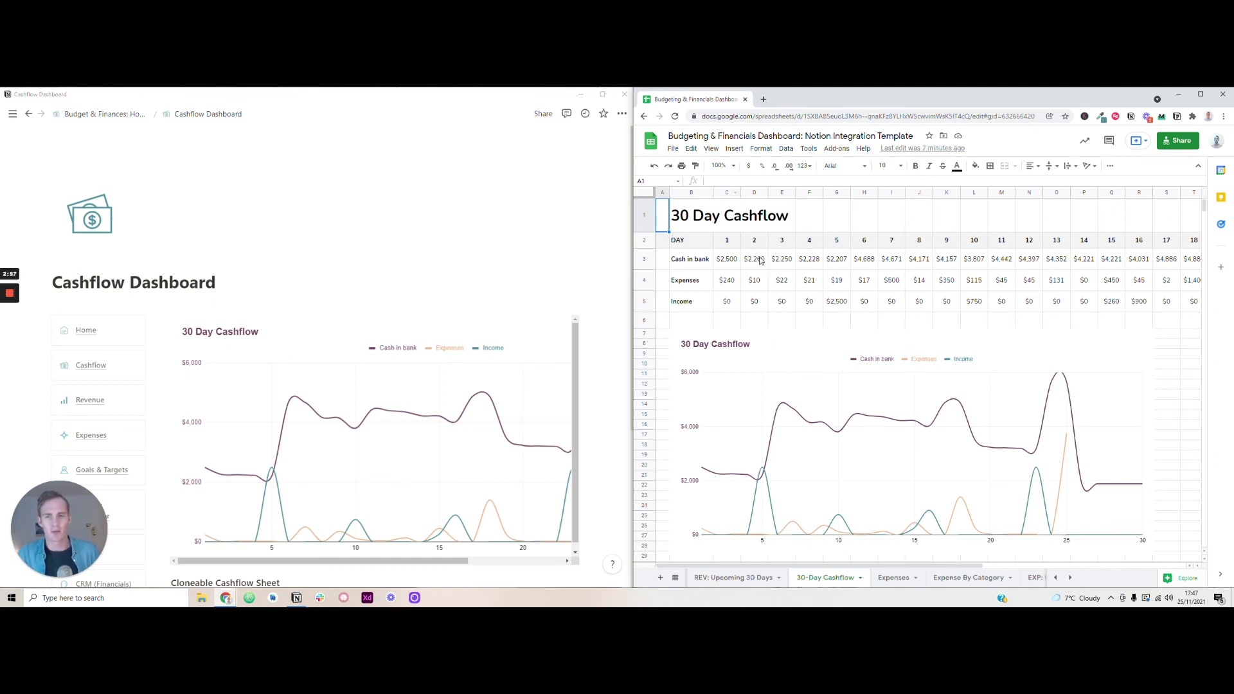
{"action": "left_click_drag", "start_coordinate": [732, 247], "coordinate": [1159, 247]}
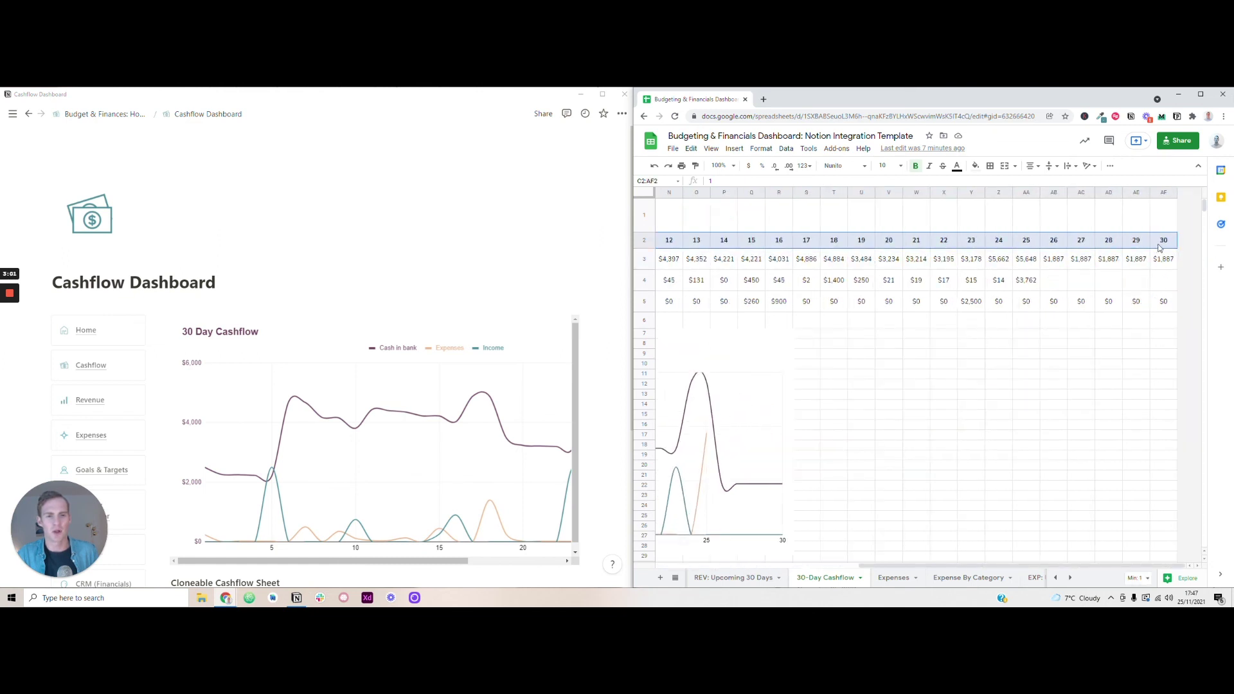
{"action": "left_click", "coordinate": [846, 322]}
{"action": "scroll", "coordinate": [829, 319], "scroll_direction": "left", "scroll_amount": 5}
- Inspect the Cash in bank entries for days 1 and 2 and the day 1 Expenses formula on the 30-Day Cashflow sheet
{"action": "left_click", "coordinate": [729, 260]}
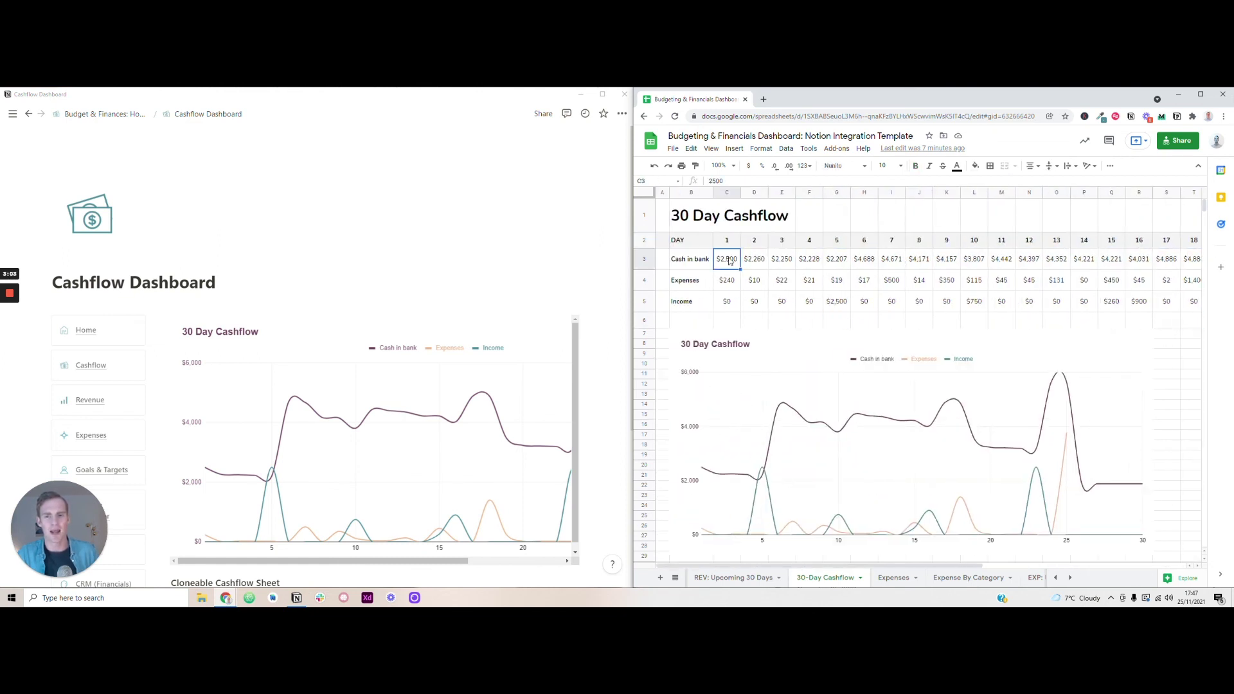
{"action": "double_click", "coordinate": [730, 260]}
{"action": "double_click", "coordinate": [762, 265]}
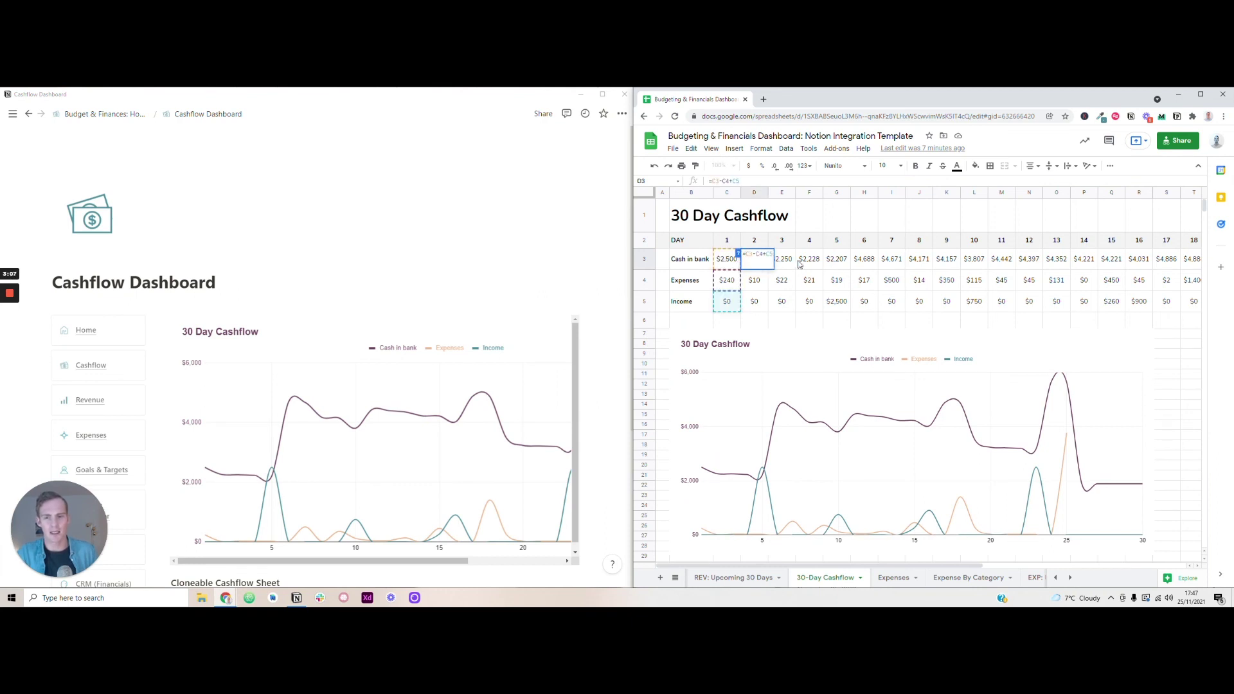
{"action": "left_click", "coordinate": [800, 264]}
{"action": "double_click", "coordinate": [722, 283]}
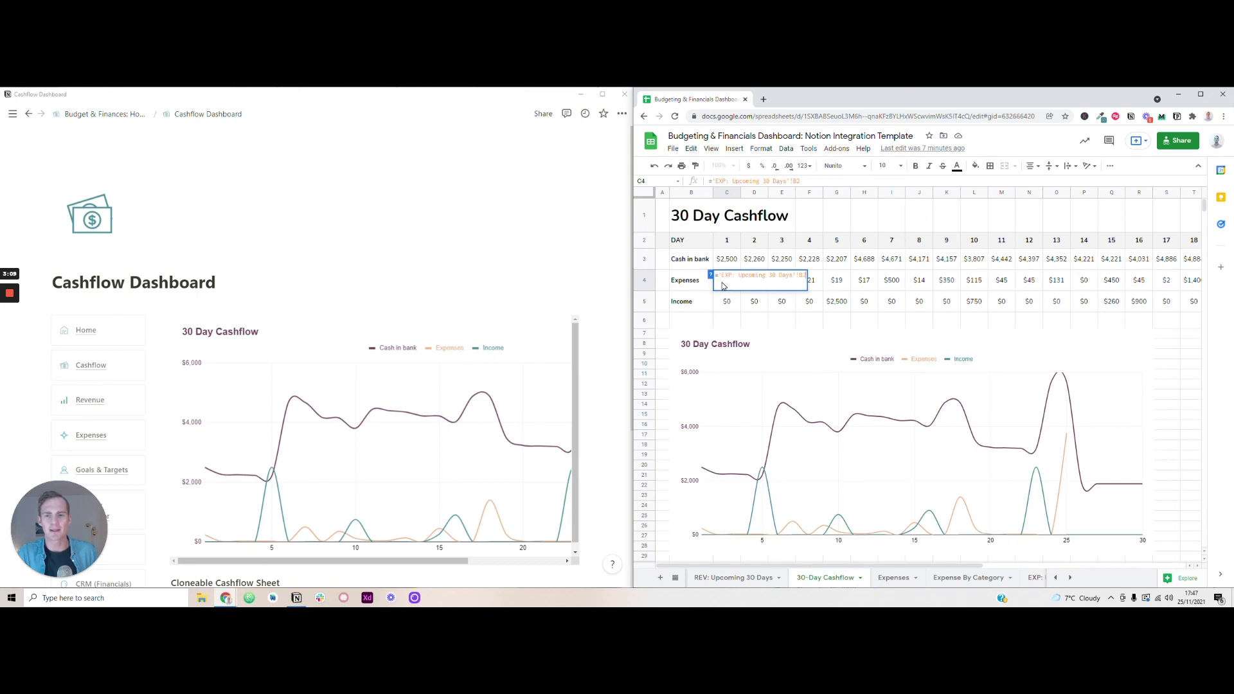
- Review the Expenses sheet, return to 30-Day Cashflow, and inspect the day 1 Expenses formula again without changing it
{"action": "left_click", "coordinate": [893, 577]}
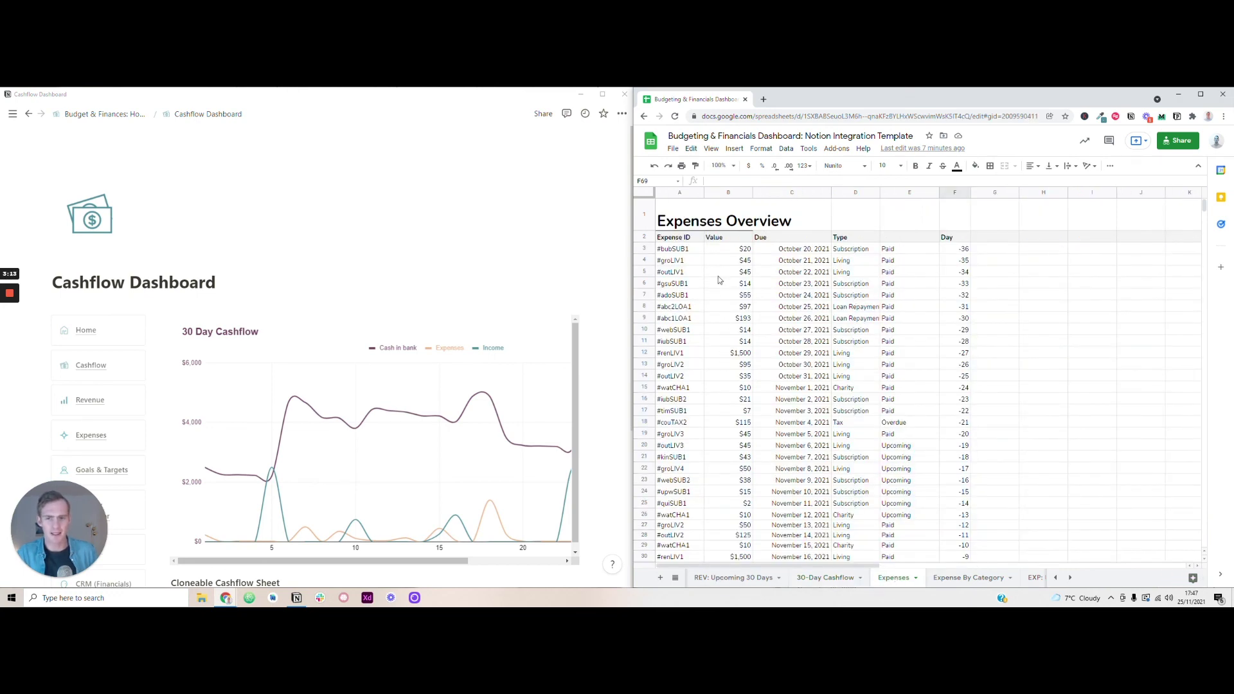
{"action": "scroll", "coordinate": [810, 327], "scroll_direction": "down", "scroll_amount": 3}
{"action": "scroll", "coordinate": [912, 399], "scroll_direction": "up", "scroll_amount": 3}
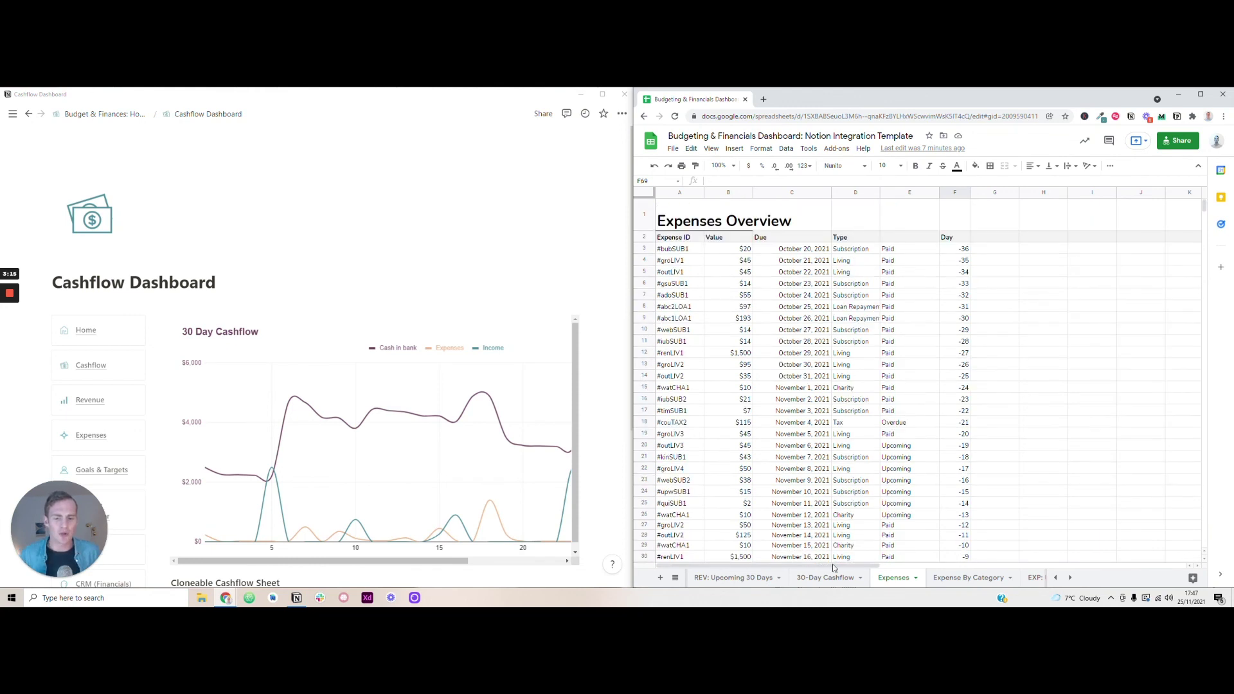
{"action": "left_click", "coordinate": [830, 578]}
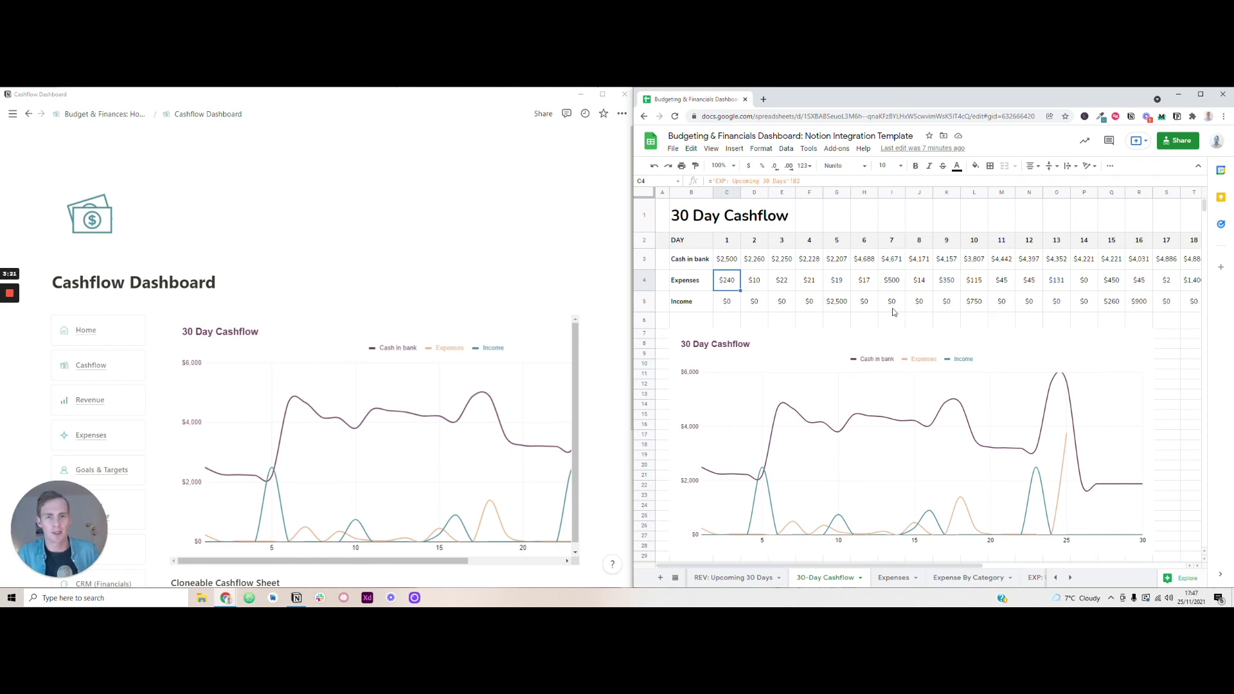
{"action": "double_click", "coordinate": [728, 280]}
{"action": "key", "text": "Escape"}
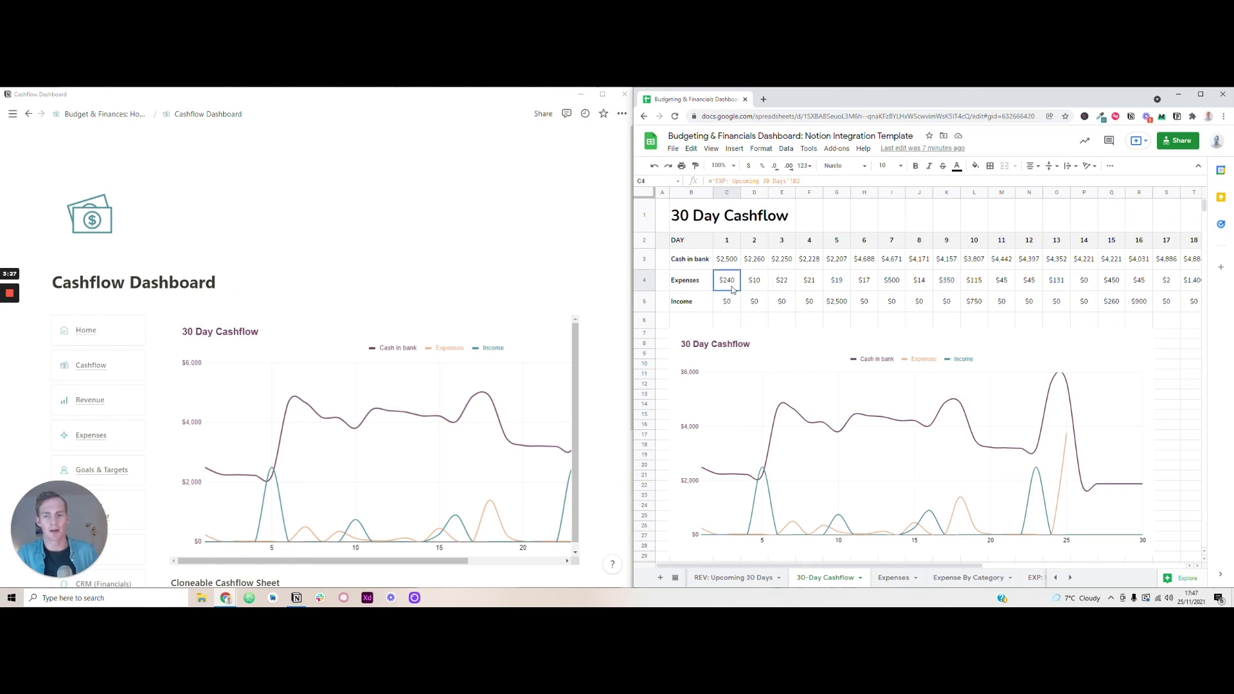
- Replace the day 1 Expenses formula in cell C4 with the value 50
{"action": "double_click", "coordinate": [732, 289]}
{"action": "key", "text": "ctrl+a"}
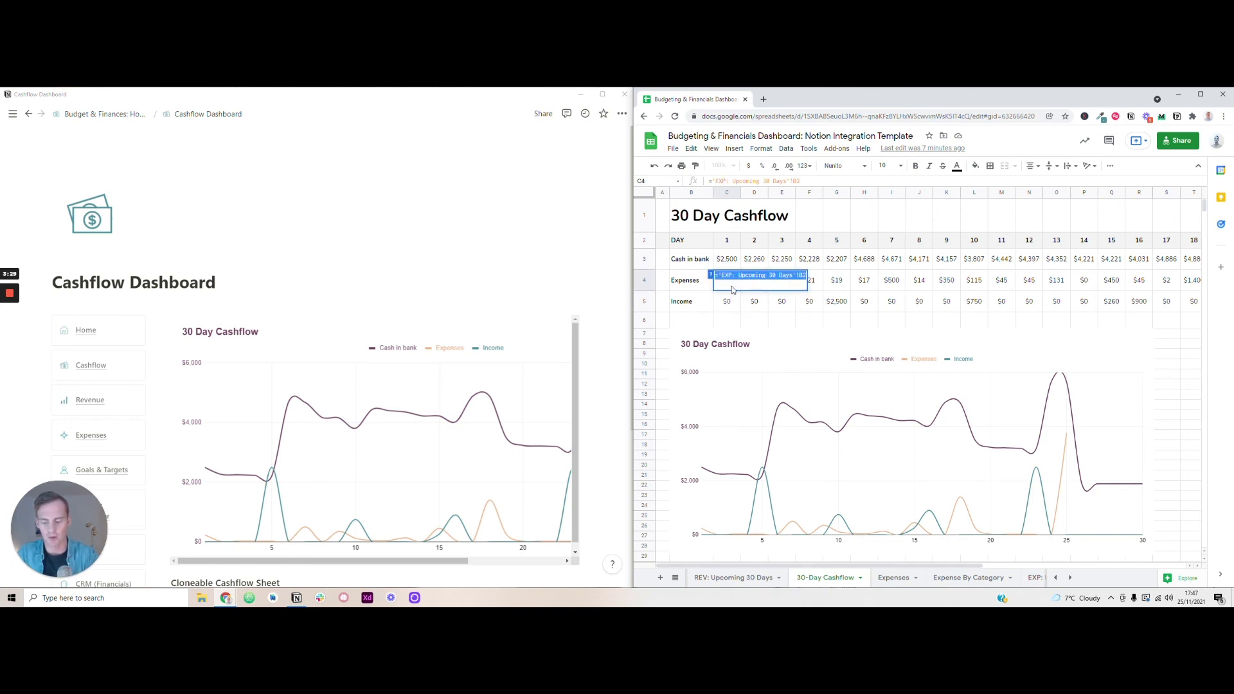
{"action": "type", "text": "50"}
{"action": "key", "text": "Return"}
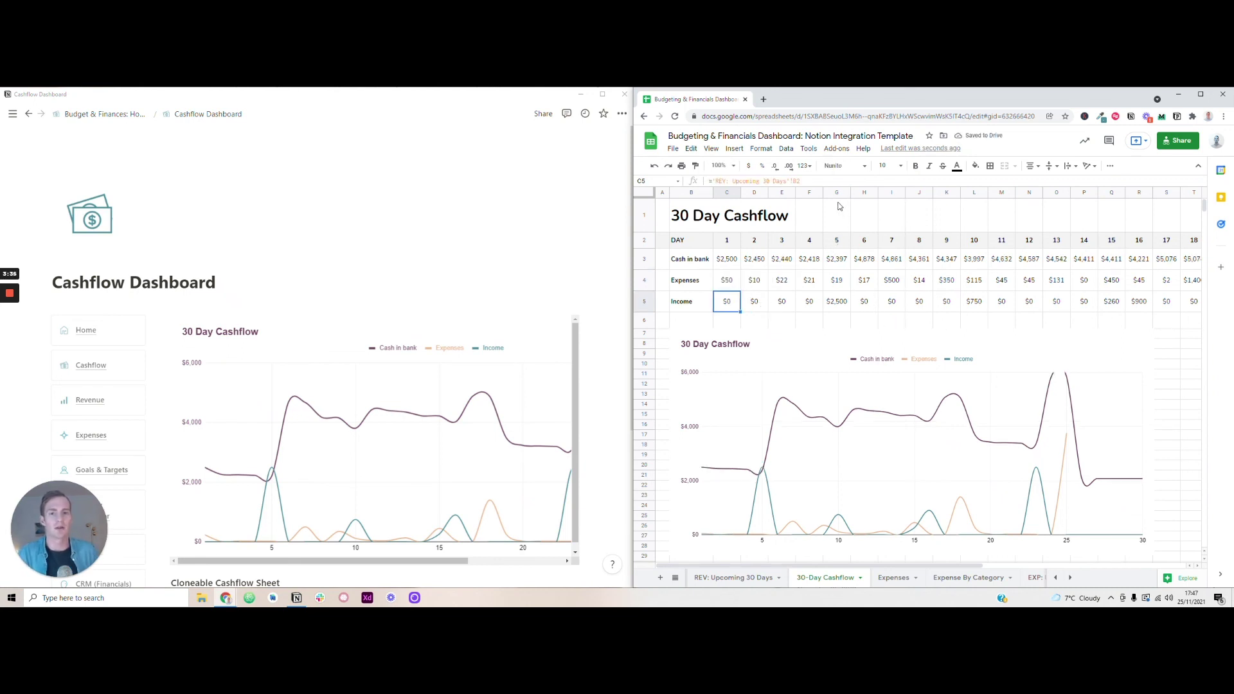
- Select the day 5 Income cell, highlight the Expenses cells for days 3 to 10, and clear the selection
{"action": "left_click", "coordinate": [840, 307]}
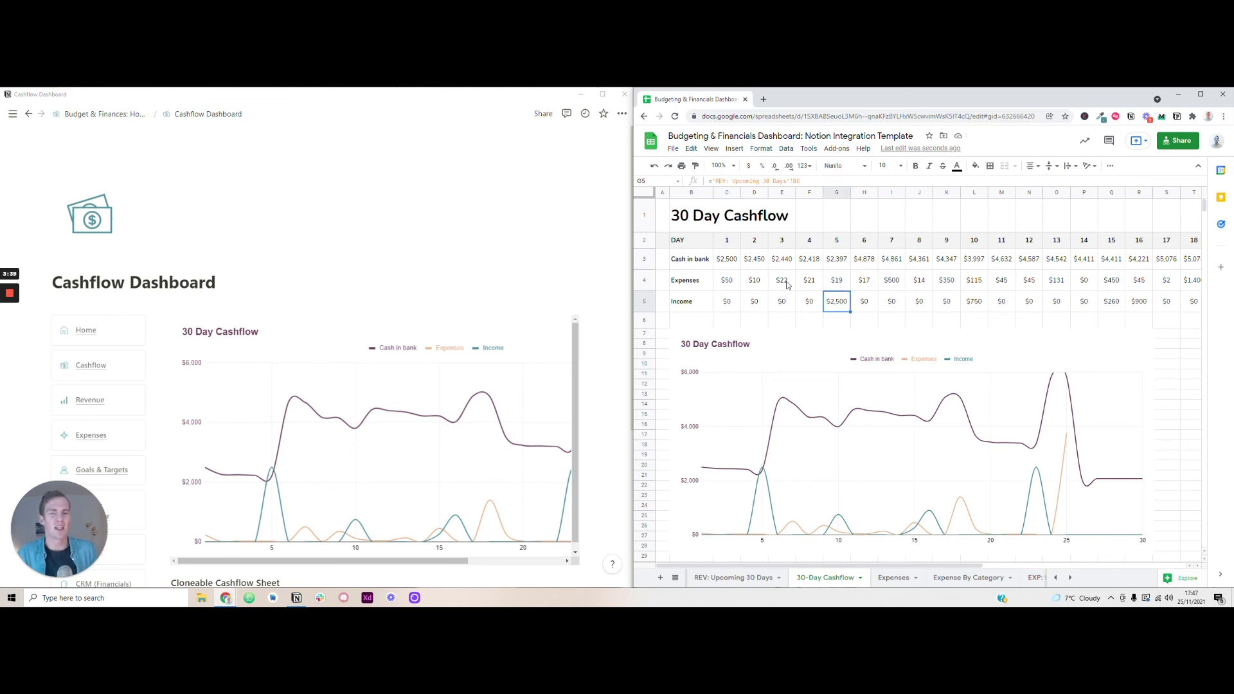
{"action": "left_click_drag", "start_coordinate": [788, 284], "coordinate": [978, 282]}
{"action": "left_click", "coordinate": [991, 300]}
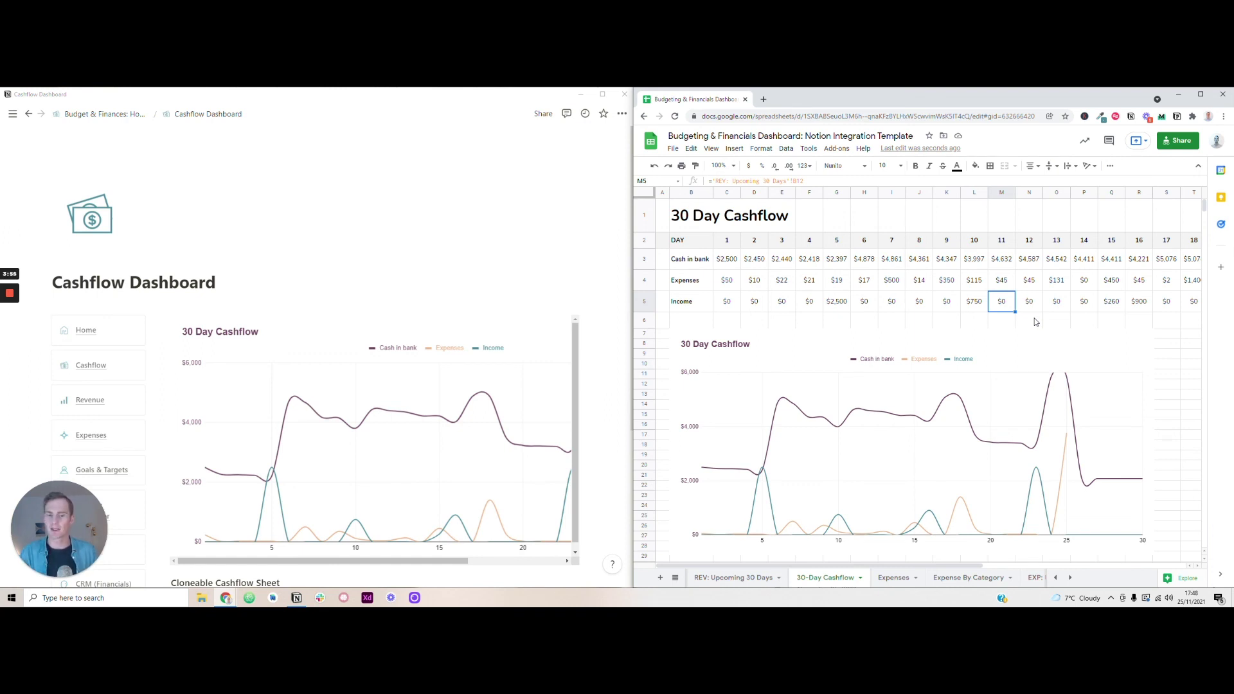
- Open the spreadsheet's Charts sheet and look over the embedded 30 Day Cashflow chart on the Notion Cashflow Dashboard
{"action": "left_click", "coordinate": [1055, 577]}
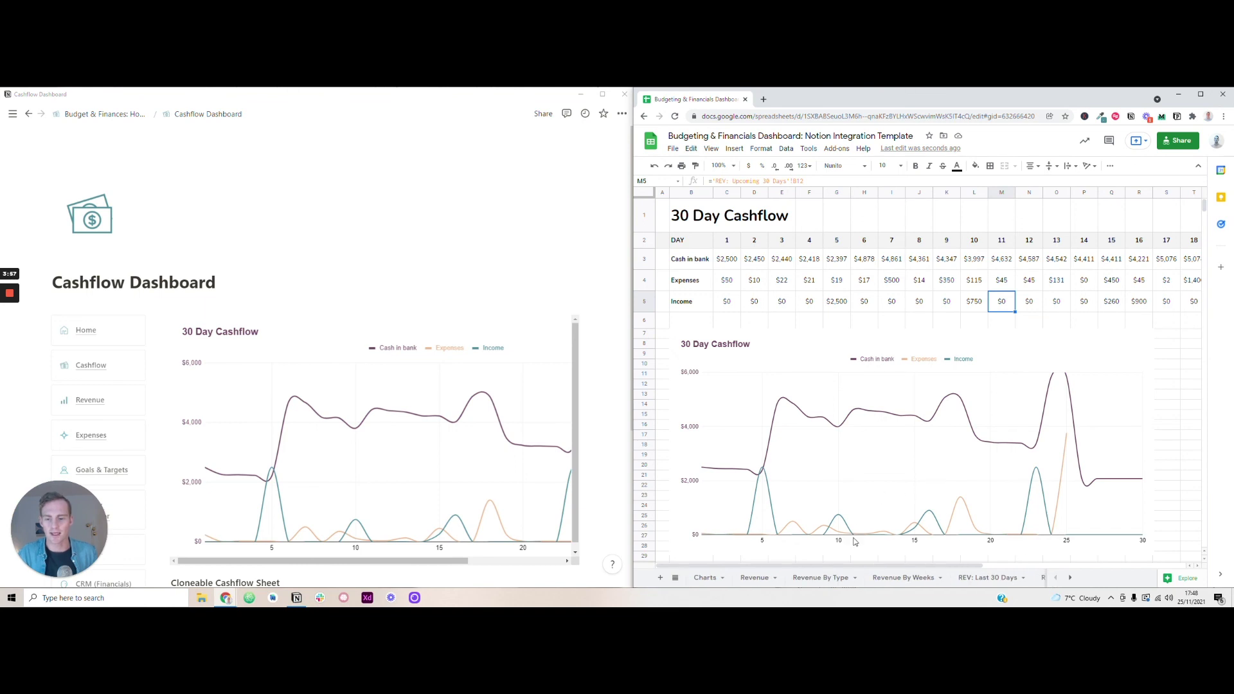
{"action": "left_click", "coordinate": [707, 578]}
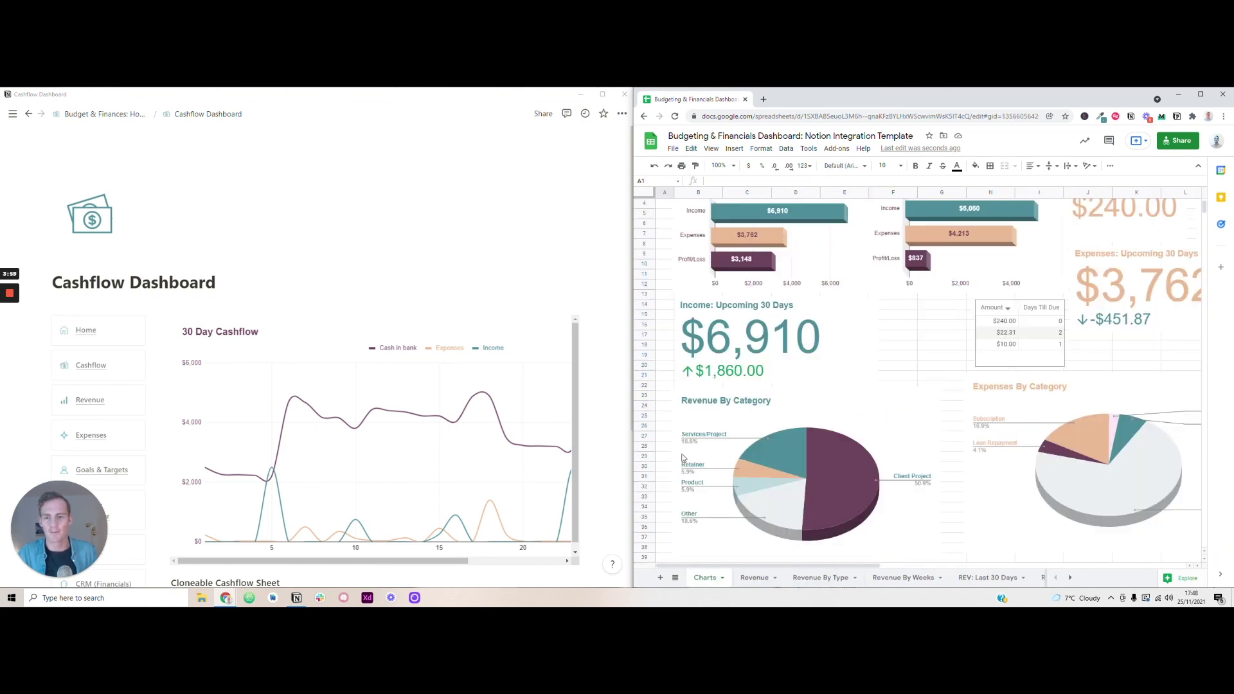
{"action": "scroll", "coordinate": [373, 385], "scroll_direction": "down", "scroll_amount": 2}
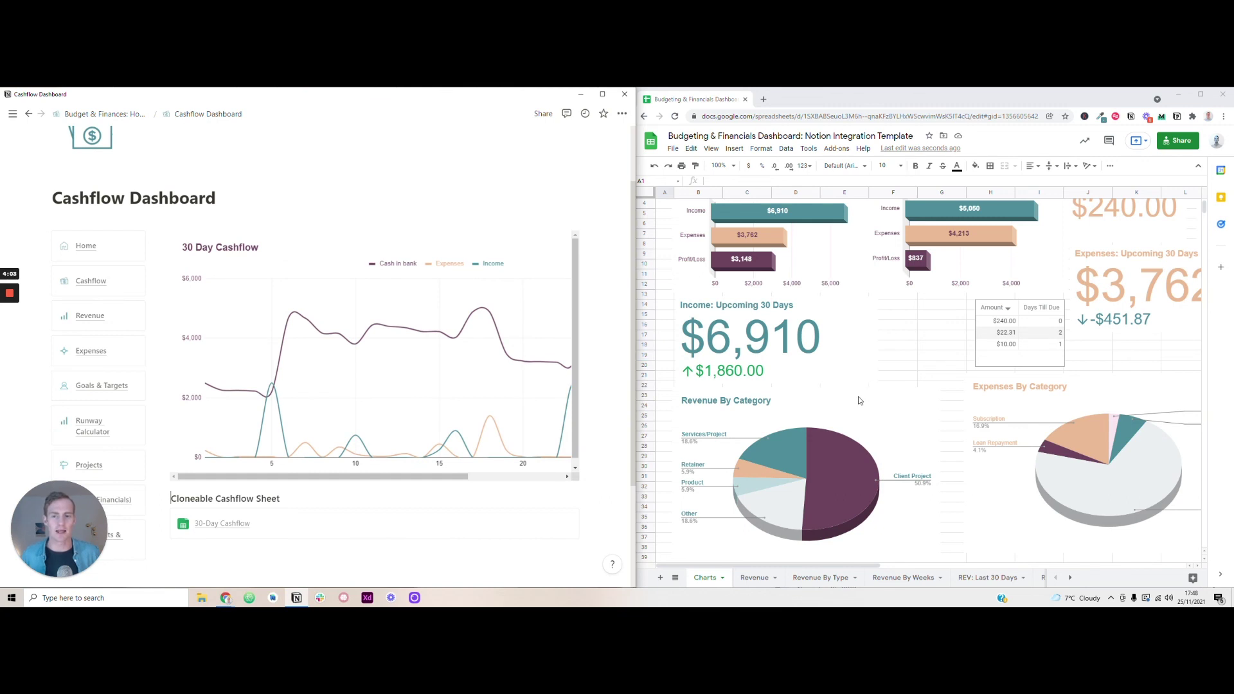
{"action": "scroll", "coordinate": [532, 403], "scroll_direction": "down", "scroll_amount": 3}
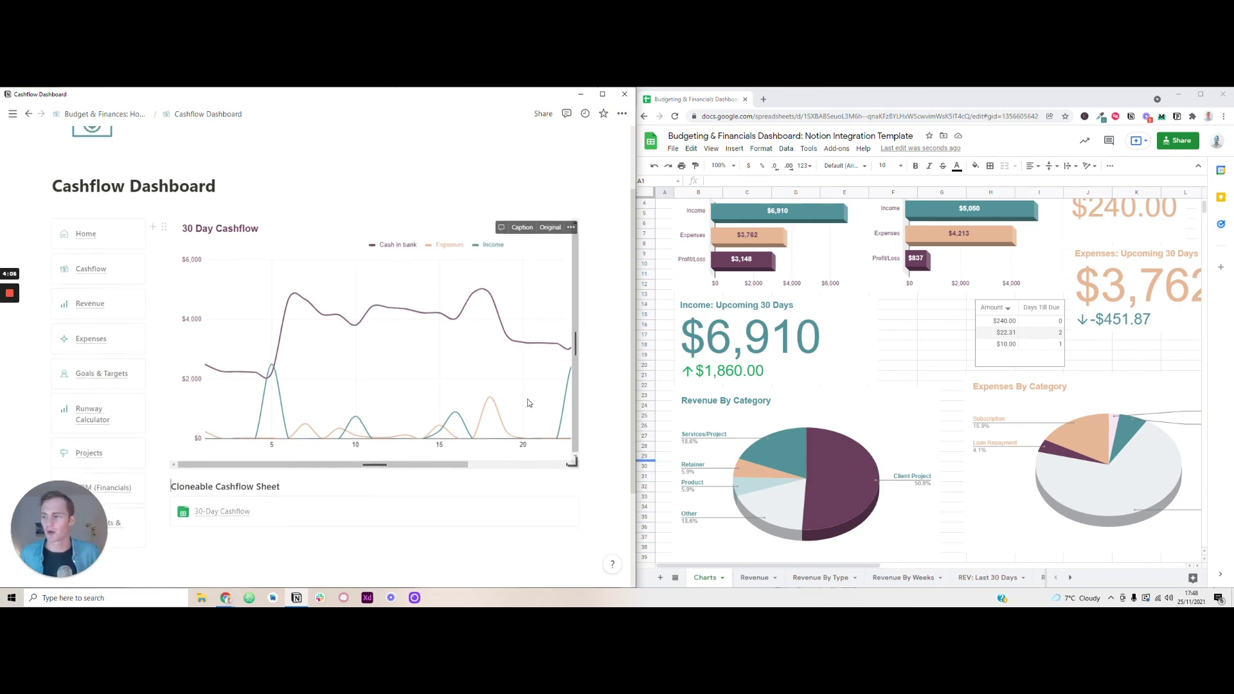
{"action": "scroll", "coordinate": [170, 401], "scroll_direction": "up", "scroll_amount": 5}
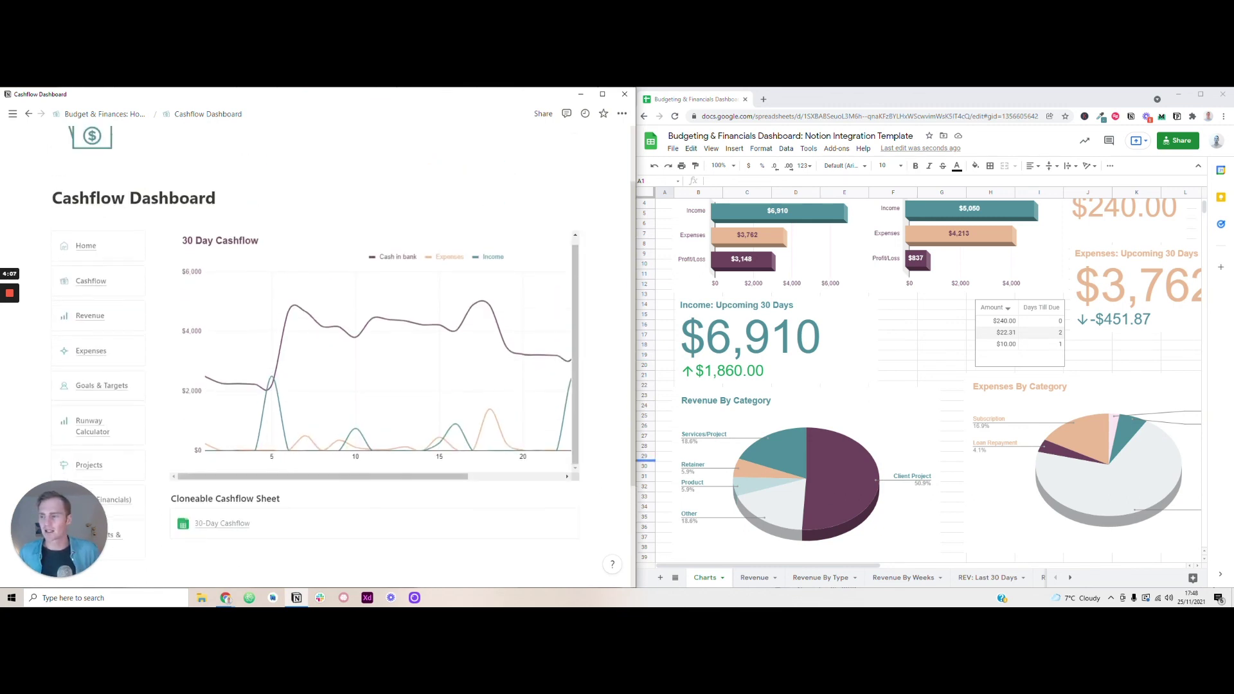
- Open the Budget & Finances: Home [Template] page in Notion and view its embedded income and expense charts
{"action": "left_click", "coordinate": [86, 331]}
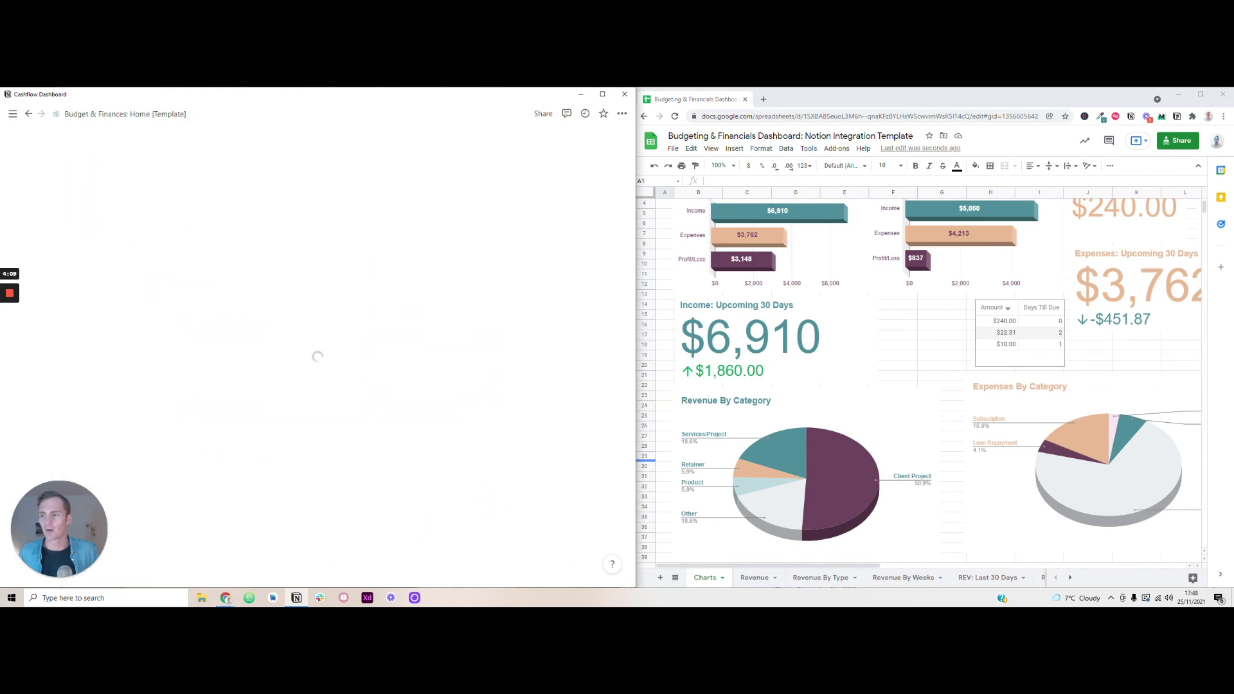
{"action": "scroll", "coordinate": [317, 353], "scroll_direction": "down", "scroll_amount": 2}
{"action": "scroll", "coordinate": [317, 353], "scroll_direction": "down", "scroll_amount": 1}
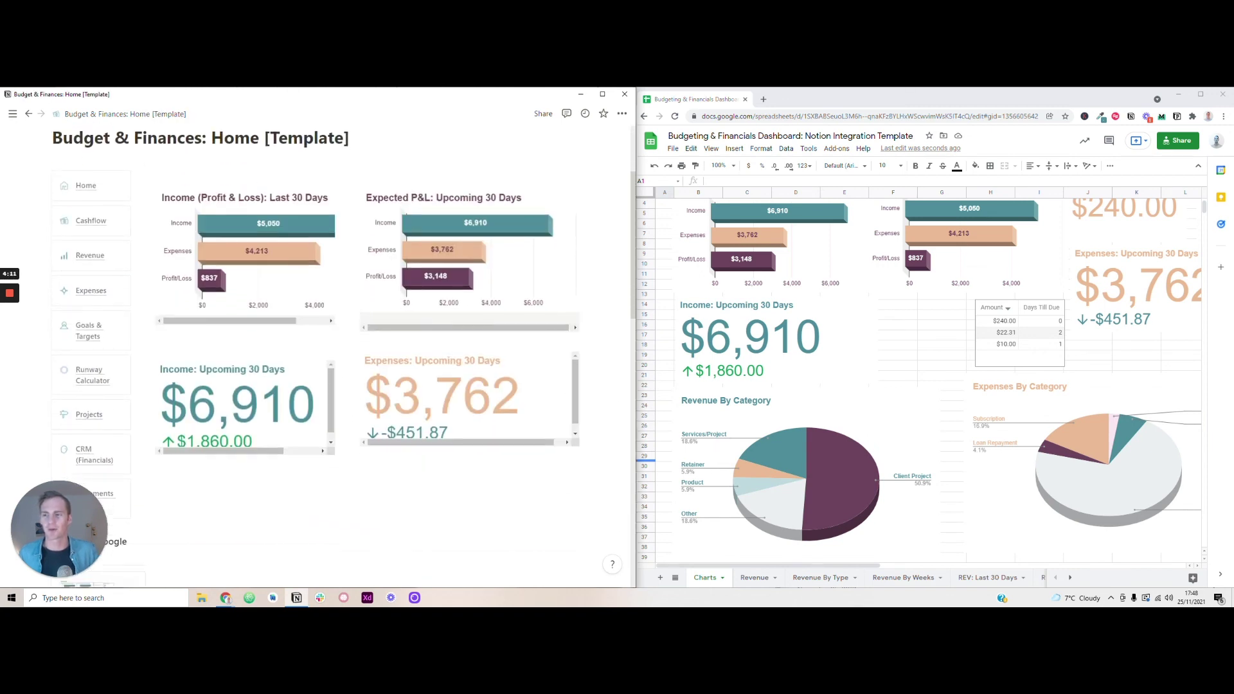